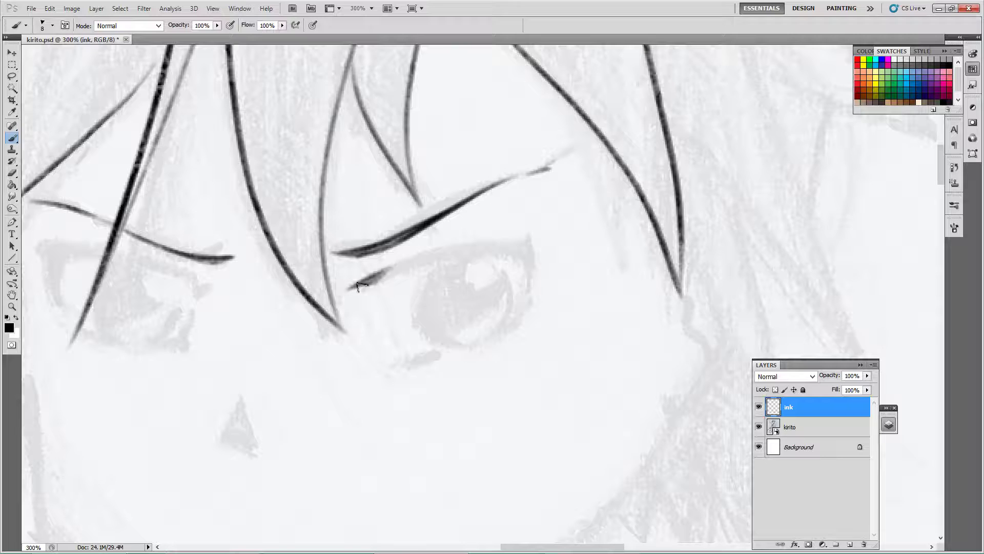
Ink the lash line, eye outline and iris edges of the eye on the drawing's right, following the sketch
left_click_drag(357, 286, 536, 226)
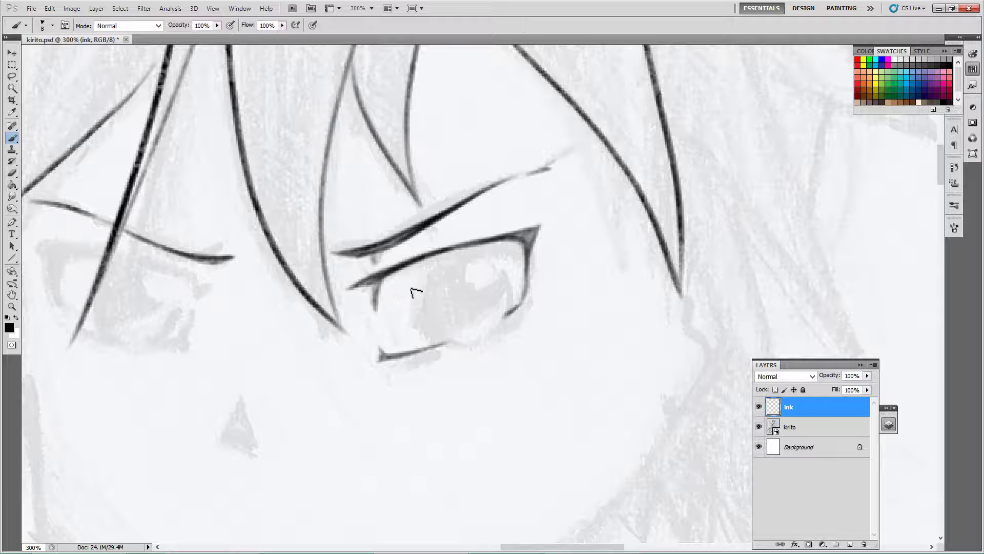
left_click_drag(423, 261, 444, 342)
left_click_drag(410, 260, 432, 343)
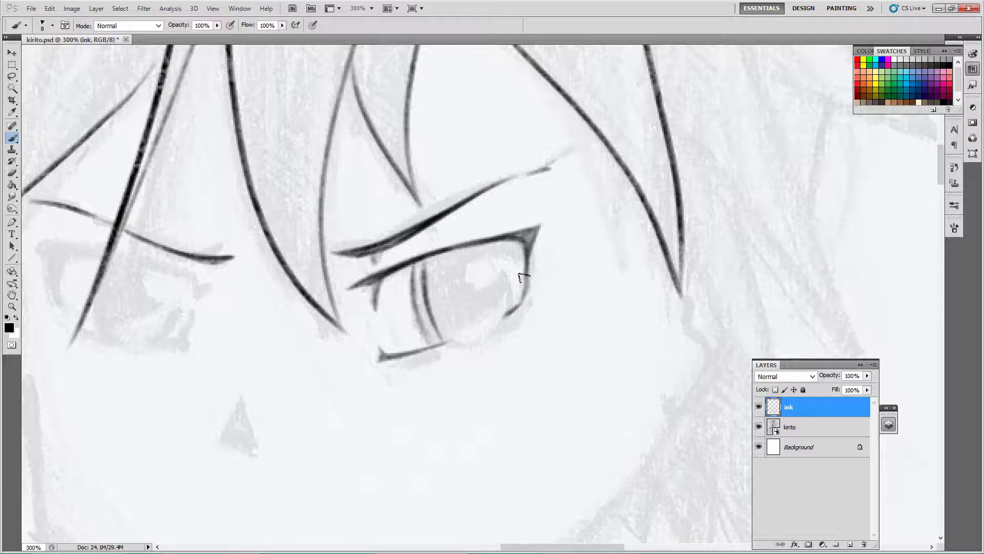
Ink the lash line, eye outline and iris edges of the eye on the drawing's left
scroll(195, 300, "up", 1)
scroll(194, 300, "left", 3)
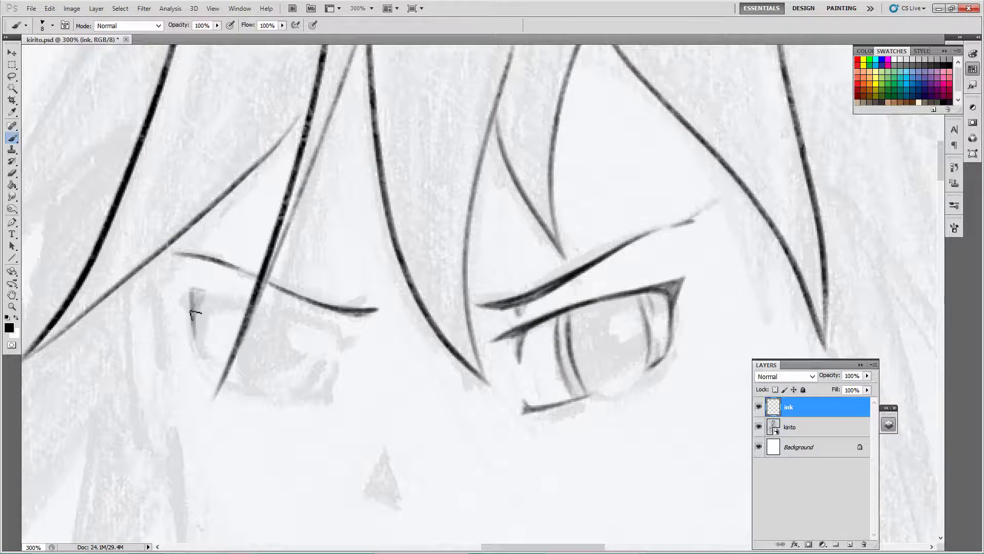
left_click_drag(194, 313, 189, 300)
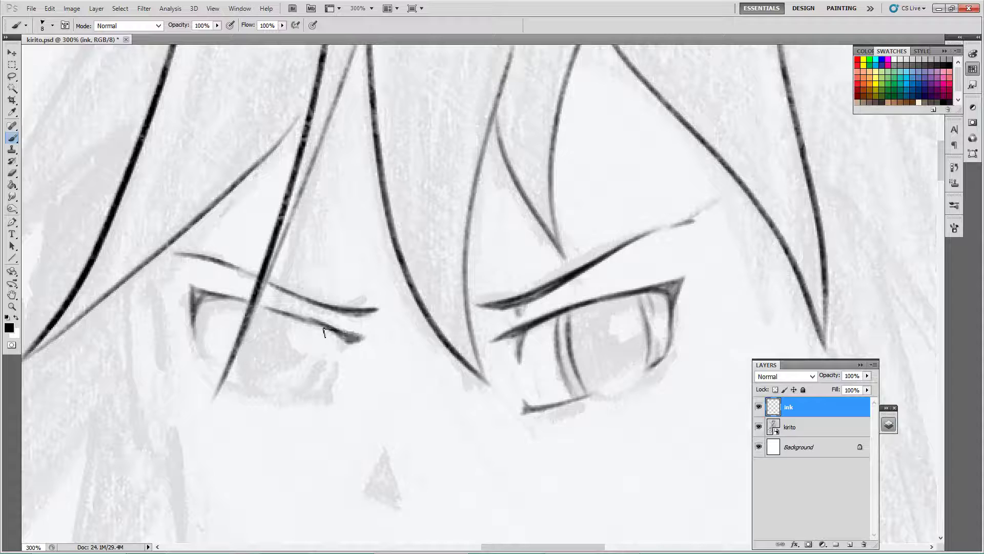
mouse_move(324, 332)
left_mouse_down()
mouse_move(359, 336)
mouse_move(284, 318)
mouse_move(338, 328)
left_mouse_up()
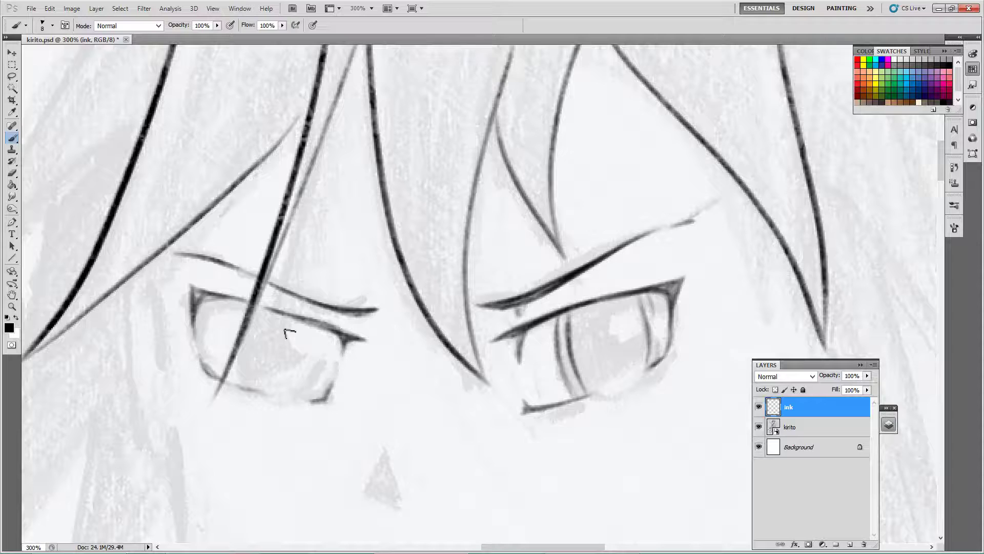
left_click_drag(325, 334, 310, 398)
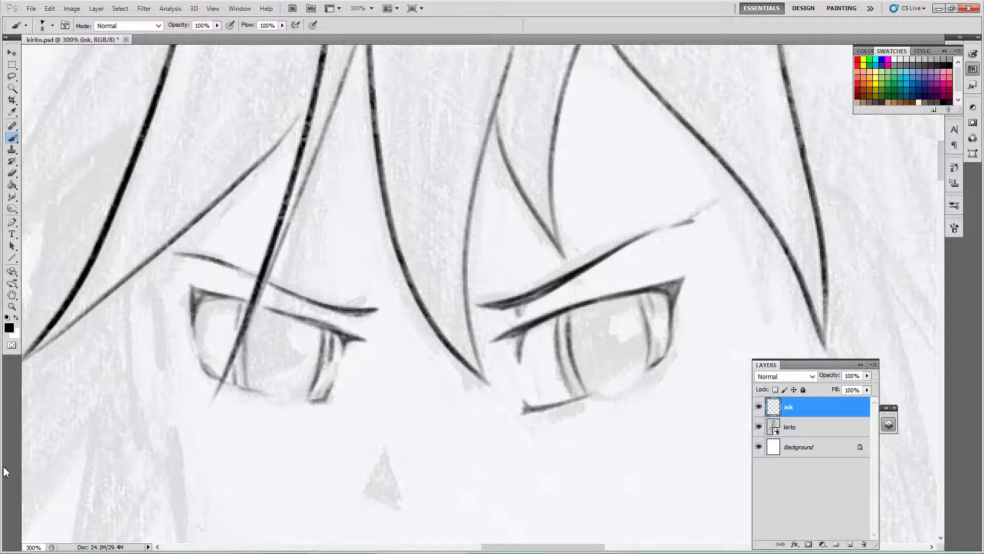
Ink the hatched triangular nose shadow, the broken mouth line and the small lower-lip shadow
scroll(292, 443, "down", 5)
mouse_move(391, 329)
left_mouse_down()
mouse_move(360, 363)
mouse_move(378, 334)
mouse_move(385, 367)
left_mouse_up()
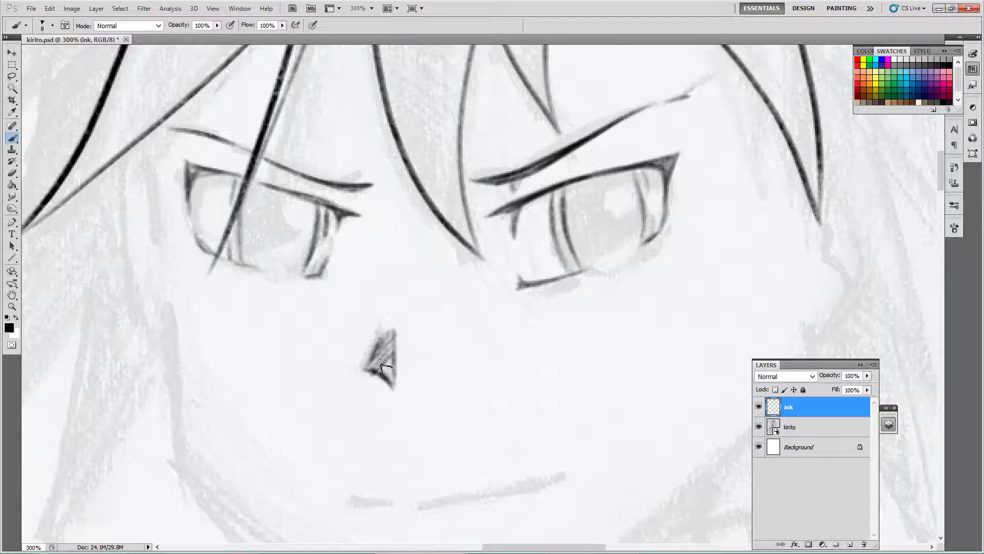
mouse_move(397, 490)
left_mouse_down()
mouse_move(323, 398)
mouse_move(318, 414)
left_mouse_up()
left_click_drag(342, 413, 497, 378)
left_click_drag(331, 454, 485, 314)
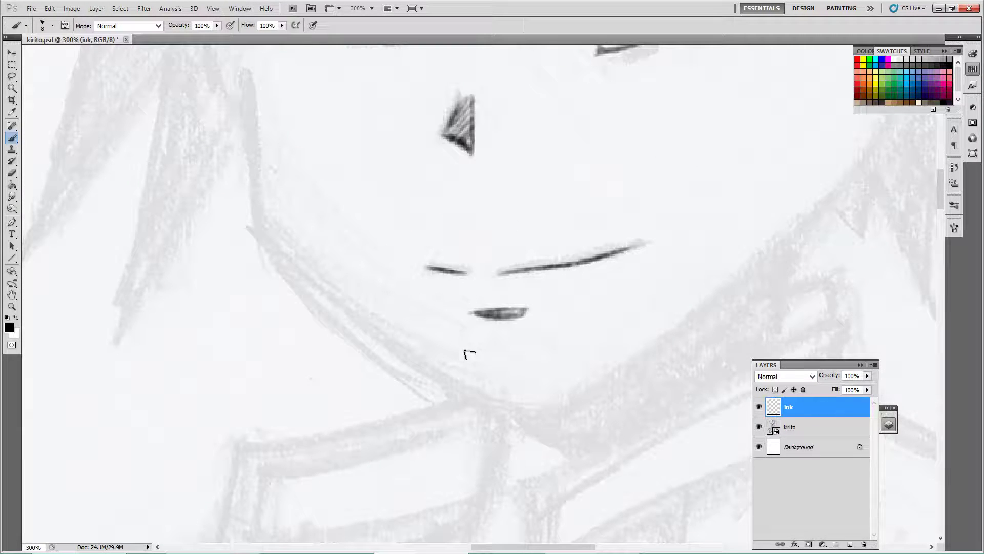
Ink the outer contour and inner folds of the ear on the drawing's left, below the fringe
scroll(463, 357, "up", 8)
scroll(464, 358, "left", 2)
mouse_move(312, 328)
left_mouse_down()
mouse_move(301, 470)
mouse_move(314, 489)
mouse_move(325, 384)
mouse_move(328, 441)
left_mouse_up()
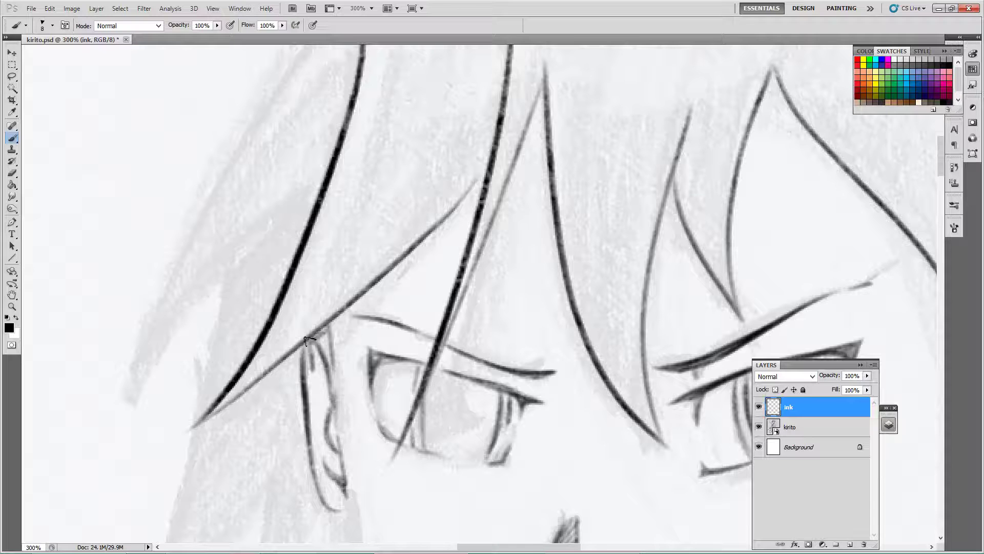
Ink the face contour from the left ear down the cheek and around the chin
scroll(310, 334, "down", 10)
left_click_drag(292, 106, 318, 246)
scroll(317, 246, "down", 2)
scroll(317, 246, "right", 6)
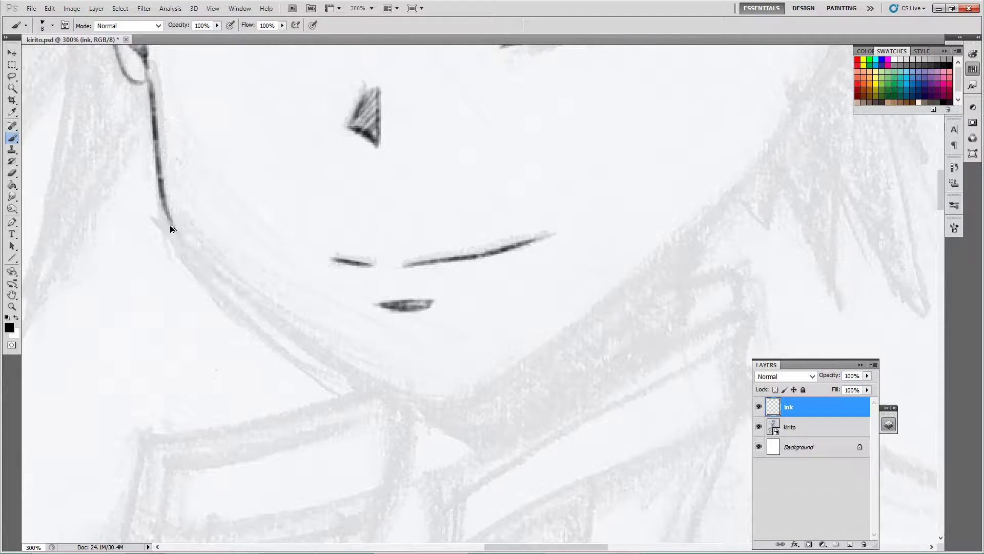
mouse_move(172, 229)
left_mouse_down()
mouse_move(283, 327)
mouse_move(237, 286)
mouse_move(351, 369)
mouse_move(422, 397)
left_mouse_up()
scroll(359, 431, "up", 2)
scroll(359, 430, "right", 4)
left_click_drag(354, 461, 507, 393)
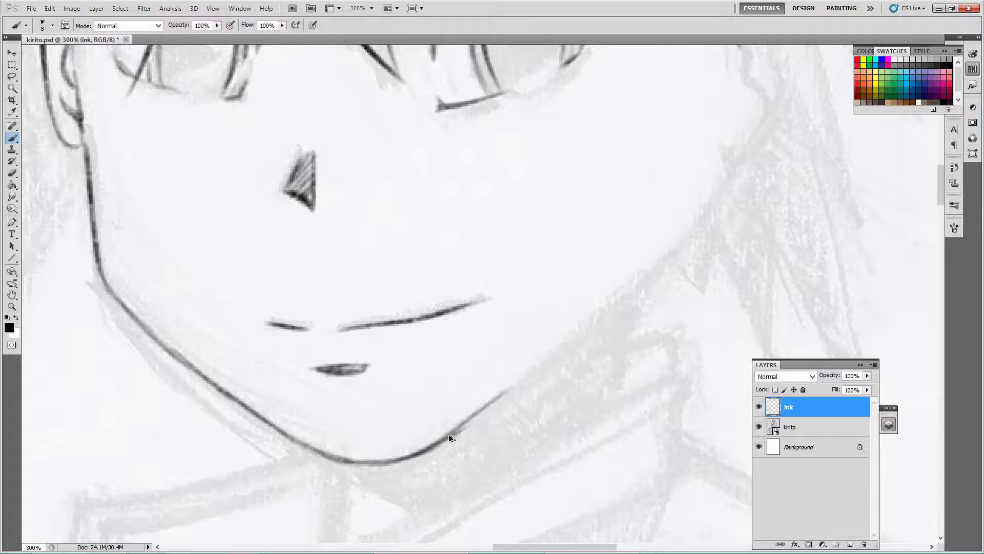
Ink the right side of the jawline up from the chin, plus the neck lines below it
left_click_drag(449, 439, 546, 362)
scroll(564, 262, "up", 4)
scroll(564, 261, "right", 7)
left_click_drag(460, 411, 543, 308)
scroll(559, 307, "down", 8)
scroll(559, 308, "left", 10)
left_click_drag(559, 345, 640, 272)
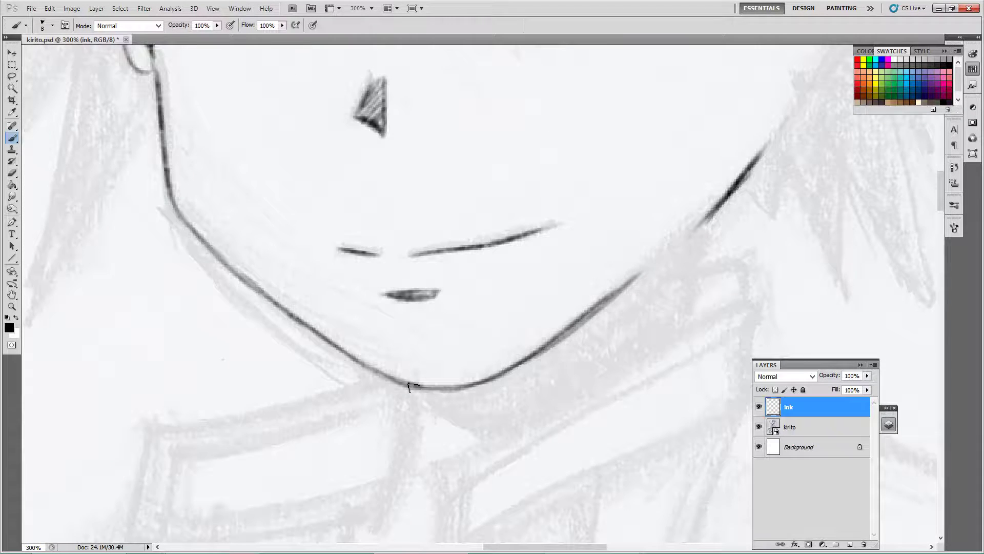
left_click_drag(409, 386, 405, 481)
left_click_drag(714, 220, 703, 318)
Ink the outer contour of the right ear from the hair tip down to the jaw
scroll(653, 345, "up", 10)
scroll(653, 345, "right", 5)
left_click_drag(464, 241, 538, 403)
scroll(513, 308, "down", 3)
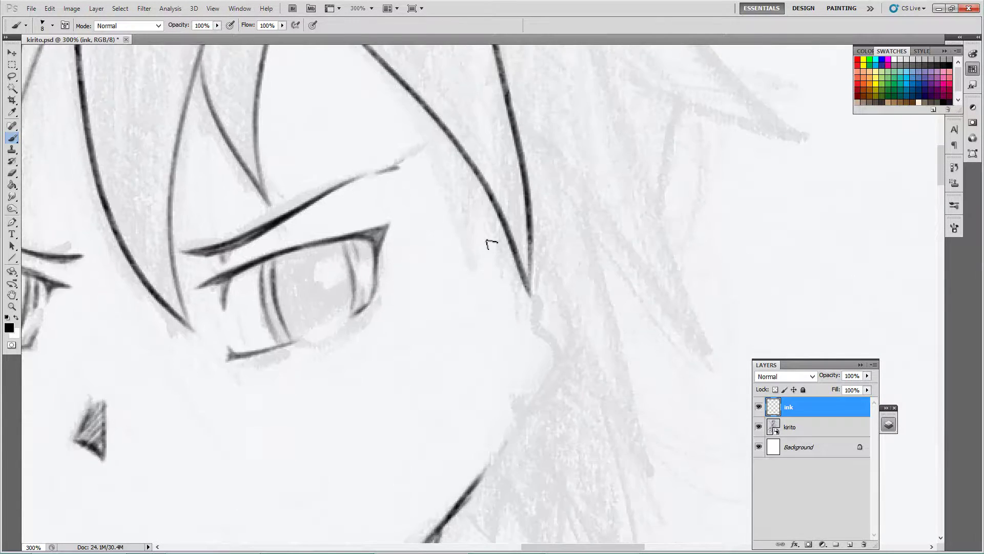
scroll(472, 393, "down", 3)
scroll(472, 393, "left", 2)
mouse_move(597, 91)
left_mouse_down()
mouse_move(622, 208)
mouse_move(551, 336)
mouse_move(778, 286)
left_mouse_up()
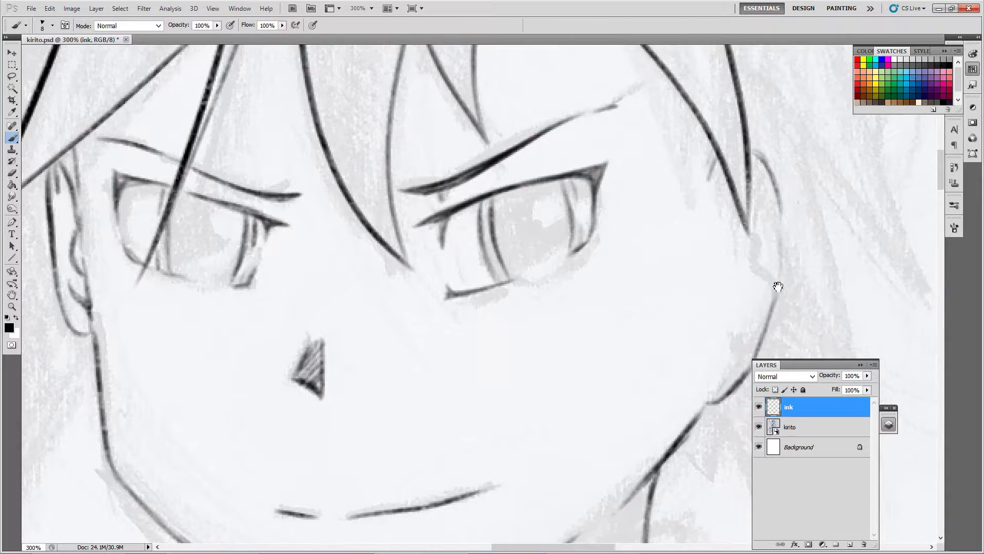
left_click_drag(767, 320, 717, 364)
left_click_drag(780, 226, 720, 376)
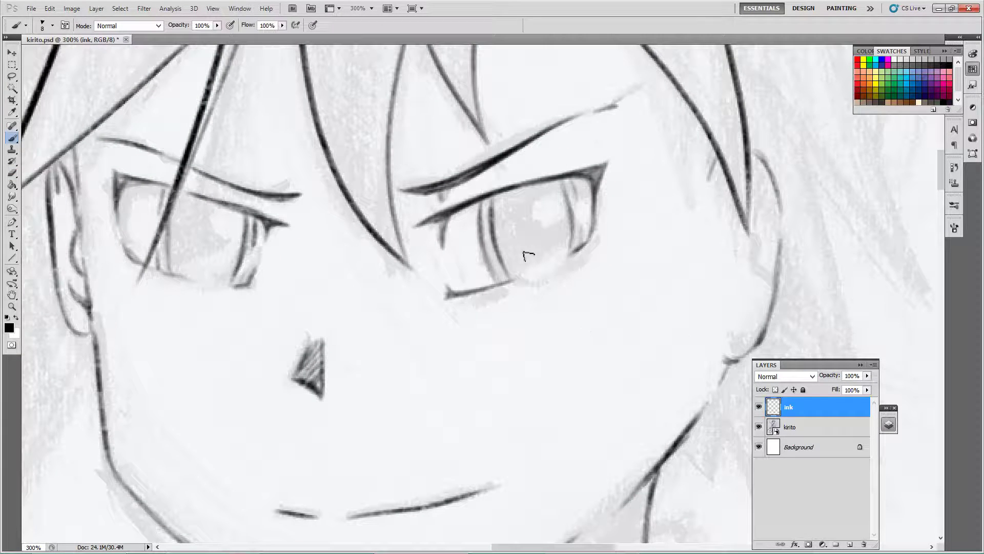
Ink the rounded highlights and the curved pupil outlines inside both irises
mouse_move(496, 208)
left_mouse_down()
mouse_move(519, 218)
mouse_move(565, 202)
mouse_move(570, 187)
left_mouse_up()
left_click_drag(209, 205, 233, 255)
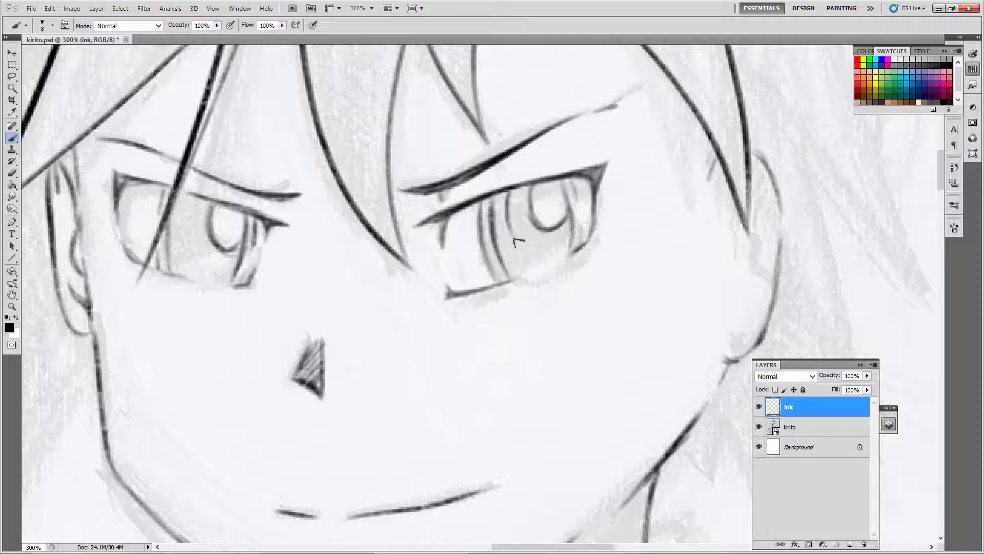
left_click_drag(513, 200, 572, 236)
left_click_drag(185, 200, 205, 277)
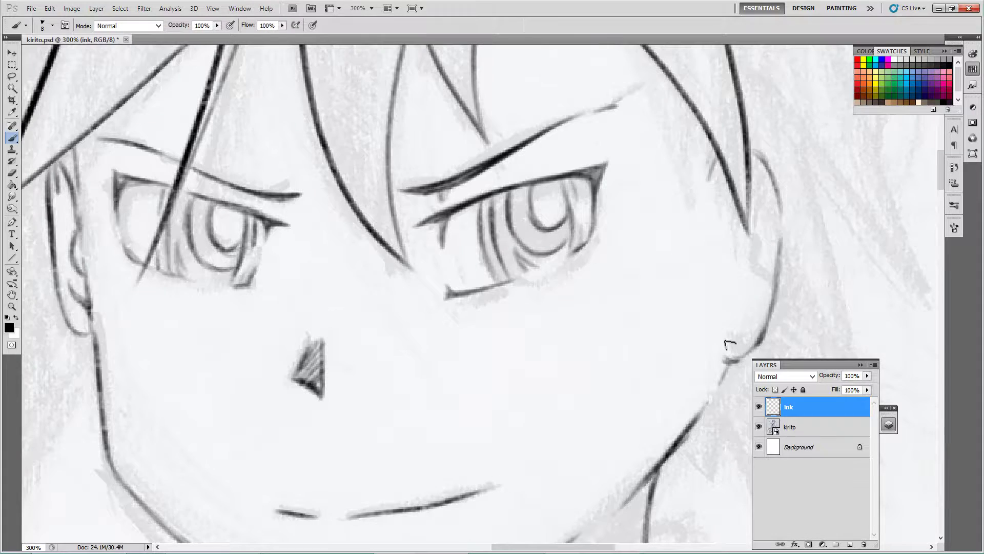
Hide the kirito sketch layer and shade the pupils and irises of both eyes with dark hatching
left_click(759, 426)
left_click(758, 426)
left_click(758, 427)
mouse_move(512, 192)
left_mouse_down()
mouse_move(519, 218)
mouse_move(543, 226)
mouse_move(508, 190)
mouse_move(510, 216)
mouse_move(494, 199)
mouse_move(495, 230)
mouse_move(535, 258)
left_mouse_up()
mouse_move(204, 211)
left_mouse_down()
mouse_move(203, 236)
mouse_move(222, 258)
mouse_move(173, 198)
mouse_move(169, 244)
mouse_move(194, 270)
left_mouse_up()
Touch up the left eyebrow's inner end and the points where the fringe strands join
scroll(321, 335, "up", 3)
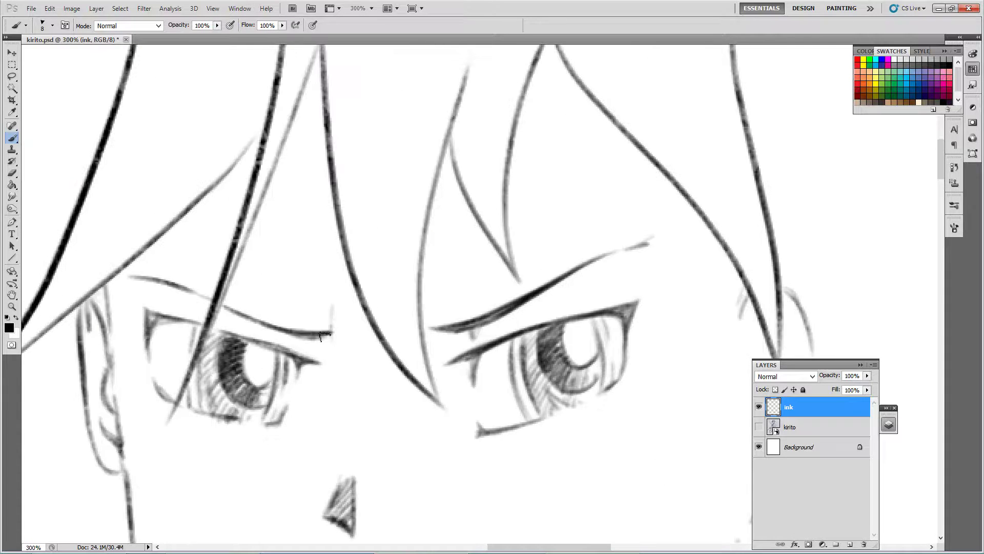
scroll(430, 259, "up", 3)
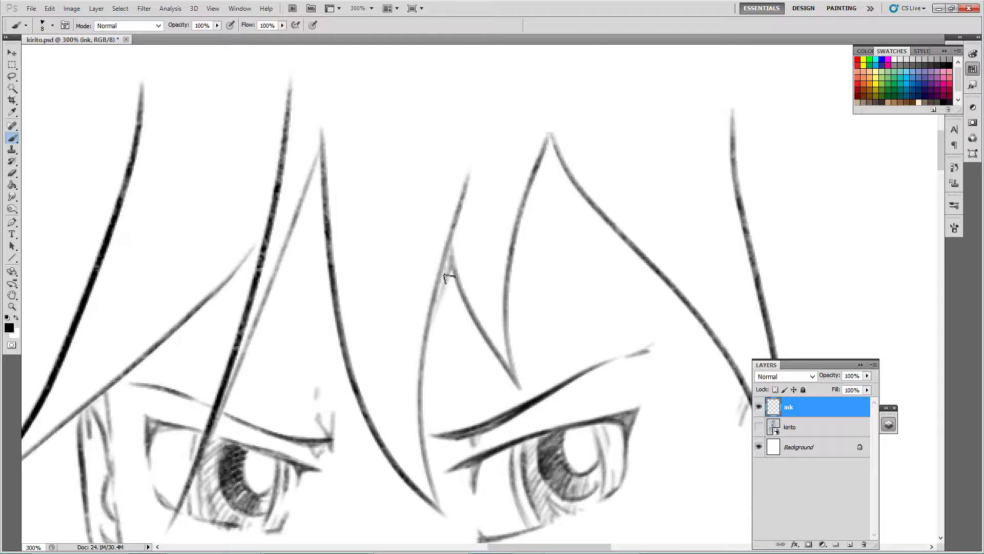
scroll(459, 197, "down", 3)
scroll(459, 197, "down", 3)
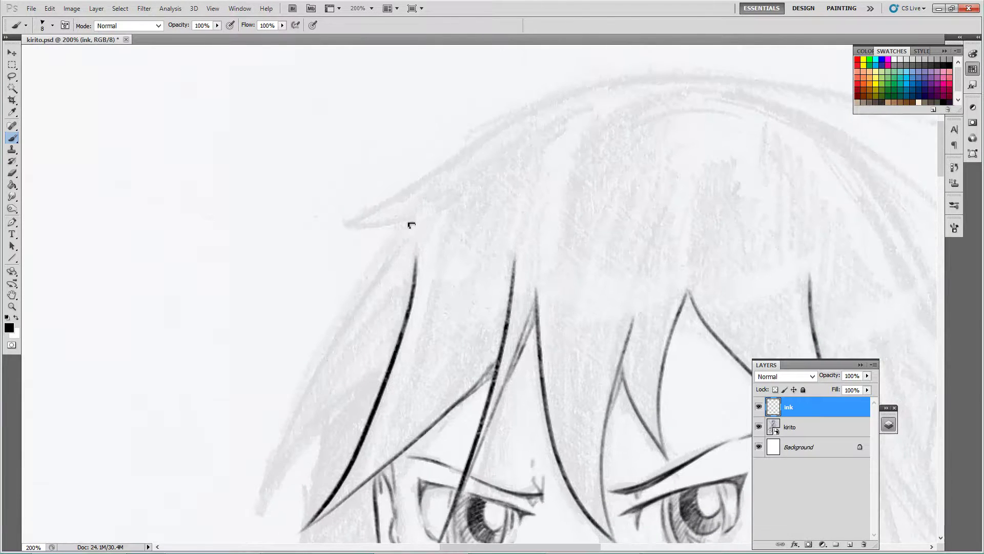
With the sketch visible, ink the long outer strands and pointed locks on the left side of the hair
left_click_drag(409, 224, 246, 535)
scroll(381, 376, "down", 5)
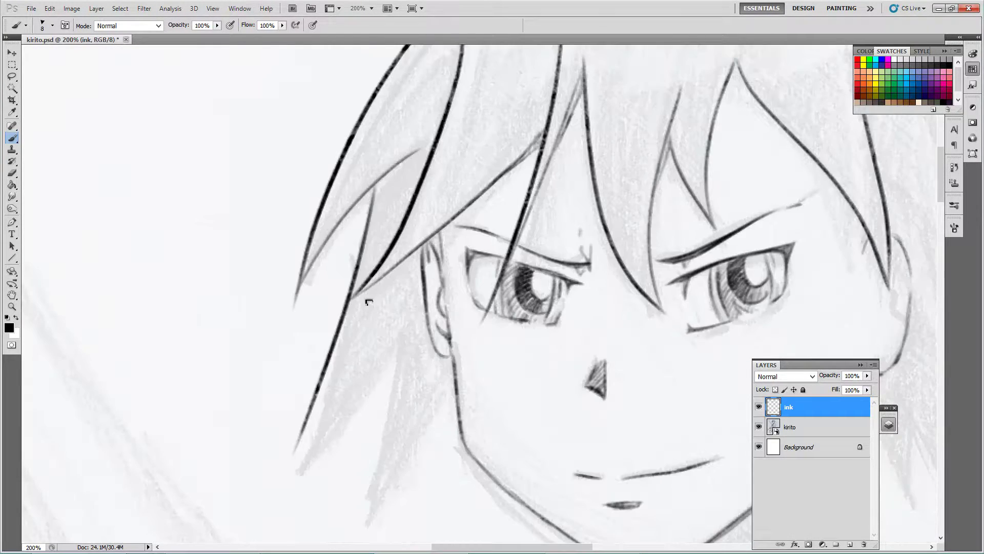
left_click_drag(420, 307, 288, 465)
left_click_drag(462, 334, 345, 524)
Ink the top contour of the hair across the crown, including the pointed tufts on both sides
scroll(344, 456, "up", 6)
scroll(344, 456, "up", 3)
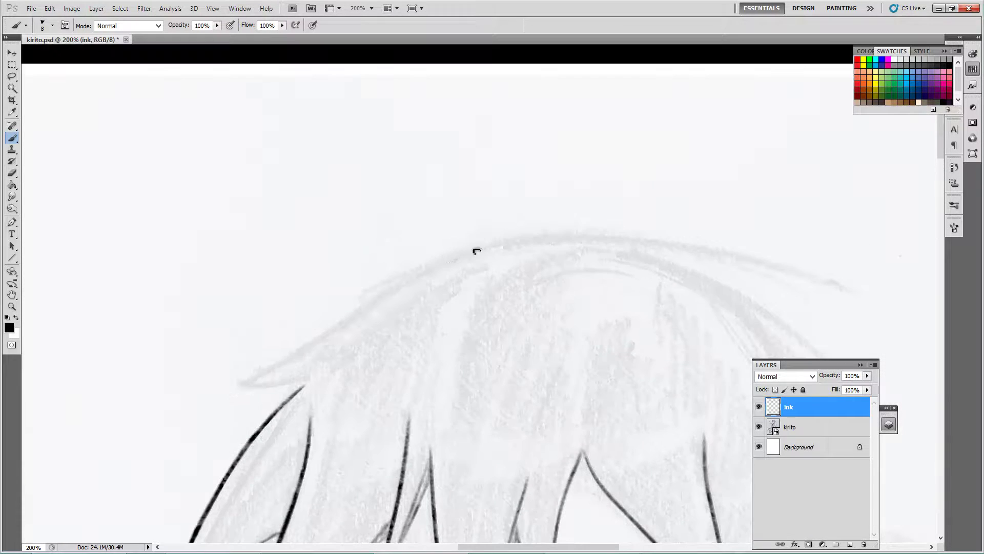
left_click_drag(484, 248, 323, 373)
left_click_drag(480, 251, 666, 256)
scroll(534, 219, "down", 3)
scroll(533, 220, "right", 3)
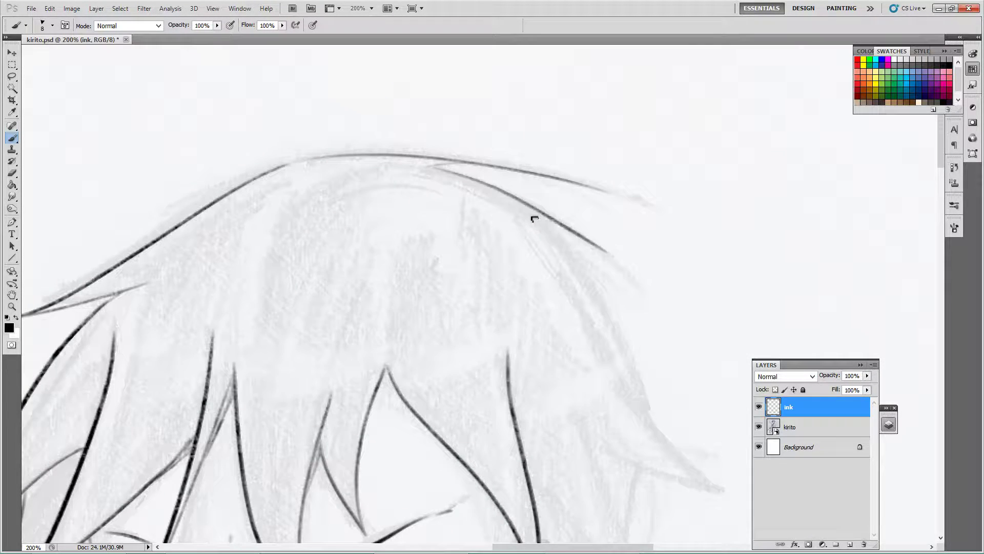
Ink the outer right edge of the hair and the strands running down from it
mouse_move(517, 220)
left_mouse_down()
mouse_move(674, 404)
mouse_move(659, 421)
left_mouse_up()
scroll(545, 413, "down", 3)
scroll(544, 413, "right", 2)
mouse_move(431, 264)
left_mouse_down()
mouse_move(538, 405)
mouse_move(540, 491)
left_mouse_up()
Ink the spiky locks of hair around the right ear and beside the jaw
scroll(518, 365, "down", 4)
scroll(518, 365, "left", 2)
scroll(492, 391, "up", 3)
left_click_drag(522, 365, 619, 497)
left_click_drag(561, 223, 594, 379)
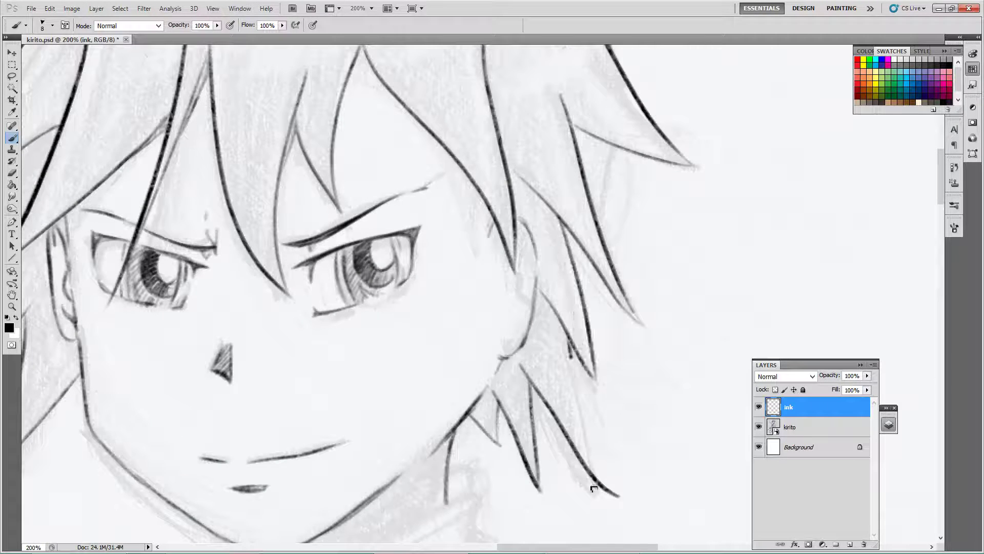
left_click_drag(567, 338, 605, 490)
Ink the left collar flap below the chin, with its outer outline and inner border lines
left_click_drag(503, 366, 573, 279)
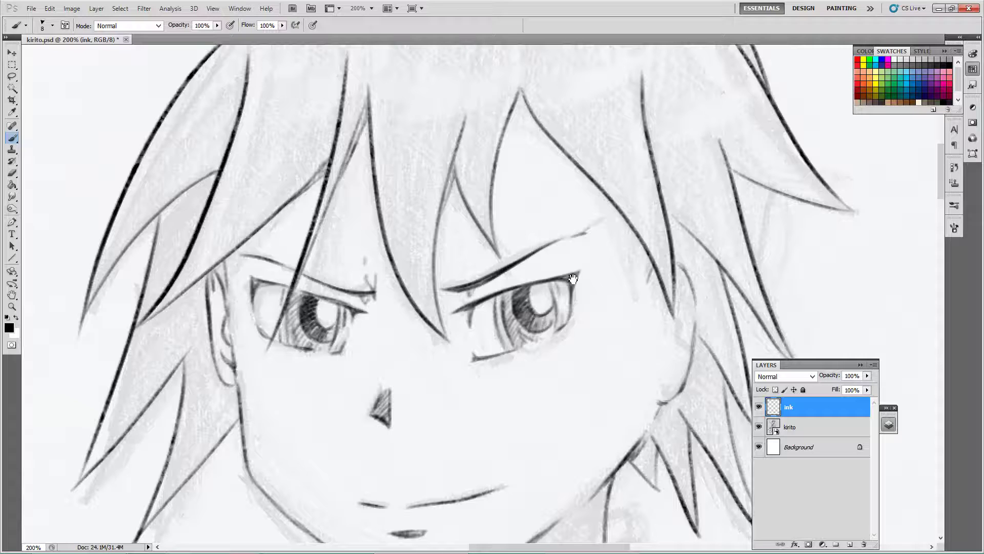
scroll(662, 312, "down", 6)
scroll(662, 312, "left", 1)
scroll(516, 435, "up", 2)
scroll(516, 436, "left", 1)
left_click_drag(518, 324, 374, 361)
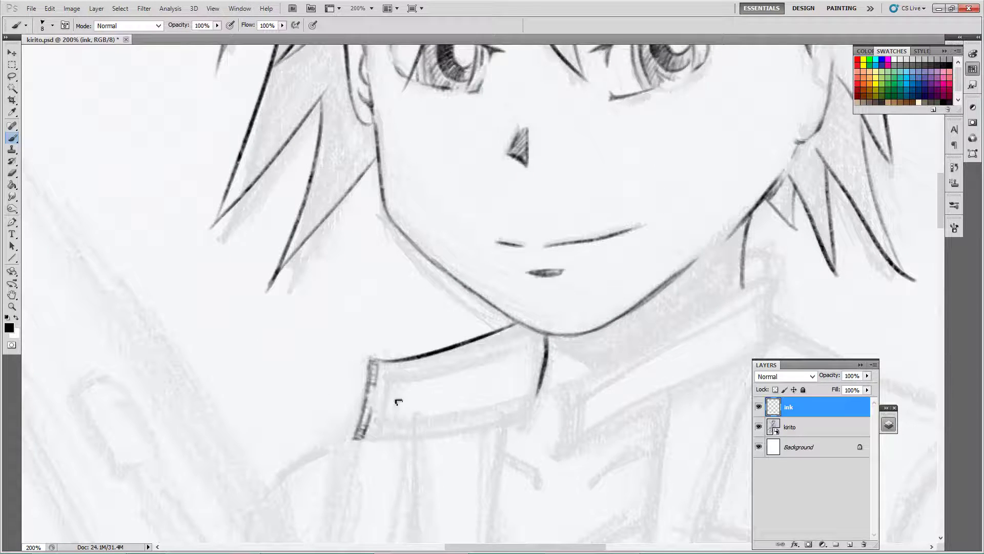
mouse_move(354, 438)
left_mouse_down()
mouse_move(500, 423)
mouse_move(538, 392)
left_mouse_up()
left_click_drag(528, 331, 441, 362)
Ink the right collar flap from the neck to its front corner, including the inner border lines
scroll(572, 268, "right", 3)
scroll(572, 267, "up", 1)
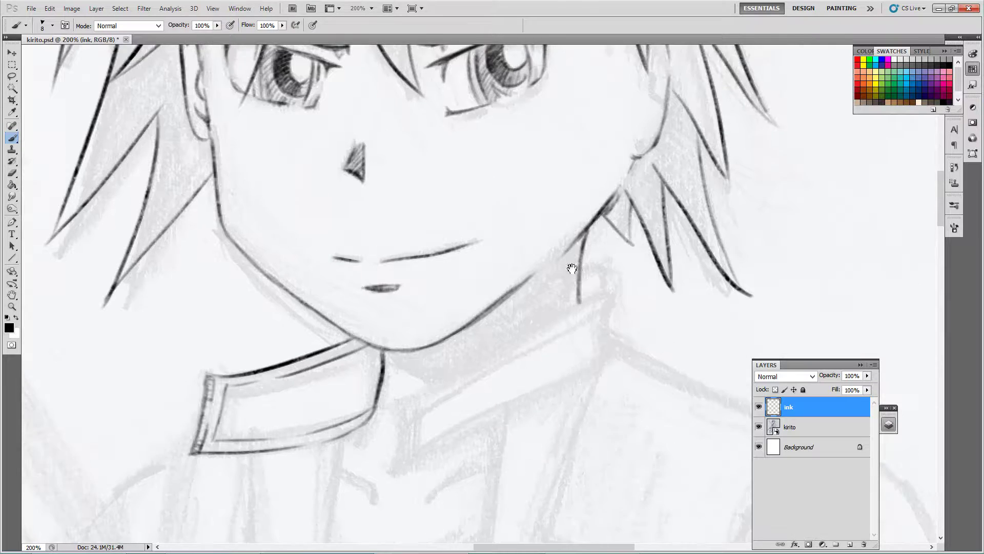
left_click_drag(588, 299, 451, 376)
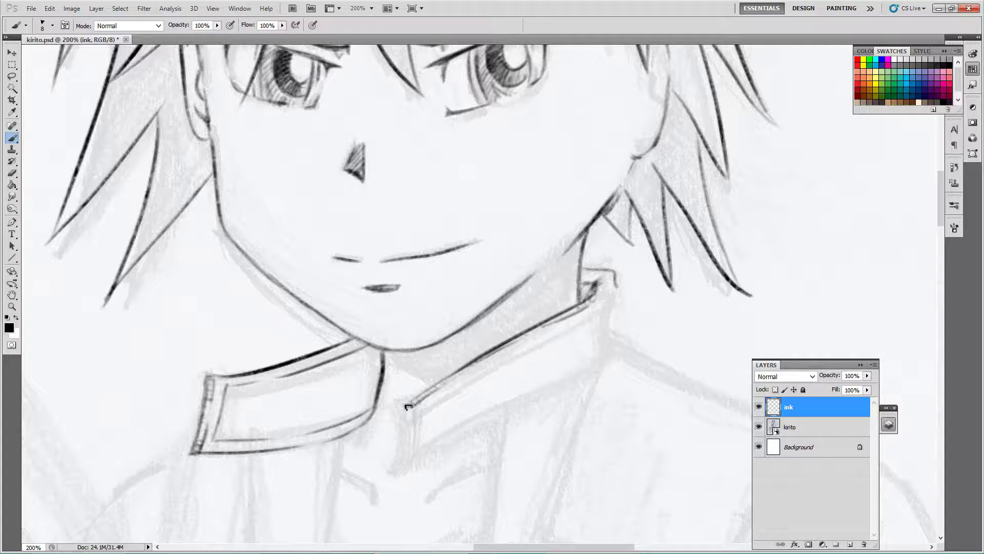
left_click_drag(403, 469, 564, 380)
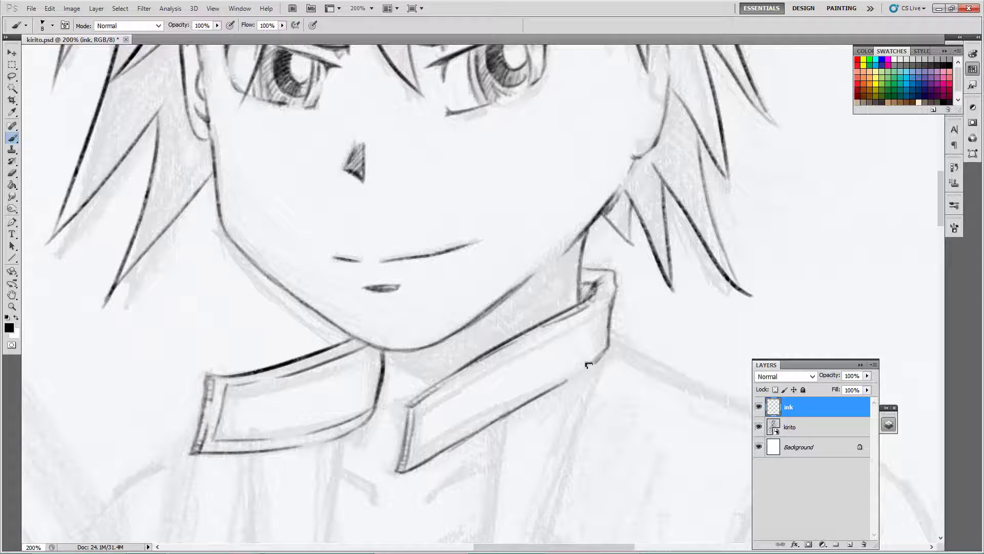
left_click_drag(614, 288, 603, 333)
left_click_drag(426, 410, 559, 330)
left_click_drag(425, 431, 414, 455)
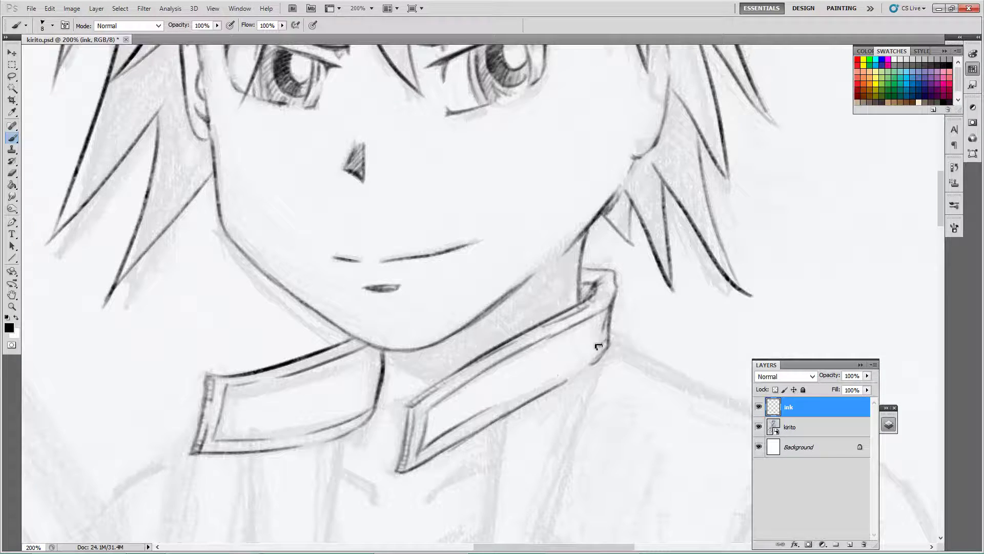
Hatch the shadows under the fringe and between the hair locks on both sides of the face
scroll(581, 288, "down", 3)
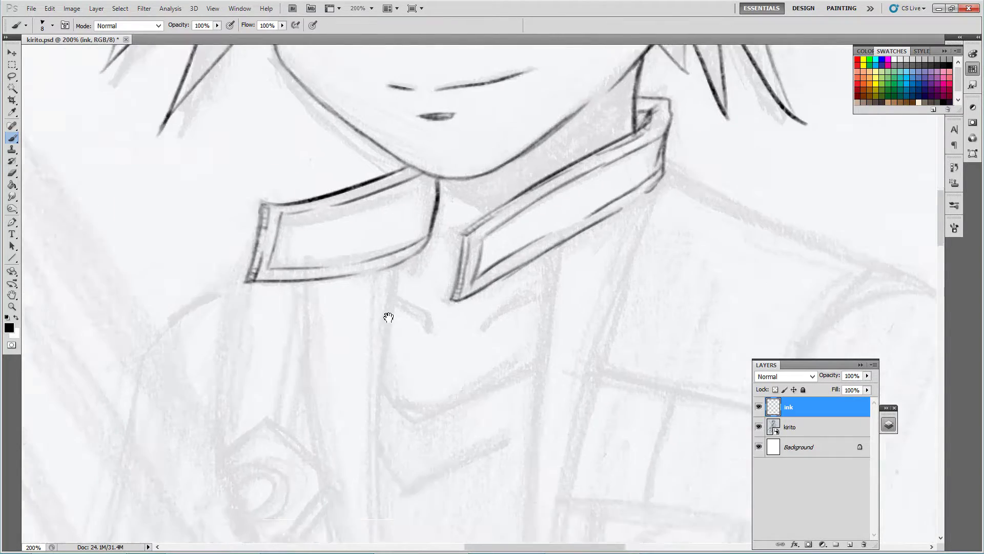
scroll(397, 284, "up", 12)
scroll(433, 292, "down", 4)
mouse_move(428, 253)
left_mouse_down()
mouse_move(394, 278)
mouse_move(433, 297)
mouse_move(373, 305)
left_mouse_up()
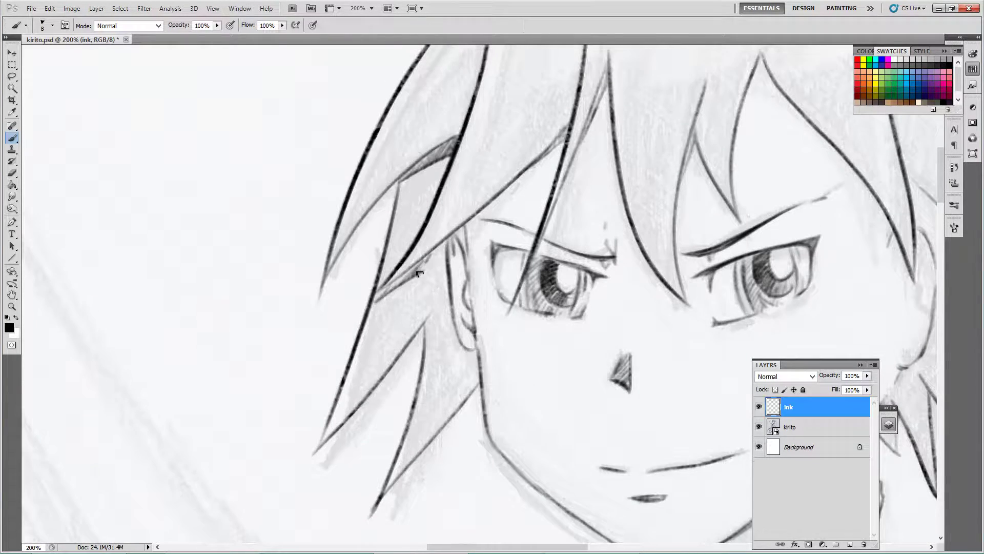
mouse_move(428, 321)
left_mouse_down()
mouse_move(323, 321)
mouse_move(366, 376)
left_mouse_up()
scroll(371, 379, "down", 4)
left_click_drag(368, 333, 389, 377)
left_click_drag(317, 435, 323, 454)
scroll(395, 206, "left", 4)
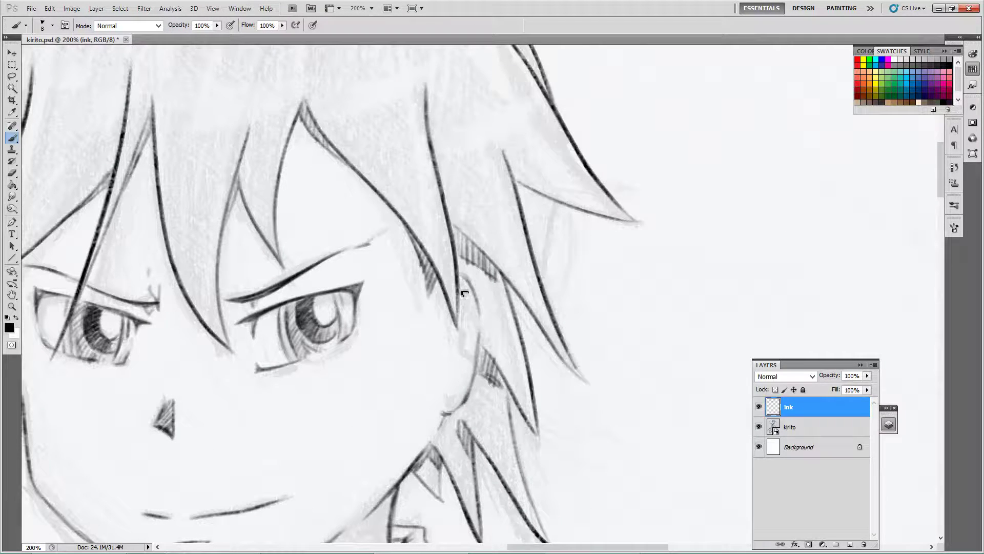
Ink the outline and inner folds of the right ear
scroll(450, 357, "left", 5)
scroll(512, 344, "up", 1)
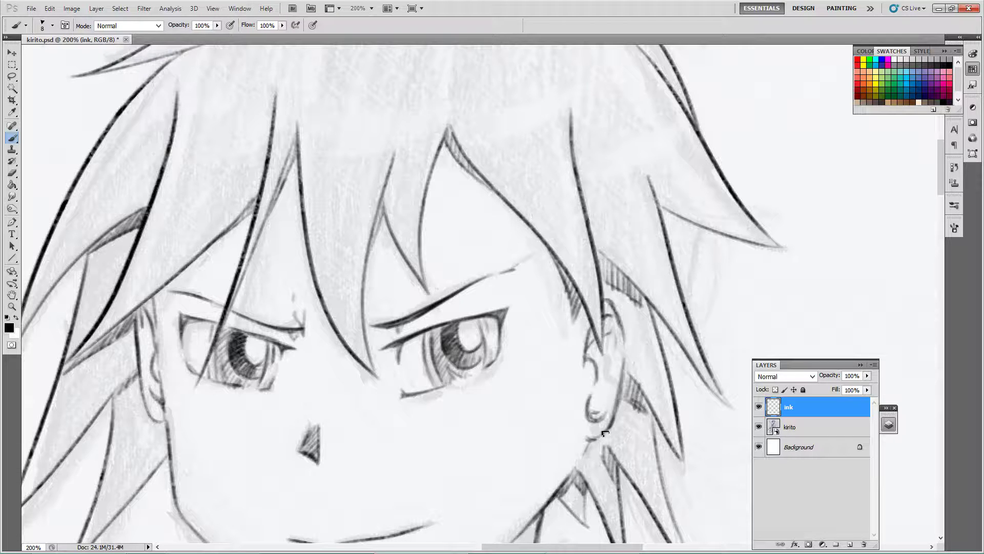
left_click_drag(605, 433, 718, 346)
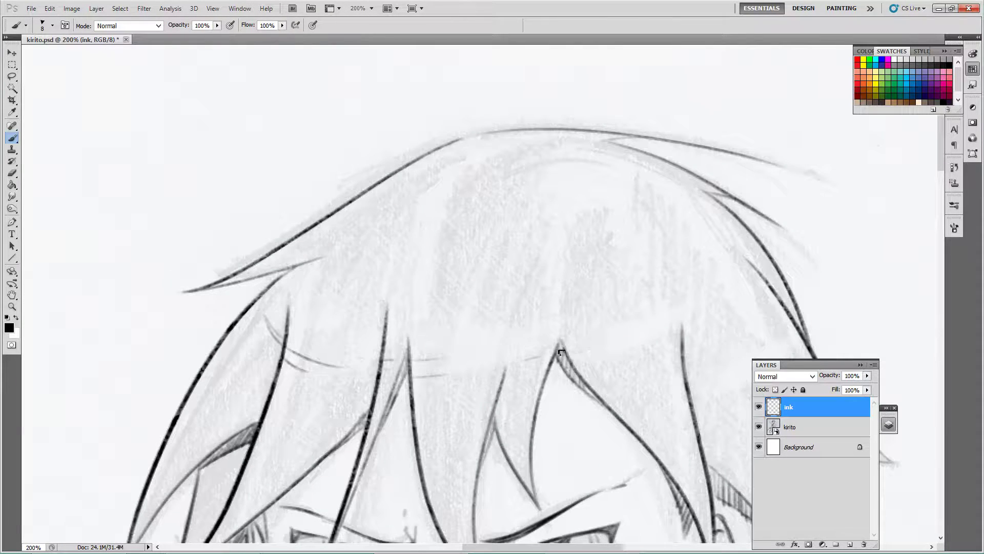
Hide the kirito sketch layer and examine the inked head and collar as a whole
key("ctrl+minus")
key("ctrl+minus")
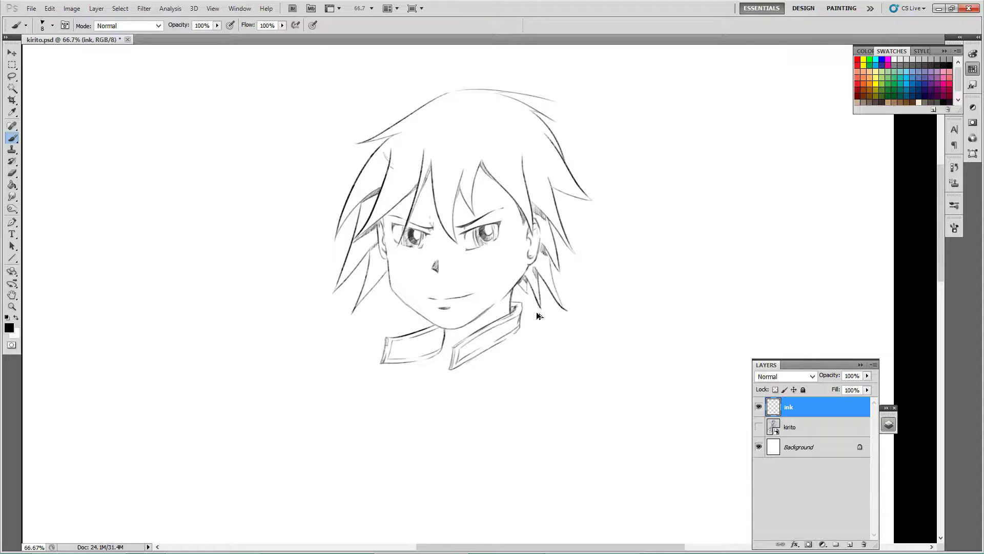
scroll(454, 313, "up", 3)
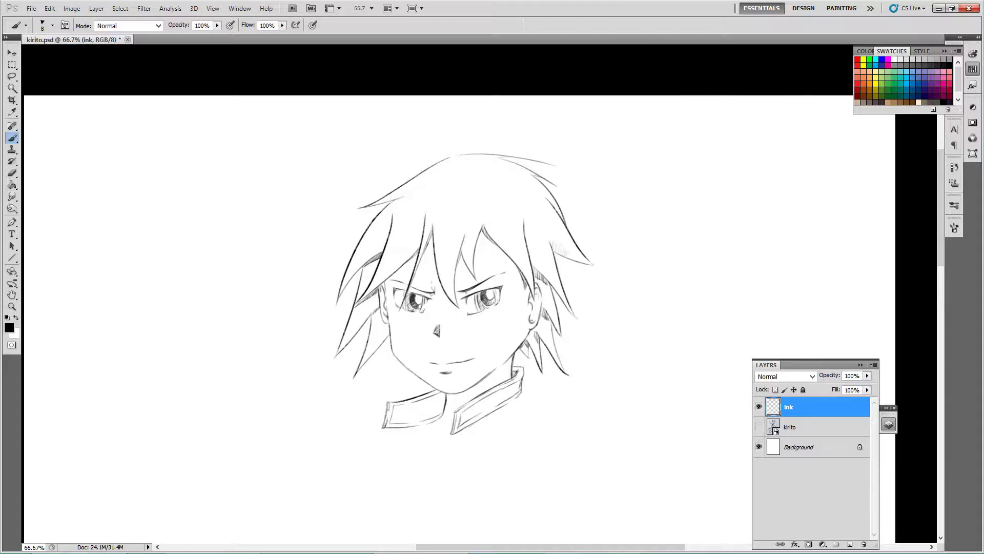
scroll(754, 171, "up", 4)
scroll(749, 325, "down", 4)
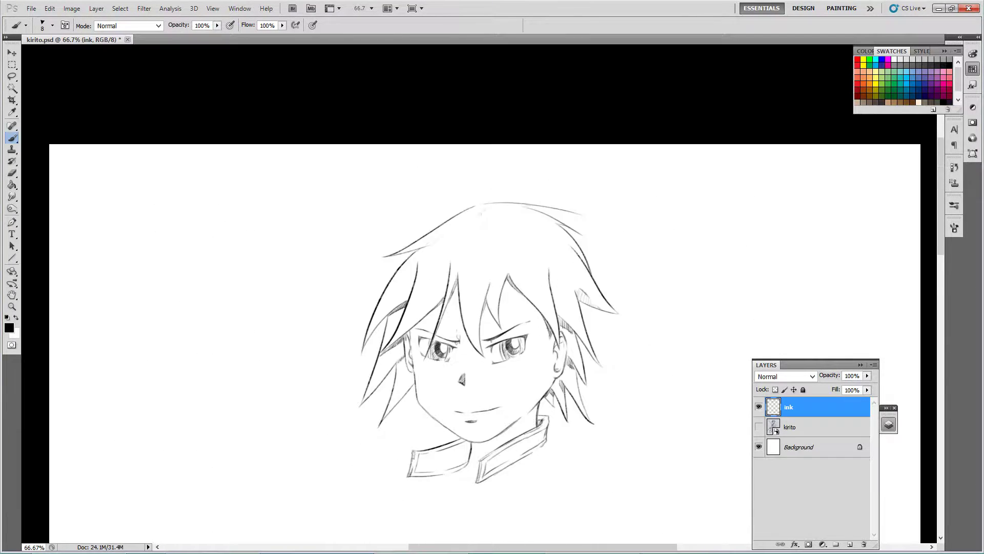
scroll(484, 209, "down", 2)
Ink the long left edge of the coat opening below the left collar flap and hatch its narrow shadow
scroll(464, 323, "up", 5)
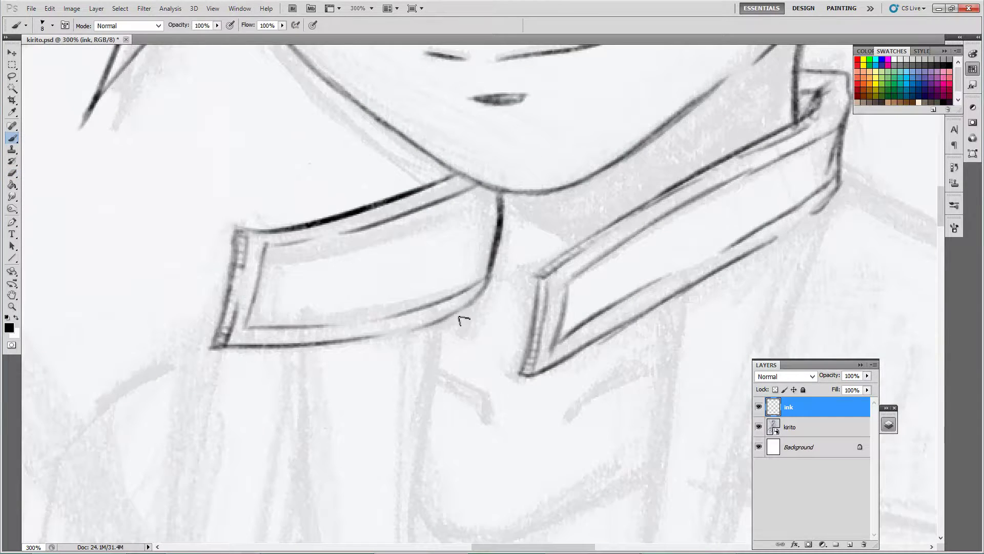
left_click_drag(464, 323, 457, 204)
scroll(458, 205, "down", 3)
mouse_move(462, 55)
left_mouse_down()
mouse_move(435, 260)
mouse_move(440, 461)
left_mouse_up()
scroll(421, 307, "up", 2)
mouse_move(410, 384)
left_mouse_down()
mouse_move(425, 205)
mouse_move(472, 87)
left_mouse_up()
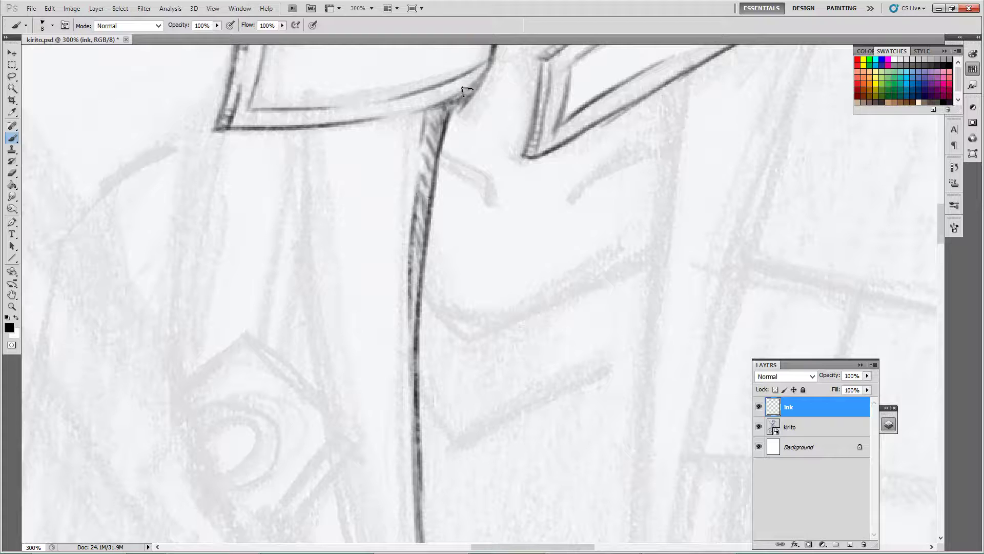
Ink the short collarbone strokes and the two V-shaped bands across the shirt
left_click_drag(645, 148, 572, 204)
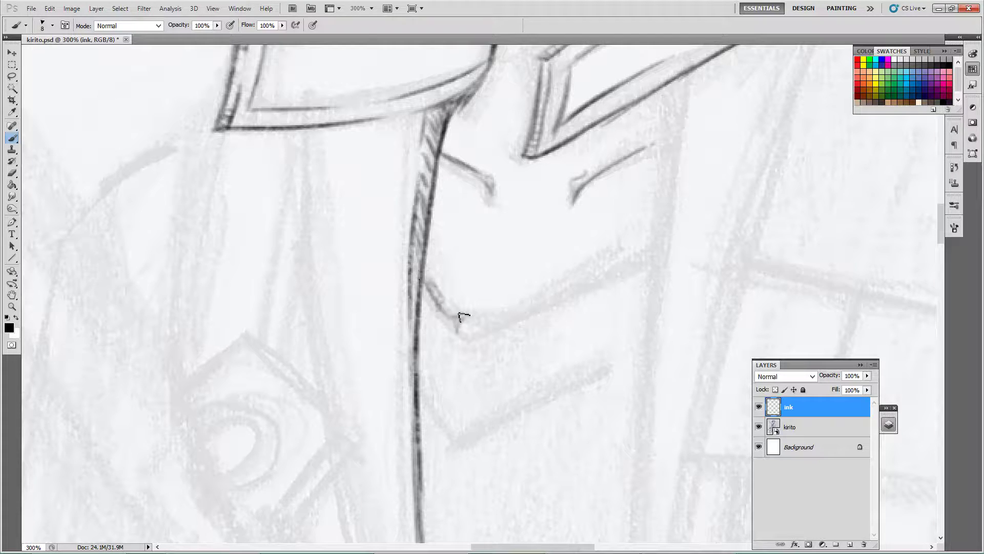
mouse_move(425, 275)
left_mouse_down()
mouse_move(461, 330)
mouse_move(645, 250)
left_mouse_up()
mouse_move(417, 395)
left_mouse_down()
mouse_move(459, 431)
mouse_move(612, 370)
left_mouse_up()
left_click_drag(482, 427, 633, 350)
Ink the right edge of the shirt opening with its hatched top, plus the coat edge running parallel to it
mouse_move(682, 82)
left_mouse_down()
mouse_move(517, 123)
mouse_move(490, 329)
left_mouse_up()
mouse_move(489, 292)
left_mouse_down()
mouse_move(507, 125)
mouse_move(481, 410)
left_mouse_up()
scroll(583, 205, "up", 5)
left_click_drag(598, 198, 523, 435)
scroll(518, 253, "down", 3)
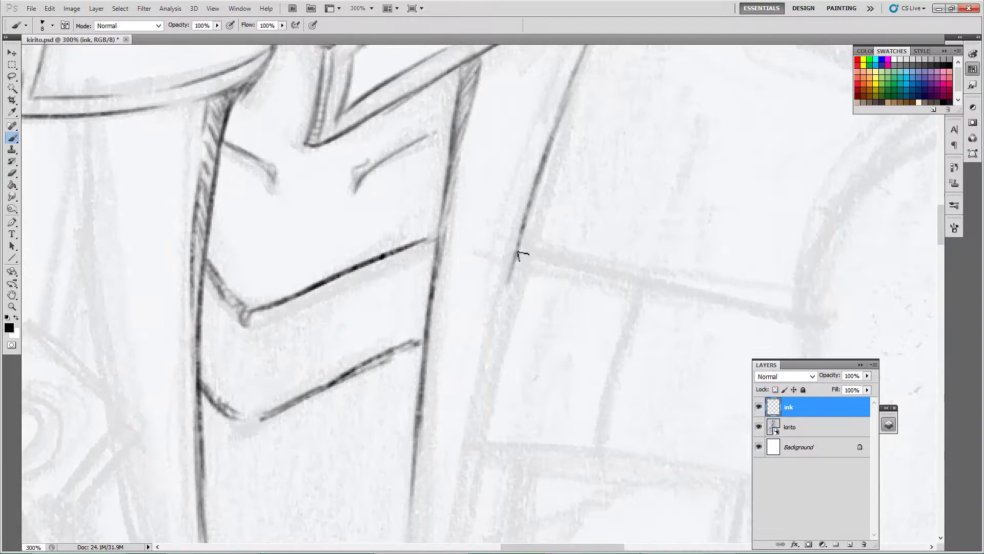
Ink the upper chest panel on the right side of the coat, with its curved edges and vertical divider
left_click_drag(519, 254, 433, 205)
mouse_move(730, 338)
left_mouse_down()
mouse_move(432, 132)
mouse_move(725, 173)
left_mouse_up()
left_click_drag(553, 147, 511, 297)
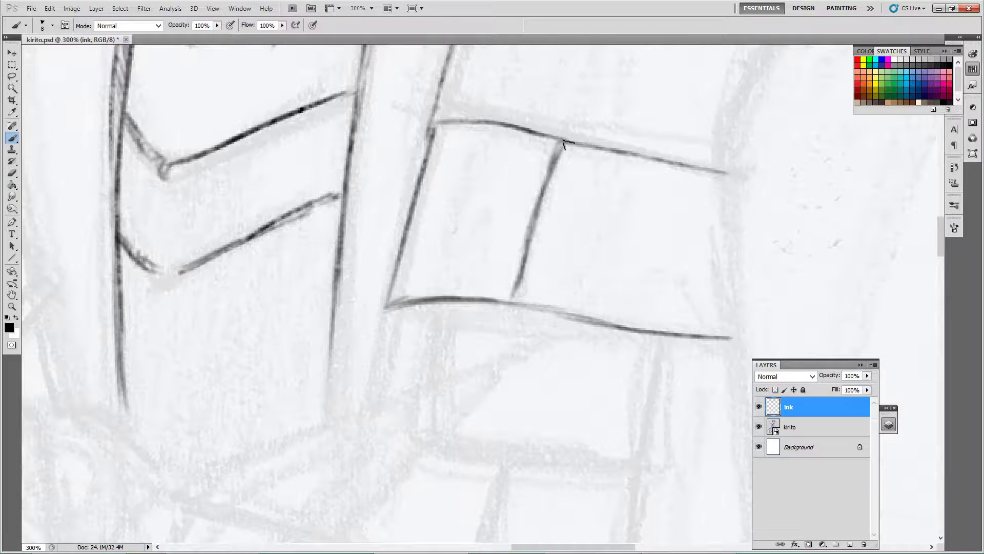
left_click_drag(379, 390, 388, 307)
left_click_drag(480, 293, 385, 363)
left_click_drag(612, 285, 630, 404)
left_click_drag(634, 245, 626, 377)
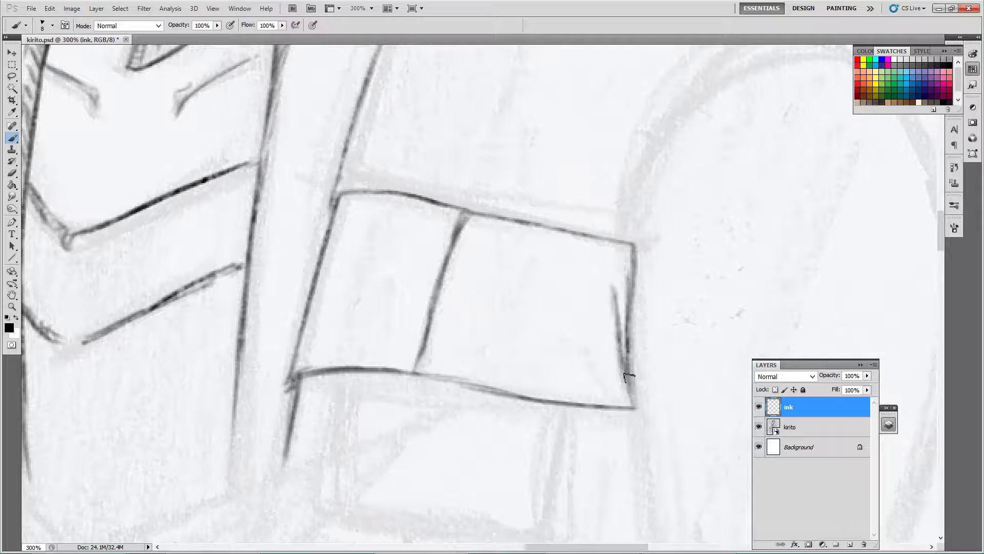
Ink the shoulder curve and the outer sleeve outline of the right arm, including its fold lines
mouse_move(523, 508)
left_mouse_down()
mouse_move(572, 402)
mouse_move(672, 316)
mouse_move(736, 315)
left_mouse_up()
left_click_drag(347, 142, 733, 310)
left_click_drag(444, 283, 269, 35)
mouse_move(556, 66)
left_mouse_down()
mouse_move(692, 262)
mouse_move(639, 15)
left_mouse_up()
left_click_drag(626, 98, 549, 384)
mouse_move(636, 164)
left_mouse_down()
mouse_move(645, 77)
mouse_move(606, 24)
left_mouse_up()
left_click_drag(637, 121, 674, 451)
Ink the elbow folds and the right forearm sleeve with its curved cuff opening
mouse_move(518, 482)
left_mouse_down()
mouse_move(550, 397)
mouse_move(494, 171)
mouse_move(501, 355)
mouse_move(585, 237)
mouse_move(625, 303)
left_mouse_up()
mouse_move(625, 302)
left_mouse_down()
mouse_move(630, 269)
mouse_move(638, 339)
left_mouse_up()
mouse_move(638, 339)
left_mouse_down()
mouse_move(692, 285)
mouse_move(764, 287)
left_mouse_up()
left_click_drag(764, 287, 725, 405)
left_click_drag(560, 433, 228, 177)
mouse_move(228, 177)
left_mouse_down()
mouse_move(245, 154)
mouse_move(582, 253)
mouse_move(737, 329)
mouse_move(516, 241)
mouse_move(558, 259)
left_mouse_up()
mouse_move(399, 206)
left_mouse_down()
mouse_move(471, 481)
mouse_move(556, 362)
mouse_move(378, 213)
mouse_move(411, 279)
mouse_move(733, 351)
left_mouse_up()
mouse_move(564, 282)
left_mouse_down()
mouse_move(687, 352)
mouse_move(681, 323)
mouse_move(727, 354)
left_mouse_up()
mouse_move(197, 263)
left_mouse_down()
mouse_move(536, 349)
mouse_move(540, 286)
left_mouse_up()
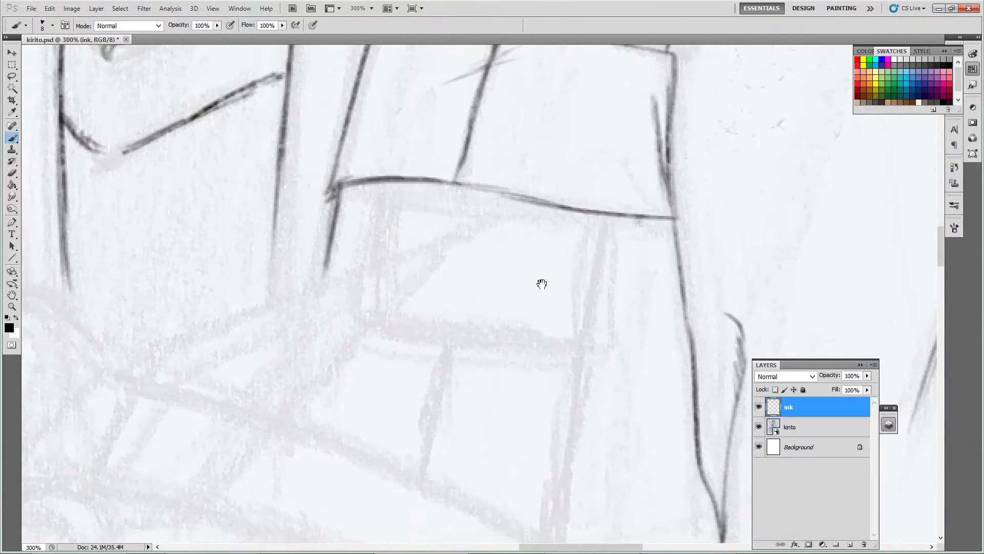
Ink the lower chest panels under the first one, with their side edges, bottom edge and short divider
left_click_drag(610, 219, 582, 352)
left_click_drag(380, 336, 582, 351)
left_click_drag(433, 343, 423, 454)
left_click_drag(557, 429, 514, 320)
mouse_move(534, 243)
left_mouse_down()
mouse_move(520, 253)
mouse_move(505, 445)
left_mouse_up()
mouse_move(230, 134)
left_mouse_down()
mouse_move(373, 199)
mouse_move(403, 242)
mouse_move(229, 327)
left_mouse_up()
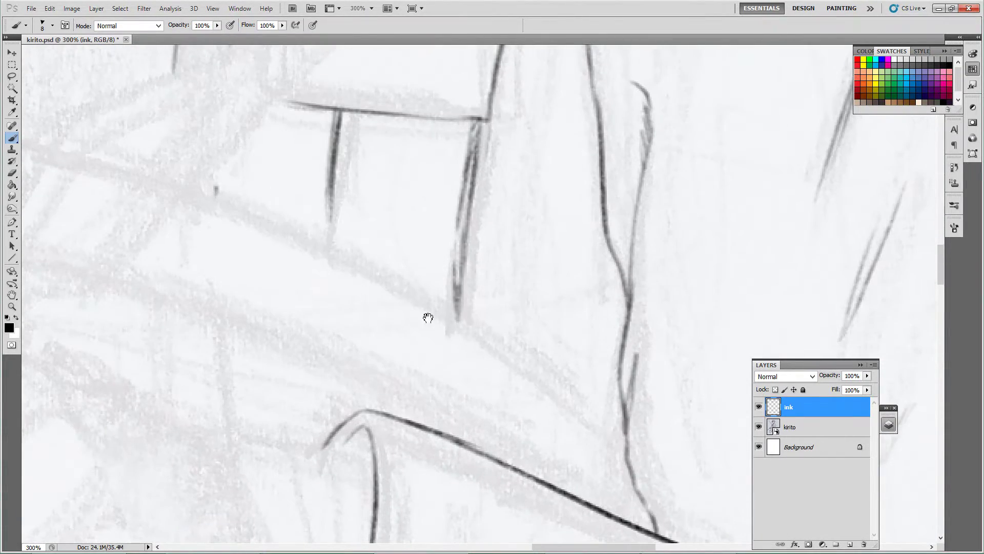
Ink the upper and lower edges of the curved band running across the torso to the right elbow
left_click_drag(215, 205, 584, 416)
left_click_drag(114, 301, 513, 464)
mouse_move(121, 300)
left_mouse_down()
mouse_move(441, 254)
mouse_move(512, 277)
left_mouse_up()
left_click_drag(815, 416, 545, 197)
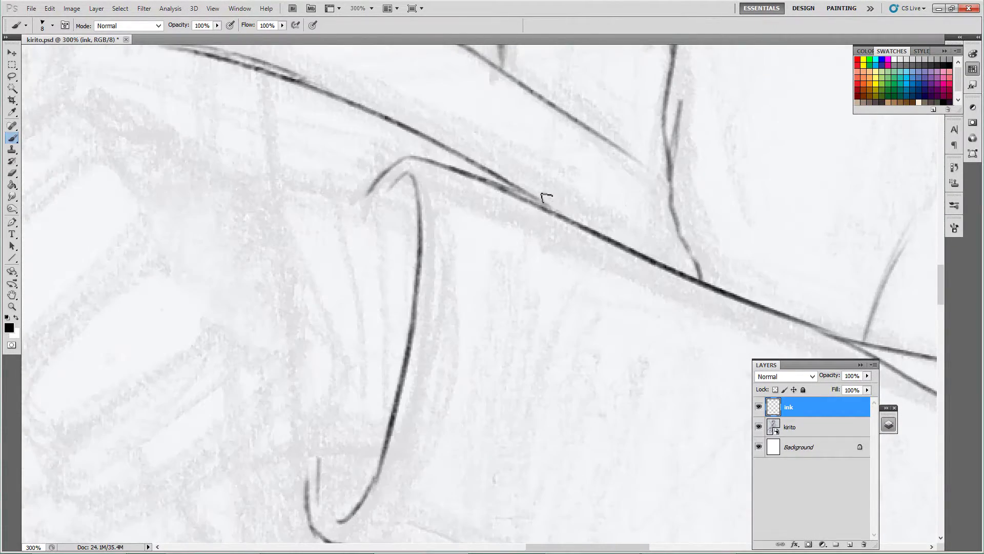
Ink the short vertical lines beneath the curved torso band and darken the band's lower edge
left_click_drag(629, 149, 669, 318)
mouse_move(685, 300)
left_mouse_down()
mouse_move(701, 359)
mouse_move(587, 268)
mouse_move(506, 378)
mouse_move(418, 401)
mouse_move(433, 320)
mouse_move(434, 413)
left_mouse_up()
left_click_drag(505, 341, 501, 410)
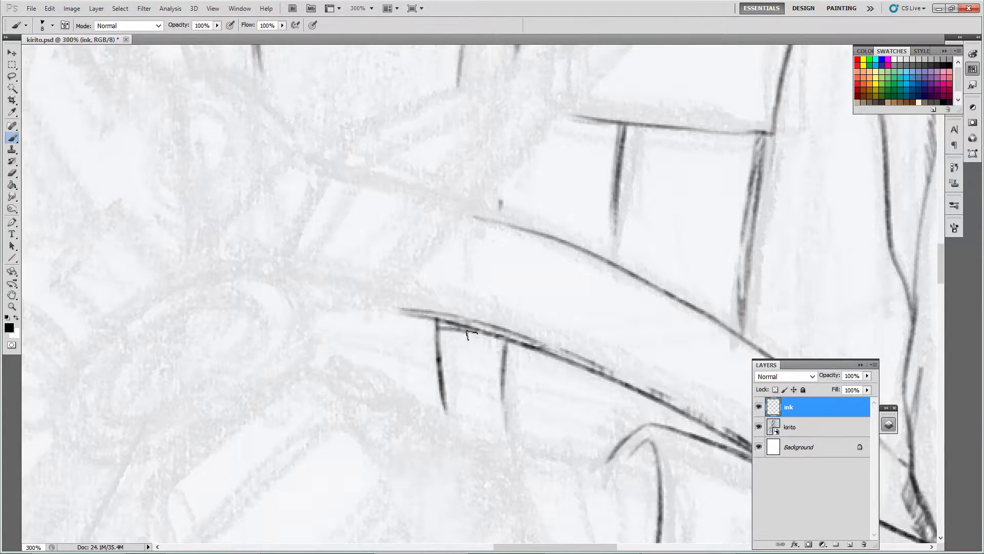
mouse_move(436, 324)
left_mouse_down()
mouse_move(572, 365)
mouse_move(717, 433)
left_mouse_up()
mouse_move(716, 432)
left_mouse_down()
mouse_move(553, 322)
mouse_move(450, 401)
mouse_move(644, 418)
left_mouse_up()
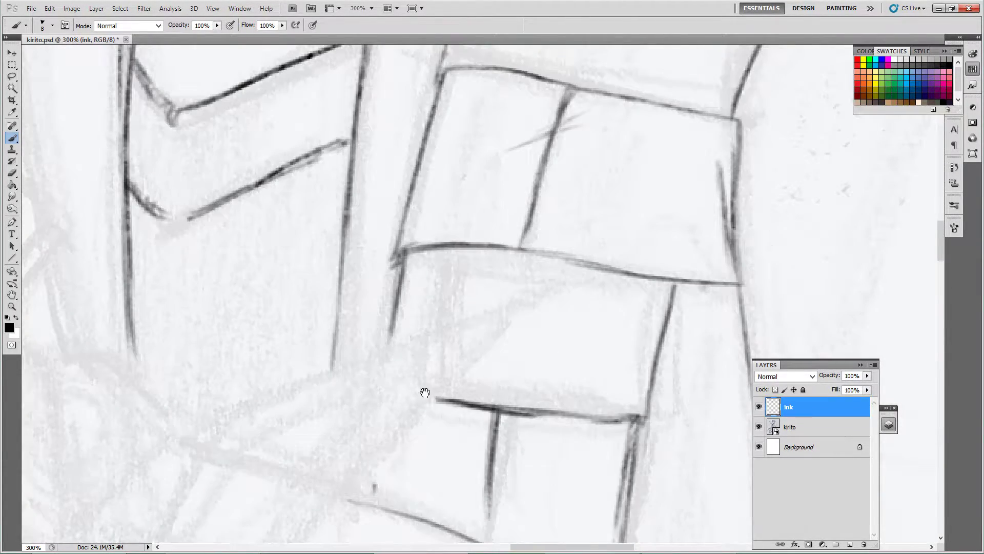
Ink the left shoulder line, the straps below the left collar flap and the top of the diamond-shaped buckle
left_click_drag(424, 391, 586, 169)
left_click_drag(431, 371, 310, 275)
mouse_move(331, 402)
left_mouse_down()
mouse_move(415, 349)
mouse_move(509, 186)
mouse_move(493, 154)
left_mouse_up()
left_click_drag(464, 144, 461, 328)
mouse_move(501, 473)
left_mouse_down()
mouse_move(524, 291)
mouse_move(461, 479)
left_mouse_up()
left_click_drag(483, 323, 456, 501)
left_click_drag(346, 281, 362, 513)
left_click_drag(362, 457, 493, 333)
mouse_move(367, 266)
left_mouse_down()
mouse_move(432, 214)
mouse_move(498, 271)
left_mouse_up()
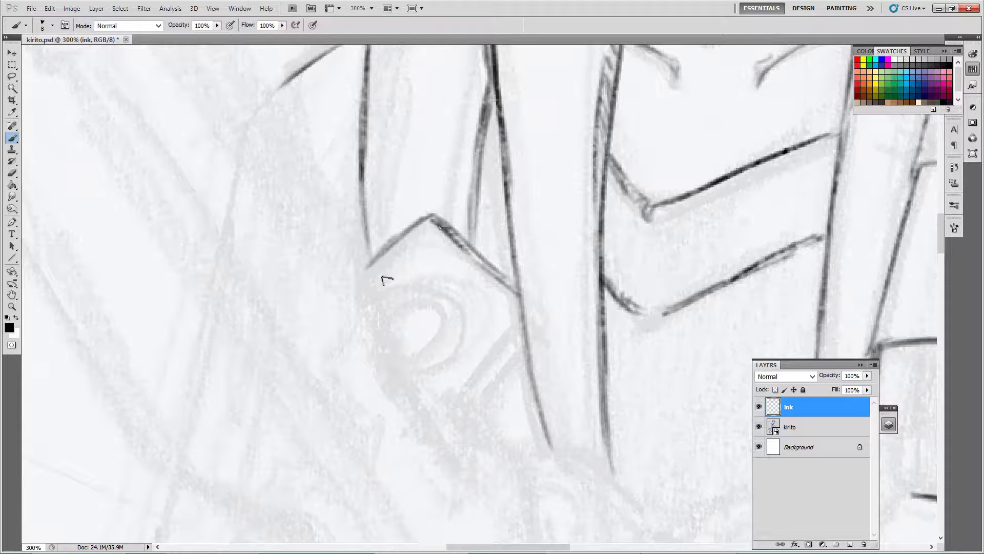
Ink the concentric rings inside the diamond-shaped buckle and its lower right edge
mouse_move(383, 276)
left_mouse_down()
mouse_move(424, 257)
mouse_move(427, 354)
left_mouse_up()
left_click_drag(425, 270, 446, 325)
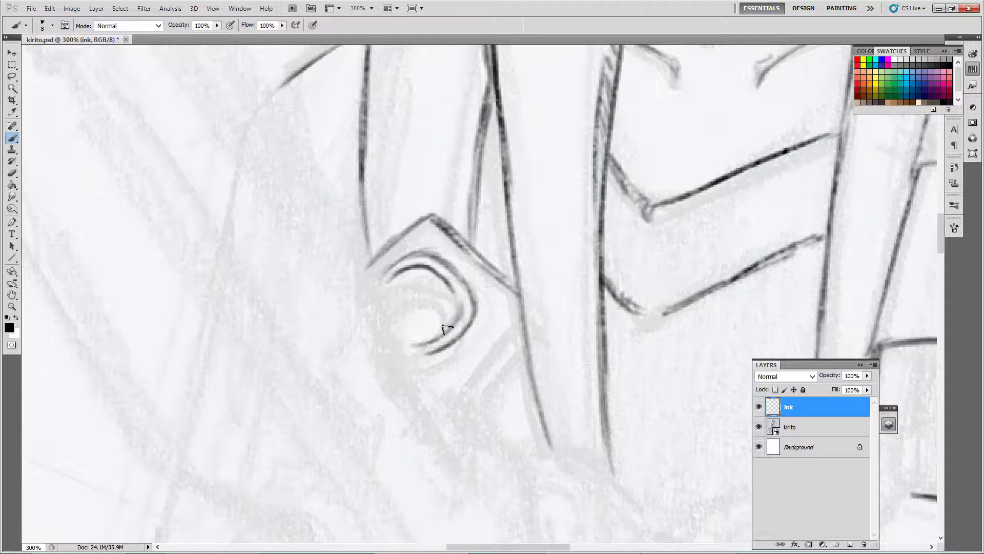
left_click_drag(380, 277, 403, 270)
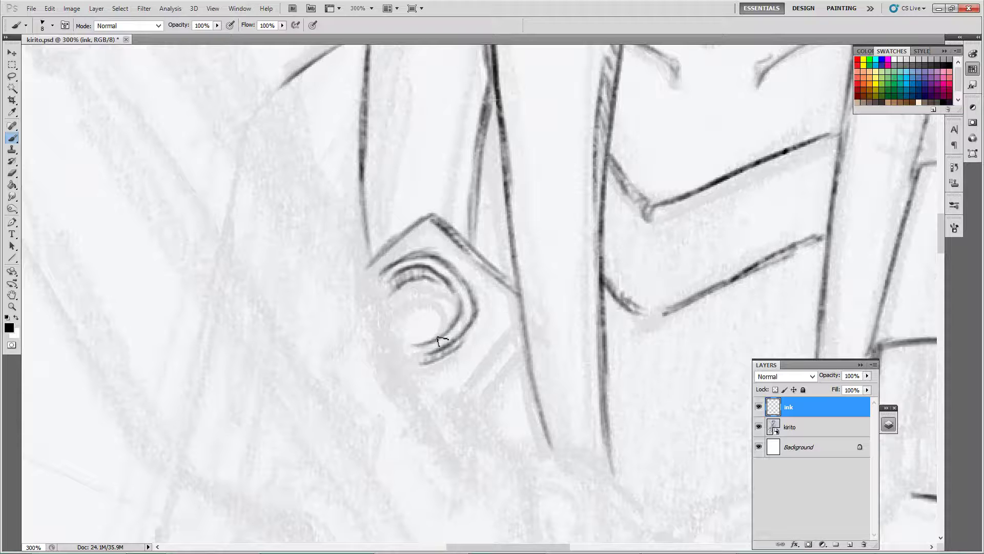
left_click_drag(519, 340, 474, 406)
Shade the buckle's lower edge and thicken the strap line beside the buckle
left_click_drag(429, 483, 470, 339)
left_click_drag(548, 348, 503, 320)
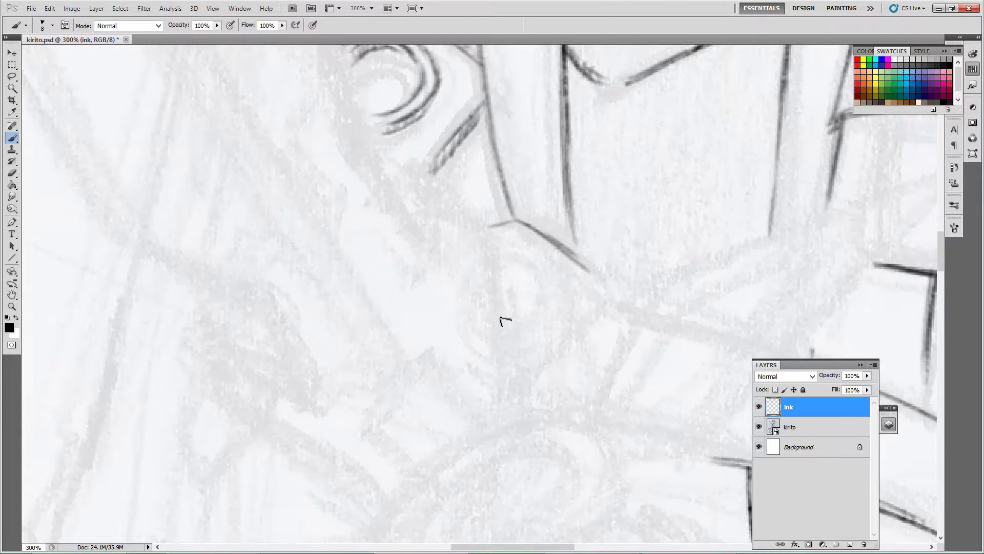
mouse_move(429, 311)
left_mouse_down()
mouse_move(440, 433)
mouse_move(451, 451)
left_mouse_up()
left_click_drag(447, 134, 467, 285)
left_click_drag(474, 367, 508, 499)
left_click_drag(482, 402, 425, 460)
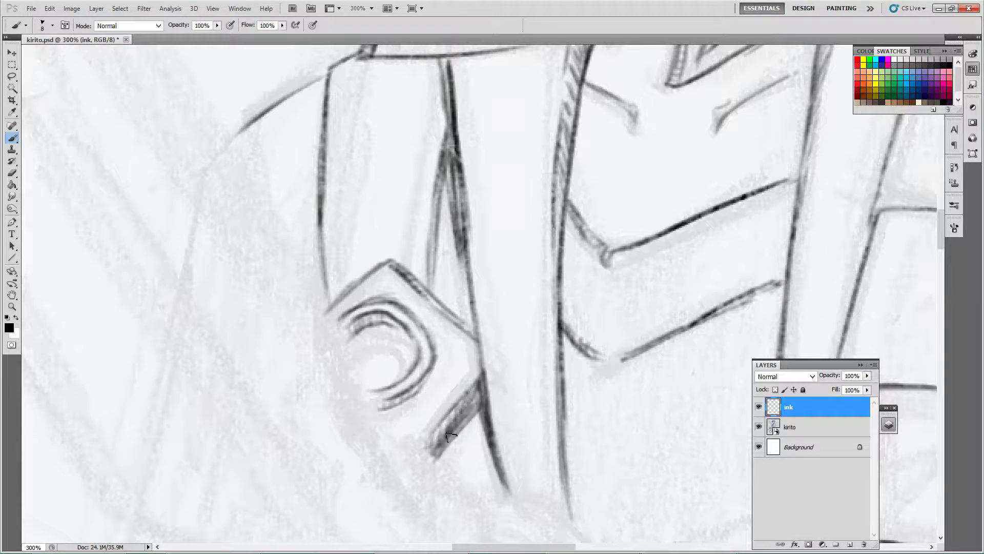
Ink the two long diagonal edges of the coat border running down past the left end of the belt
left_click_drag(435, 102, 462, 410)
mouse_move(436, 312)
left_mouse_down()
mouse_move(641, 285)
mouse_move(666, 272)
left_mouse_up()
left_click_drag(485, 84, 603, 340)
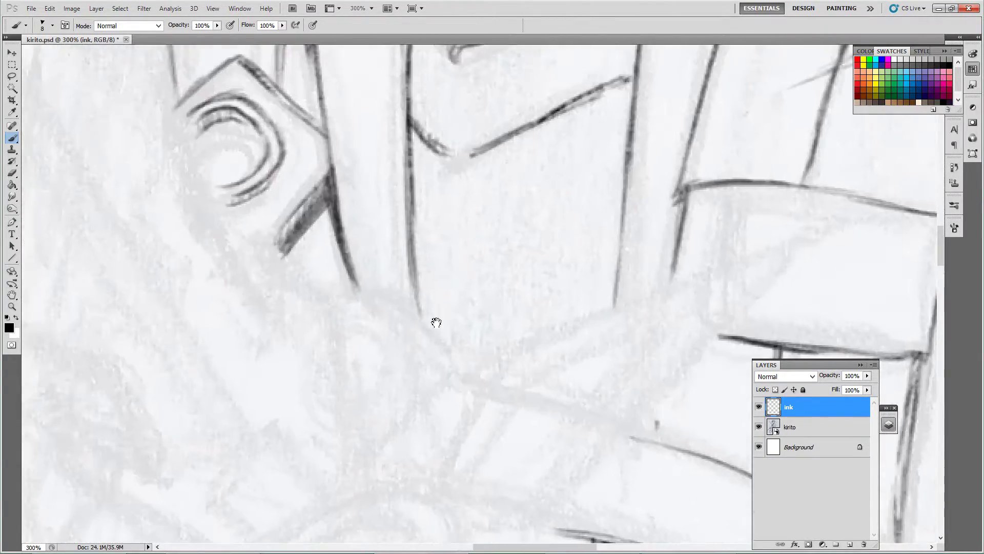
left_click_drag(435, 323, 435, 314)
mouse_move(317, 464)
left_mouse_down()
mouse_move(352, 400)
mouse_move(635, 94)
mouse_move(361, 472)
left_mouse_up()
left_click_drag(590, 92, 359, 415)
scroll(347, 431, "down", 3)
scroll(303, 369, "right", 3)
scroll(334, 322, "up", 2)
Ink the belt's upper edge and the rectangular centre buckle with a rivet in each corner
mouse_move(273, 305)
left_mouse_down()
mouse_move(361, 332)
mouse_move(670, 320)
left_mouse_up()
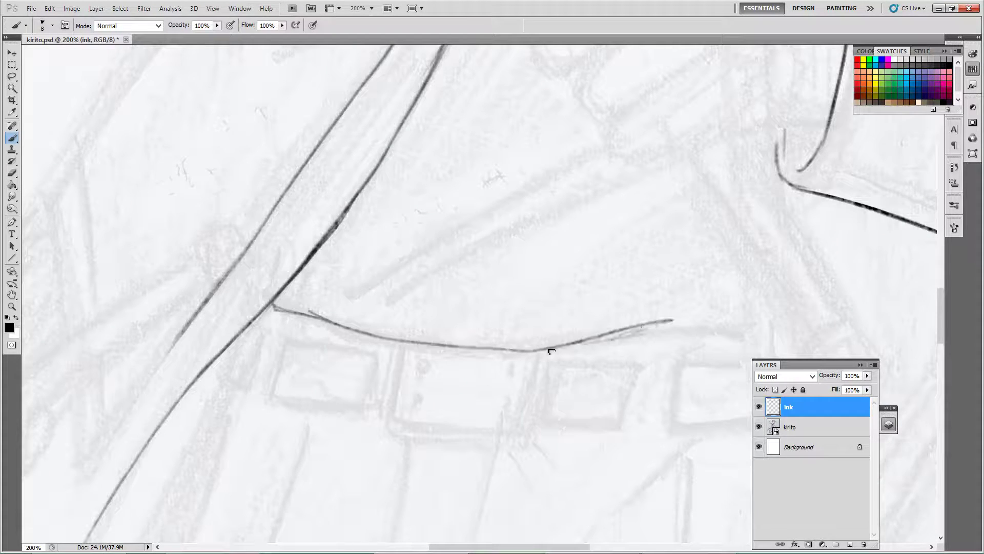
left_click_drag(549, 347, 760, 340)
scroll(448, 303, "right", 5)
scroll(448, 303, "left", 7)
scroll(448, 303, "down", 2)
left_click_drag(508, 328, 515, 283)
left_click_drag(539, 351, 622, 358)
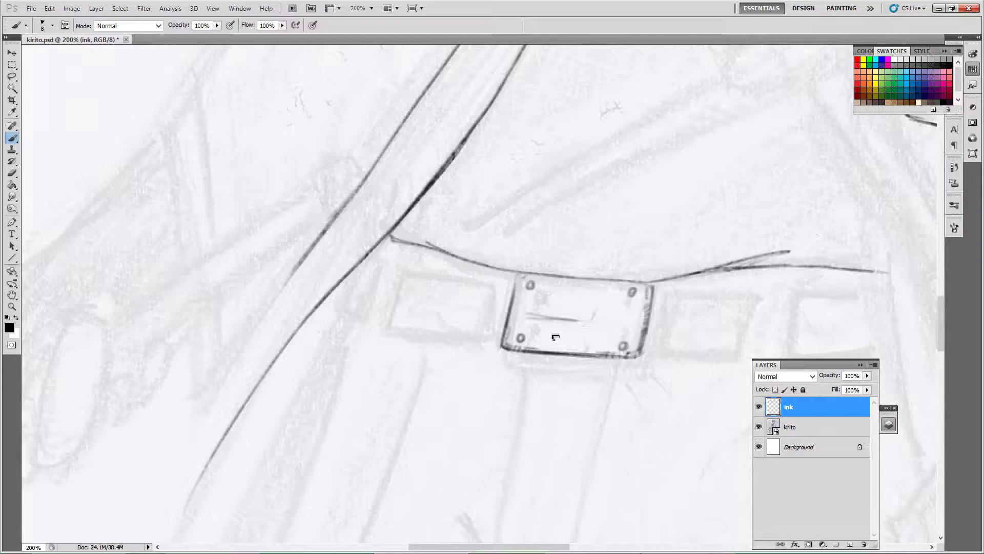
Ink the rectangular belt plates on both sides of the centre buckle
mouse_move(401, 290)
left_mouse_down()
mouse_move(488, 282)
mouse_move(403, 264)
left_mouse_up()
scroll(527, 286, "right", 5)
scroll(528, 286, "down", 1)
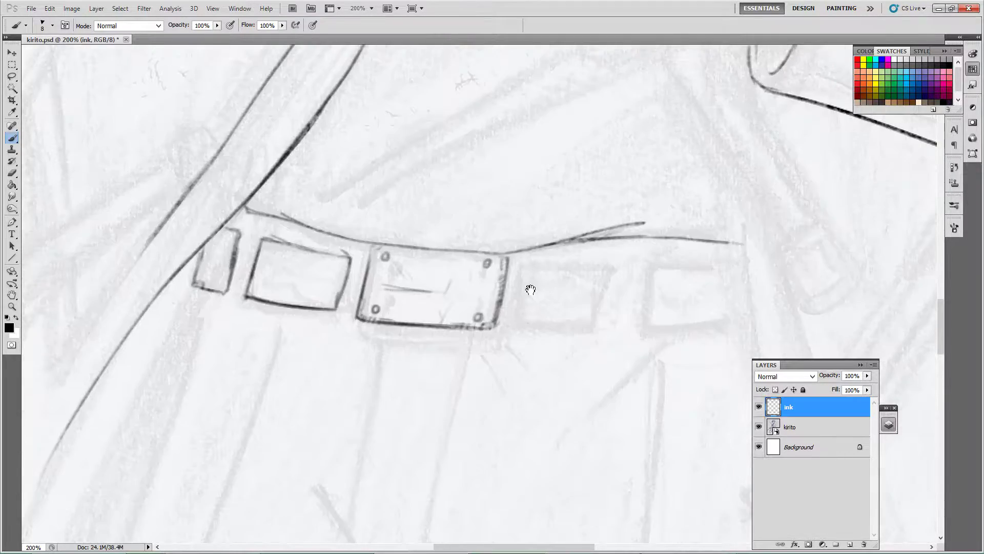
mouse_move(527, 286)
left_mouse_down()
mouse_move(619, 329)
mouse_move(743, 325)
left_mouse_up()
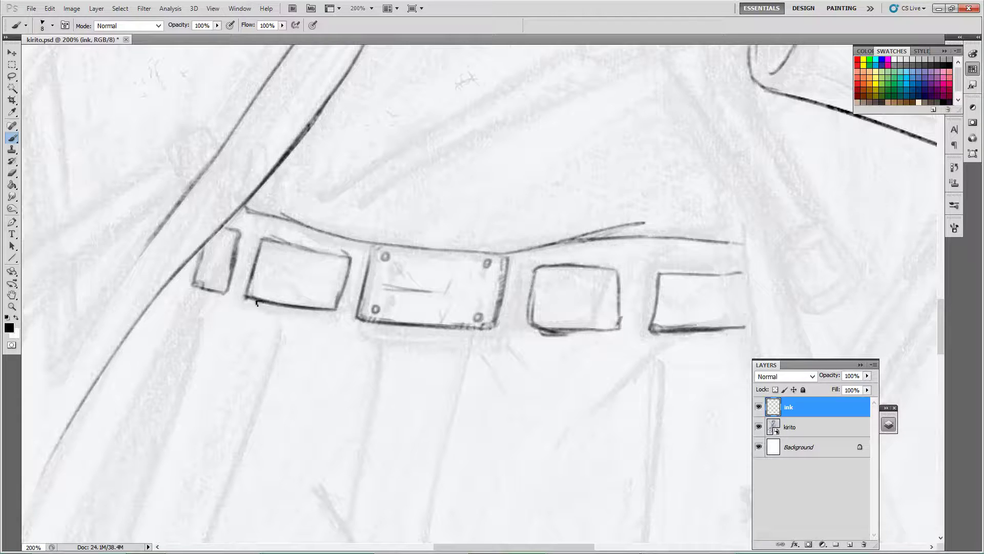
Ink the trouser lines hanging from the belt and the crossing creases at the crotch
left_click_drag(206, 362, 242, 292)
left_click_drag(277, 148, 48, 428)
left_click_drag(154, 462, 569, 82)
left_click_drag(564, 182, 525, 385)
mouse_move(657, 186)
left_mouse_down()
mouse_move(629, 264)
mouse_move(600, 451)
left_mouse_up()
mouse_move(506, 348)
left_mouse_down()
mouse_move(290, 174)
mouse_move(359, 271)
left_mouse_up()
left_click_drag(446, 405, 372, 278)
left_click_drag(328, 228, 392, 336)
Ink the outline of the strap hanging diagonally below the right forearm, with its hatched end
scroll(404, 281, "up", 4)
scroll(404, 282, "right", 8)
left_click_drag(521, 72, 290, 395)
left_click_drag(318, 491, 576, 87)
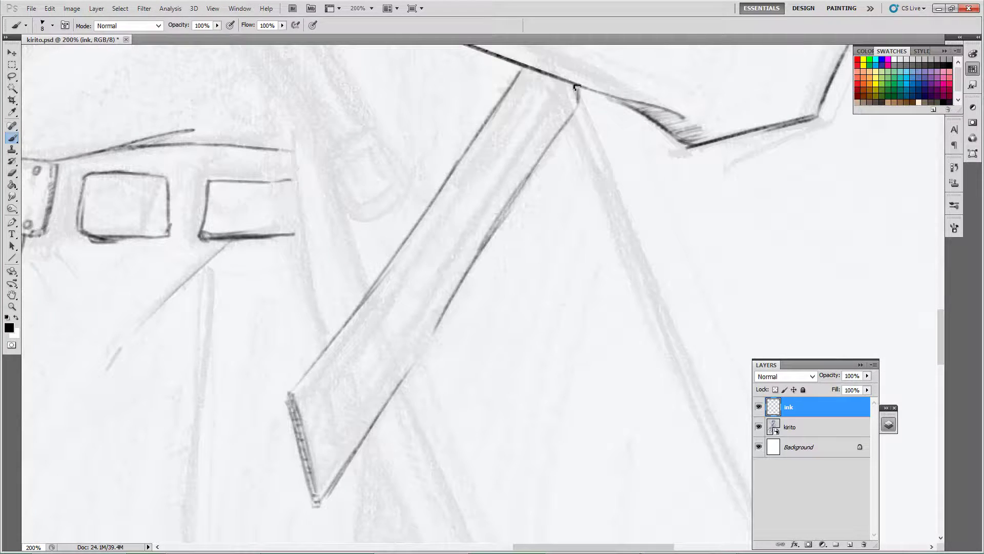
Ink the inner border lines and the end panel of the hanging diagonal strap
left_click_drag(318, 446, 354, 353)
left_click_drag(308, 390, 333, 484)
scroll(318, 297, "up", 3)
scroll(318, 297, "right", 5)
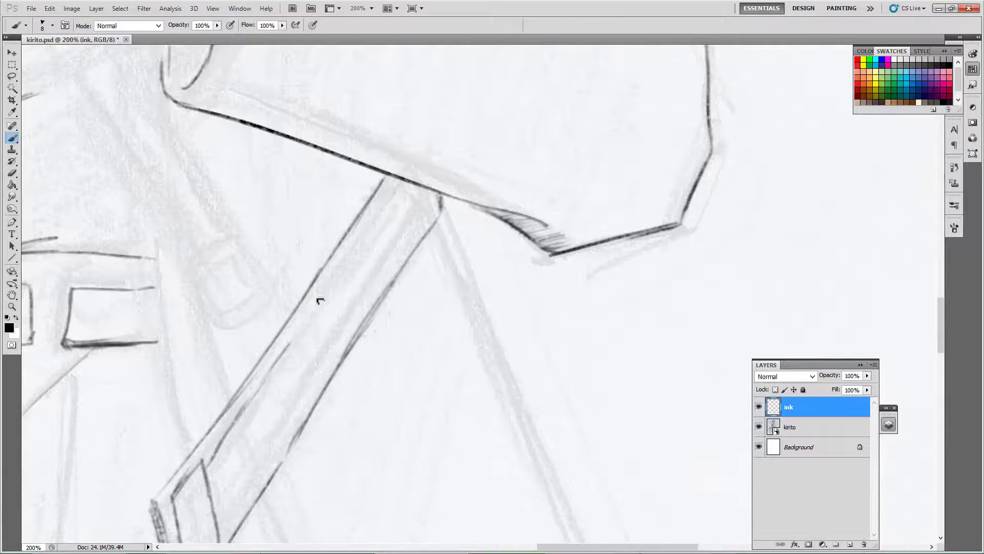
left_click_drag(402, 184, 295, 333)
left_click_drag(225, 538, 385, 292)
Ink the torso folds above the belt and the inner edge of the left leg down to the knee
scroll(334, 375, "down", 10)
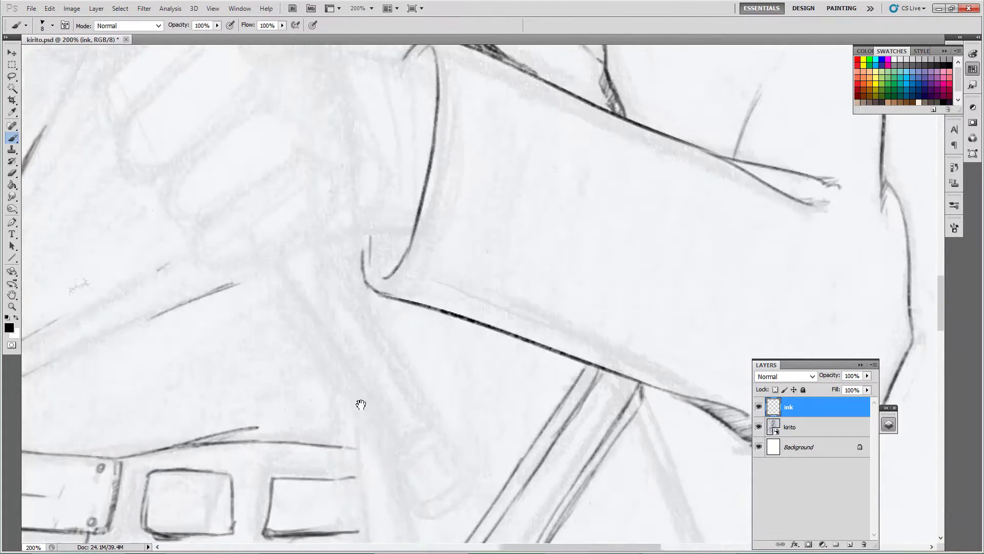
scroll(352, 271, "down", 3)
scroll(468, 172, "up", 2)
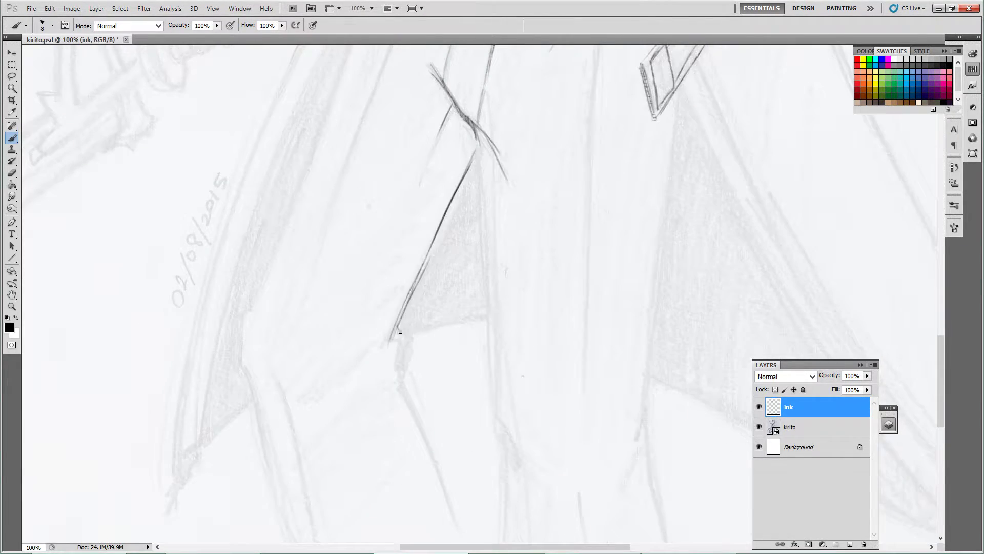
scroll(399, 353, "down", 3)
scroll(424, 145, "up", 7)
scroll(424, 145, "left", 1)
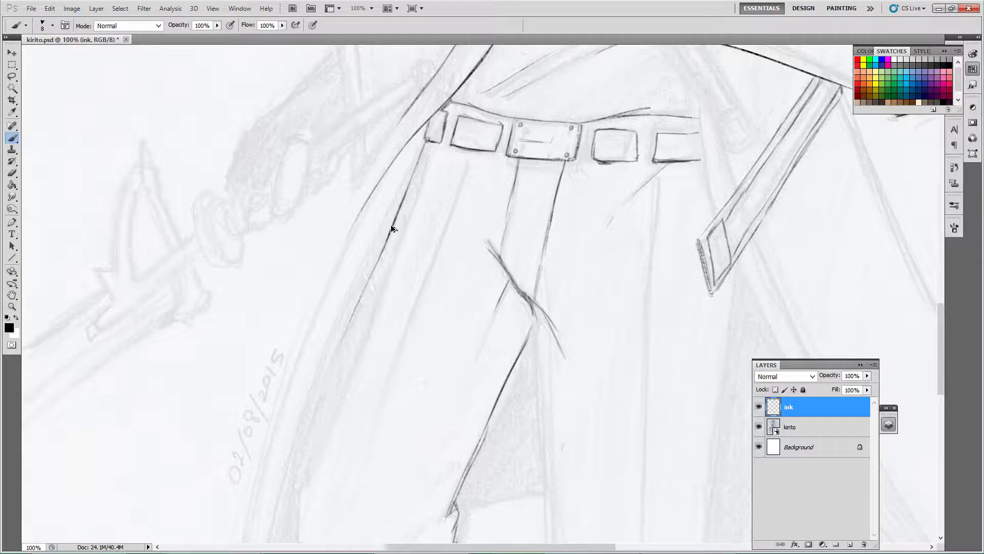
Ink the outer edge of the left leg down to the shin and hatch the shadow at the knee
left_click_drag(392, 229, 300, 490)
scroll(300, 490, "down", 5)
left_click_drag(293, 267, 284, 324)
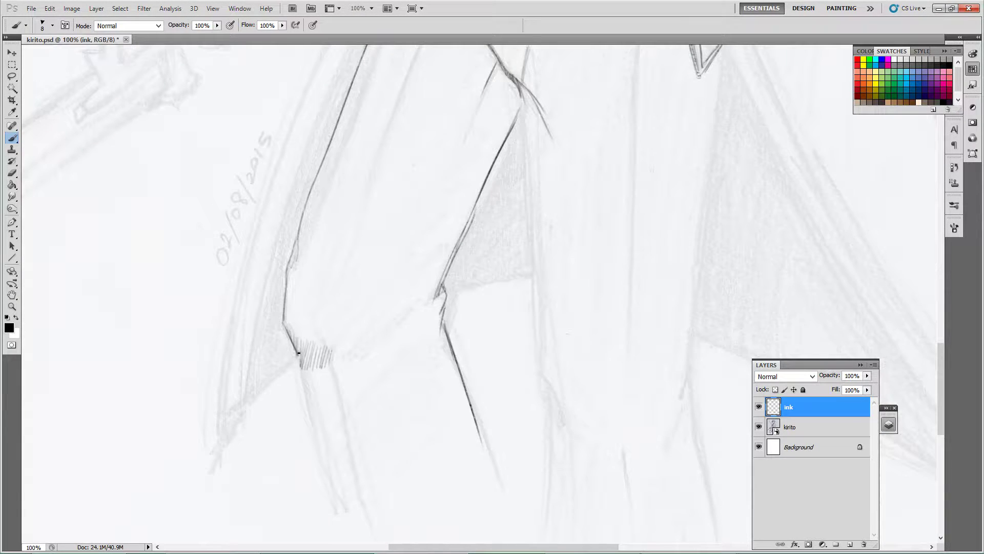
scroll(332, 362, "down", 4)
Ink the inner edge of the right leg down past the knee and hatch the knee creases
scroll(434, 323, "up", 6)
scroll(434, 323, "left", 2)
left_click_drag(430, 191, 433, 323)
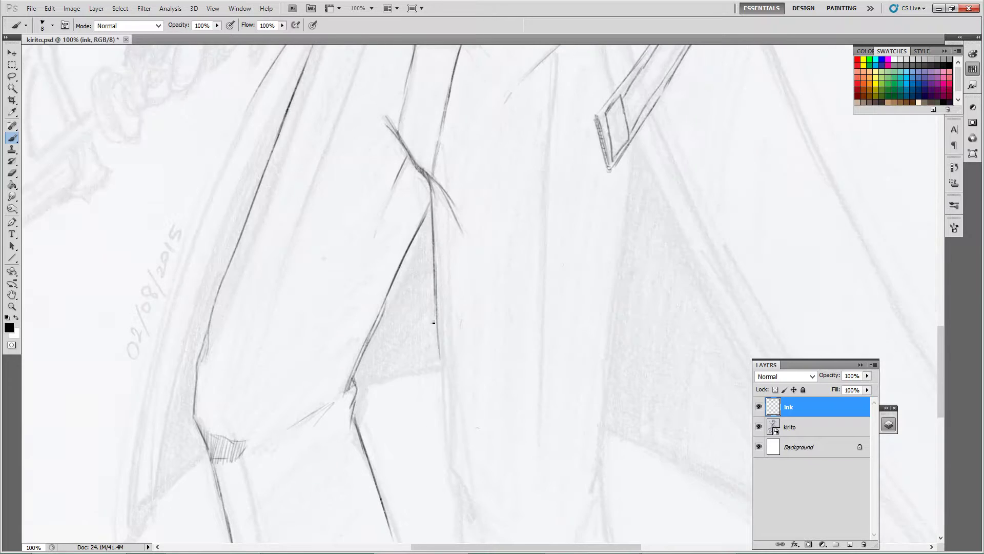
scroll(492, 477, "down", 4)
scroll(492, 477, "right", 1)
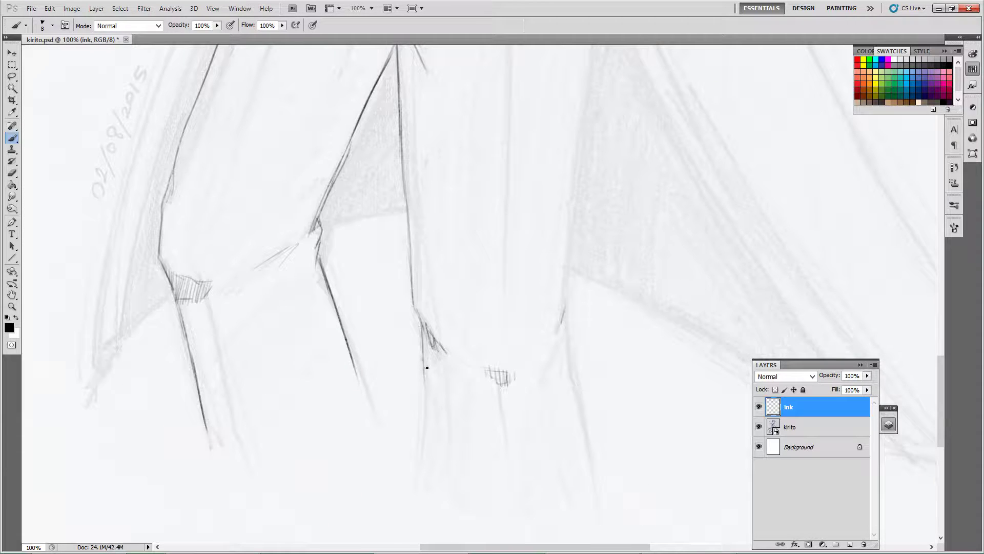
Ink the outer edge of the outstretched arm, its sleeve creases and the folded cuff lines down toward the hand
scroll(452, 327, "up", 15)
scroll(452, 327, "left", 2)
left_click_drag(425, 230, 391, 344)
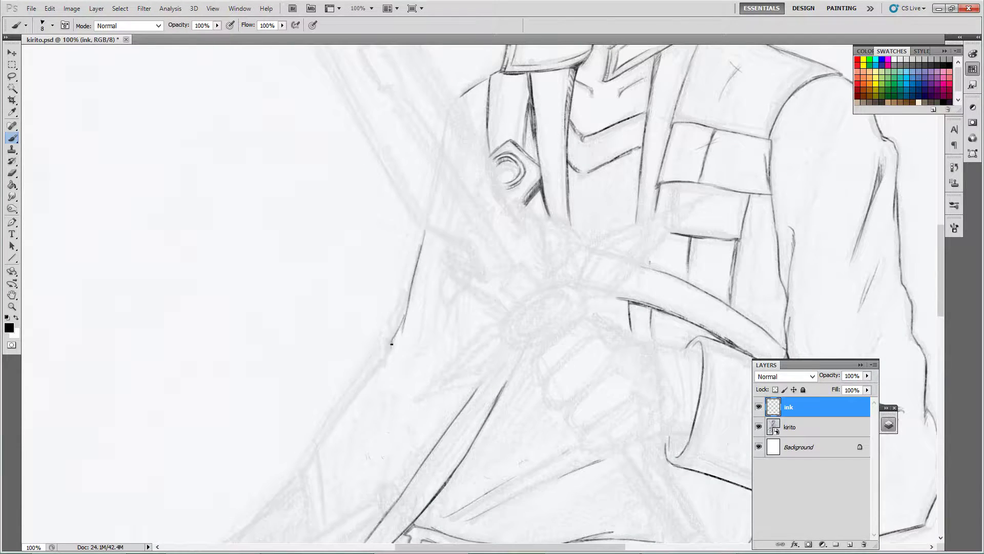
key("ctrl+plus")
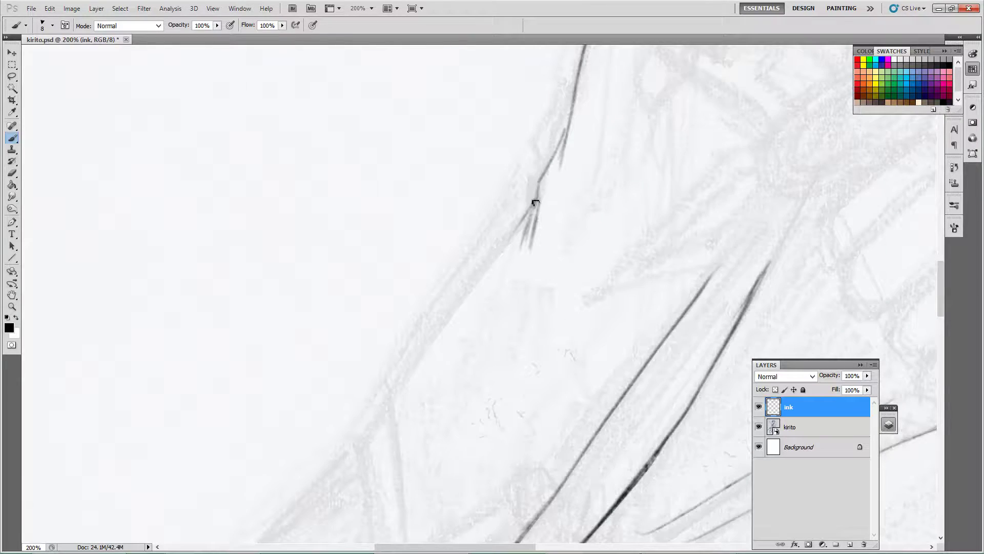
scroll(384, 269, "down", 4)
left_click_drag(360, 401, 362, 275)
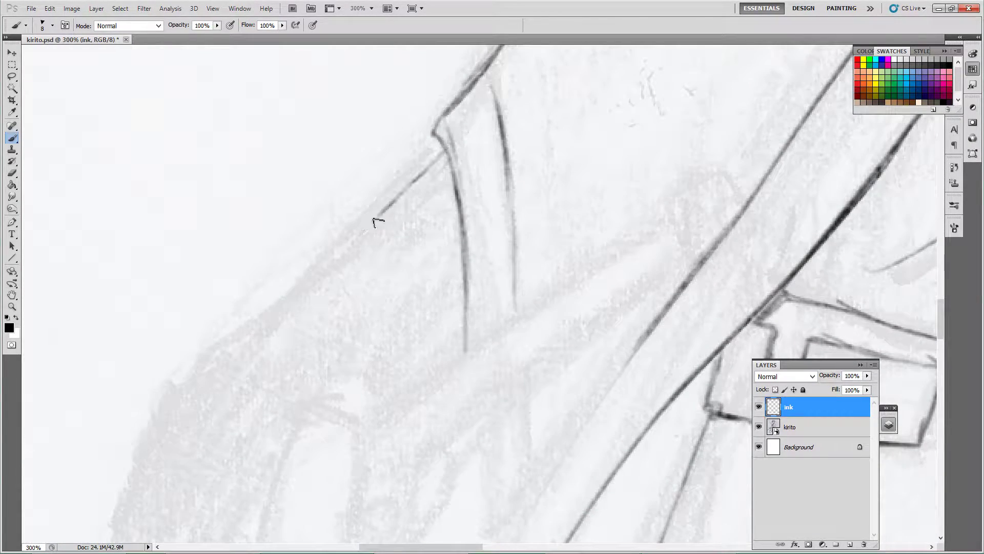
left_click_drag(401, 272, 213, 362)
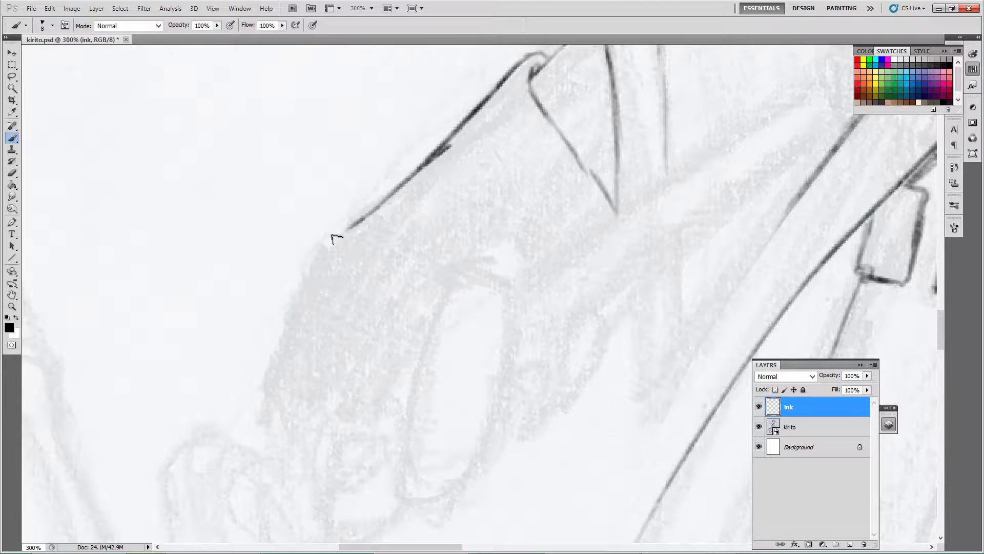
mouse_move(334, 235)
left_mouse_down()
mouse_move(419, 290)
mouse_move(472, 410)
mouse_move(444, 309)
left_mouse_up()
mouse_move(538, 201)
left_mouse_down()
mouse_move(440, 275)
mouse_move(464, 391)
mouse_move(454, 290)
mouse_move(576, 352)
mouse_move(436, 325)
mouse_move(622, 197)
mouse_move(644, 308)
mouse_move(634, 318)
left_mouse_up()
Ink the outer and inner oval rings at the centre of the sword guard and hatch the curved highlights inside
key("r")
key("ctrl+z")
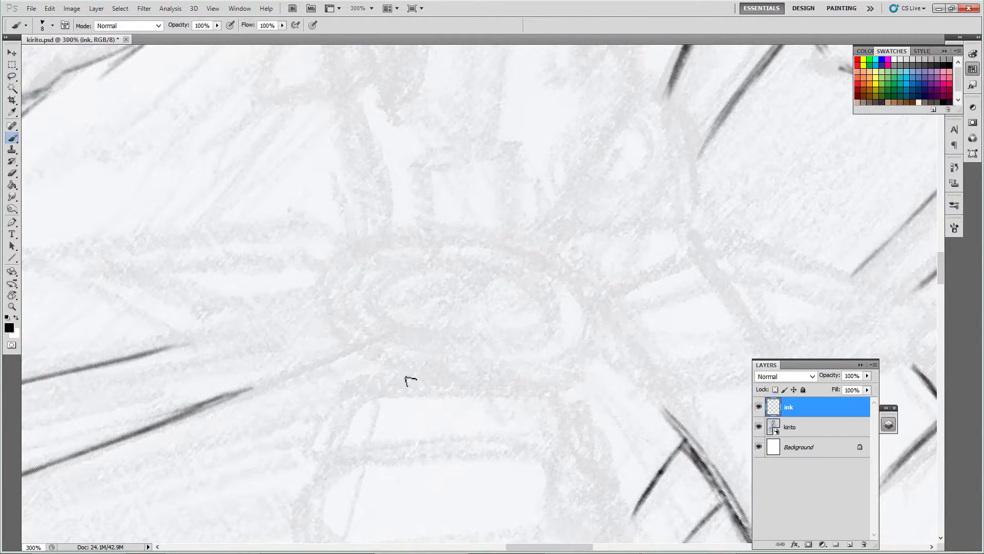
mouse_move(361, 364)
left_mouse_down()
mouse_move(332, 274)
mouse_move(351, 261)
mouse_move(489, 242)
mouse_move(366, 377)
mouse_move(590, 333)
left_mouse_up()
left_click_drag(377, 275, 558, 312)
left_click_drag(349, 329, 507, 359)
left_click_drag(556, 333, 531, 357)
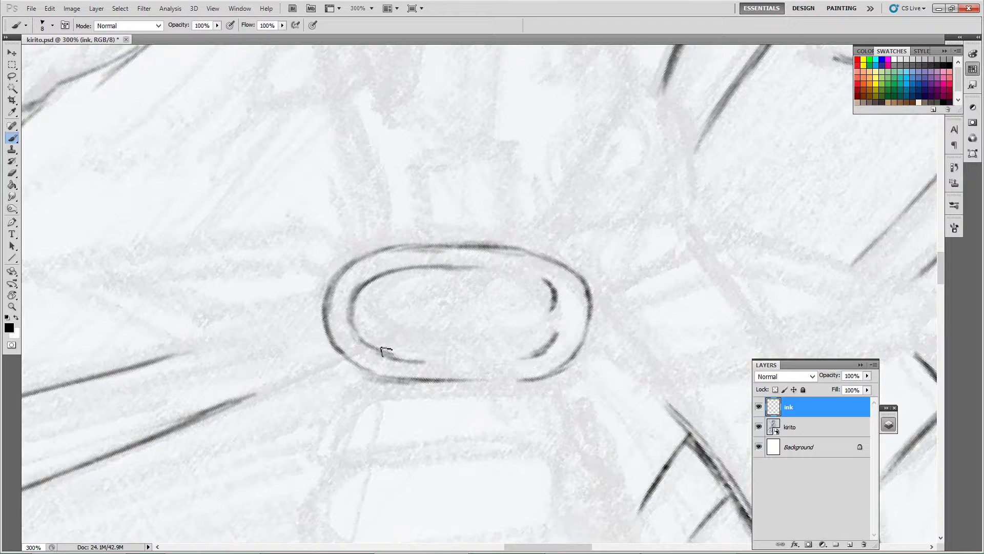
left_click_drag(560, 292, 386, 272)
left_click_drag(143, 341, 171, 359)
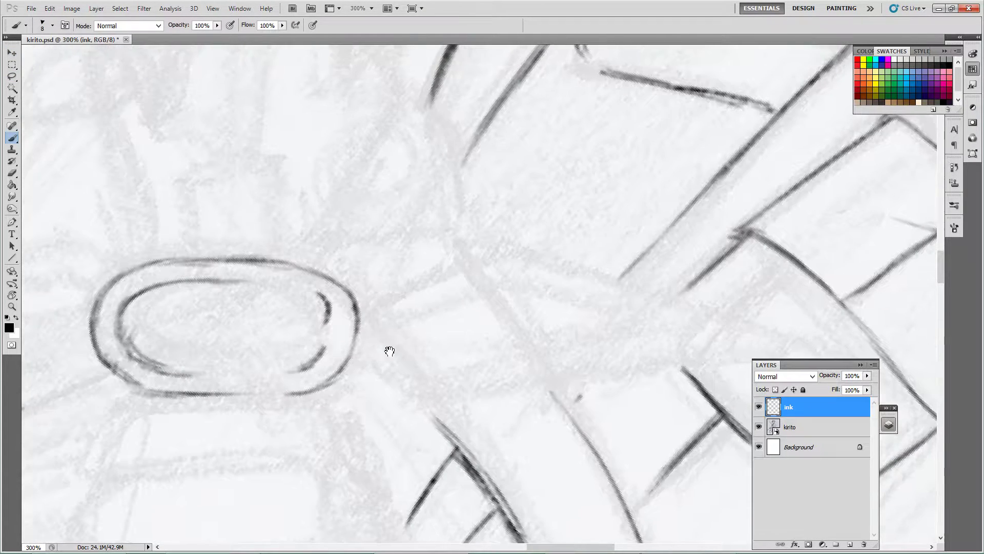
left_click_drag(389, 347, 409, 406)
left_click_drag(343, 405, 306, 430)
left_click_drag(332, 462, 118, 415)
Ink the double outline of the pointed guard wing on the right of the oval
left_click_drag(170, 318, 245, 281)
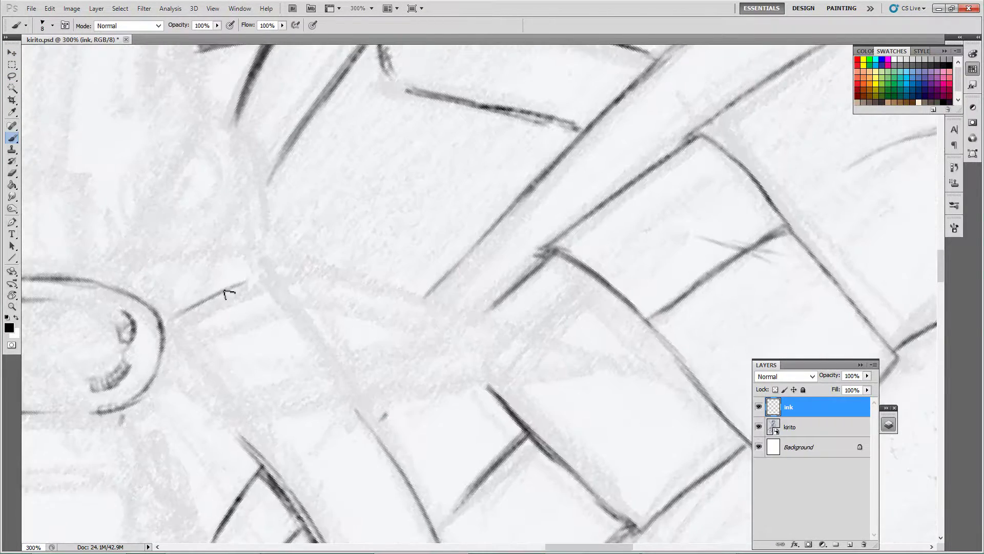
left_click_drag(312, 270, 601, 361)
mouse_move(170, 379)
left_mouse_down()
mouse_move(292, 413)
mouse_move(593, 362)
mouse_move(250, 410)
mouse_move(249, 423)
left_mouse_up()
mouse_move(163, 358)
left_mouse_down()
mouse_move(461, 353)
mouse_move(518, 364)
mouse_move(420, 385)
left_mouse_up()
mouse_move(172, 369)
left_mouse_down()
mouse_move(315, 403)
mouse_move(543, 368)
left_mouse_up()
left_click_drag(169, 349, 282, 302)
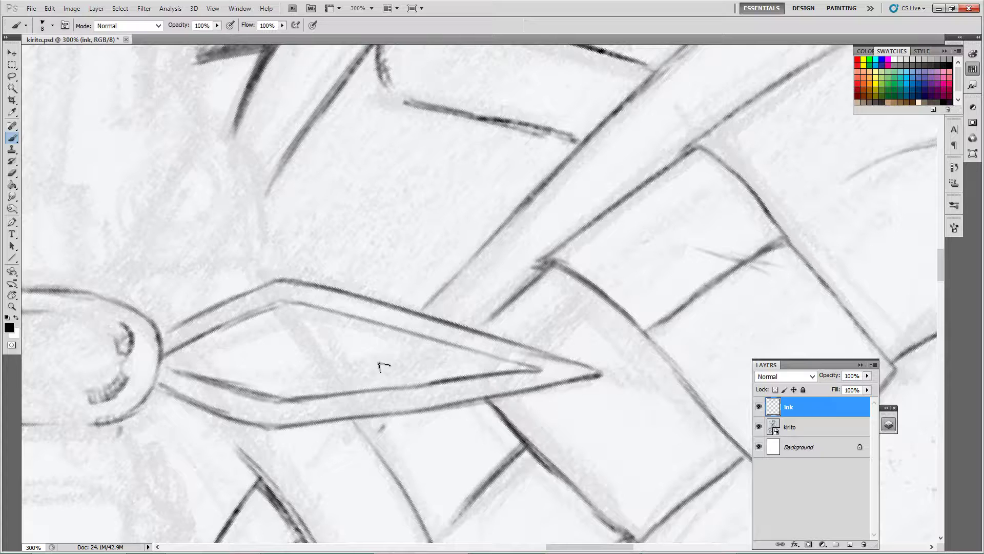
left_click_drag(164, 388, 477, 405)
Ink the outer and inner outlines of the pointed guard wing on the left of the oval
scroll(501, 329, "left", 10)
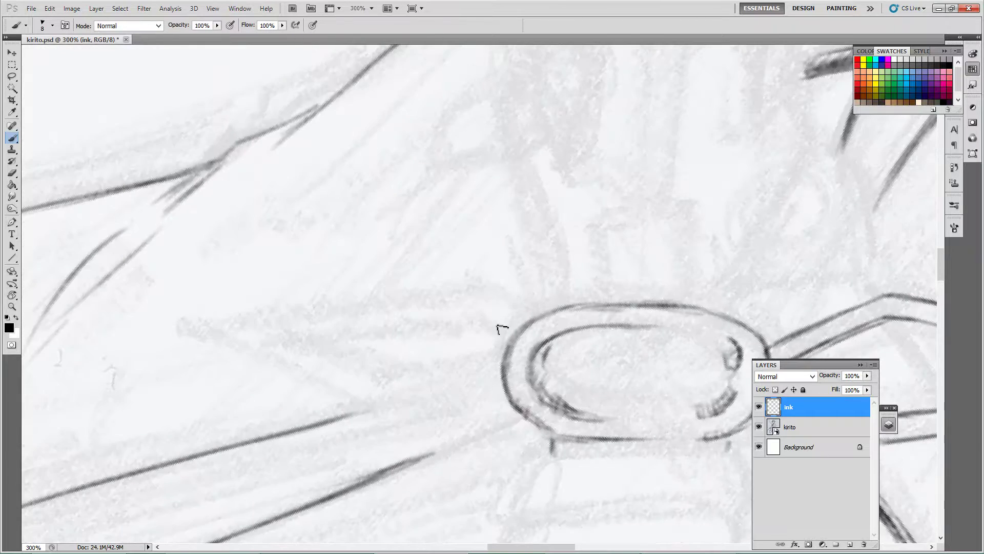
left_click_drag(501, 330, 487, 333)
mouse_move(496, 340)
left_mouse_down()
mouse_move(433, 306)
mouse_move(150, 338)
mouse_move(446, 413)
mouse_move(496, 400)
left_mouse_up()
scroll(496, 400, "right", 5)
scroll(495, 400, "down", 2)
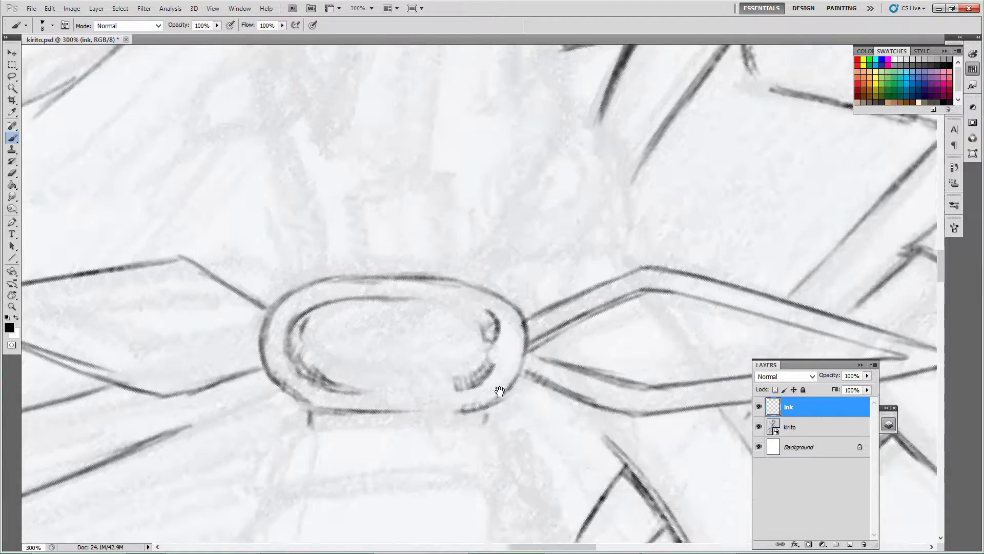
scroll(402, 345, "left", 8)
scroll(402, 345, "up", 2)
mouse_move(290, 366)
left_mouse_down()
mouse_move(515, 332)
mouse_move(603, 386)
left_mouse_up()
left_click_drag(300, 365, 415, 402)
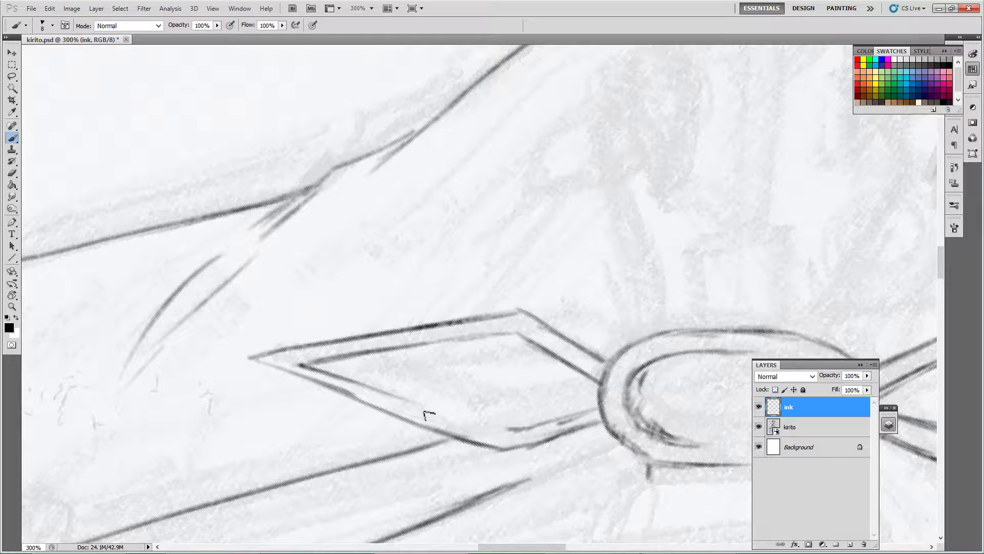
Ink the two curved prongs above the guard oval and the small collar block between them
mouse_move(535, 383)
left_mouse_down()
mouse_move(321, 401)
mouse_move(250, 296)
left_mouse_up()
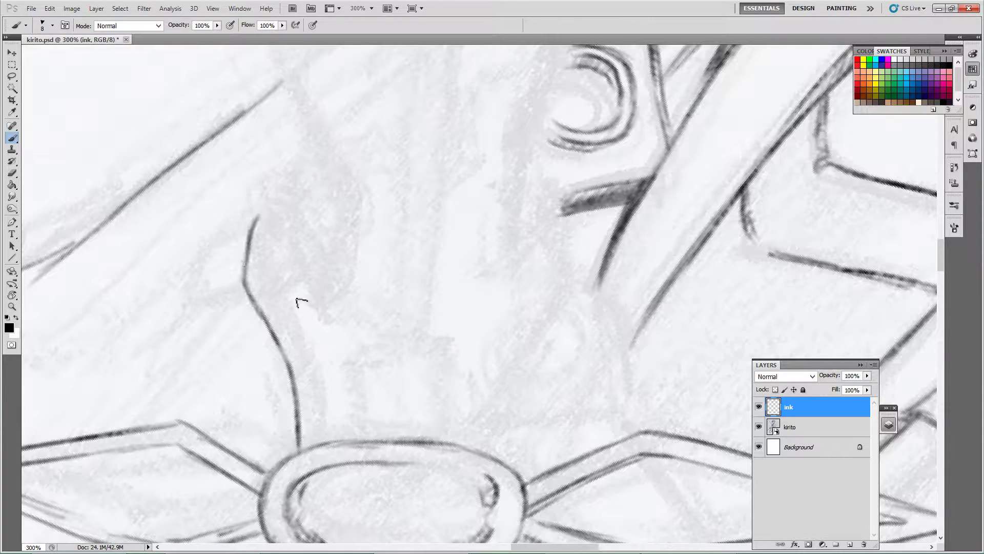
mouse_move(294, 183)
left_mouse_down()
mouse_move(291, 238)
mouse_move(333, 292)
mouse_move(348, 187)
left_mouse_up()
mouse_move(497, 199)
left_mouse_down()
mouse_move(501, 308)
mouse_move(558, 207)
mouse_move(547, 336)
mouse_move(493, 454)
left_mouse_up()
mouse_move(246, 268)
left_mouse_down()
mouse_move(248, 314)
mouse_move(287, 359)
mouse_move(305, 448)
left_mouse_up()
left_click_drag(491, 454, 554, 202)
left_click_drag(297, 176, 270, 279)
mouse_move(358, 360)
left_mouse_down()
mouse_move(346, 441)
mouse_move(447, 440)
left_mouse_up()
left_click_drag(462, 408, 454, 536)
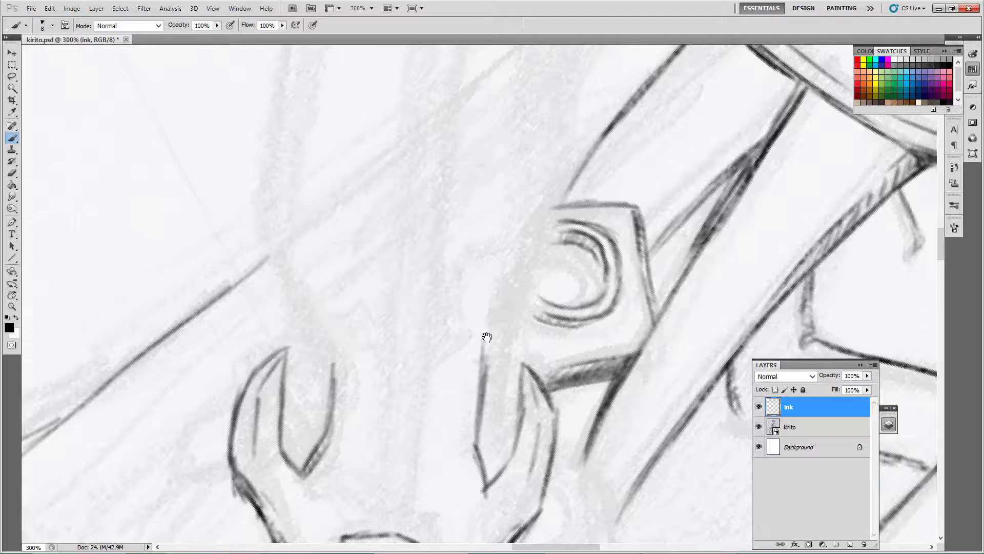
Ink the long straight edges of the sword blade from the prongs up toward the tip
left_click_drag(486, 336, 470, 466)
left_click_drag(517, 311, 526, 417)
scroll(526, 418, "down", 3)
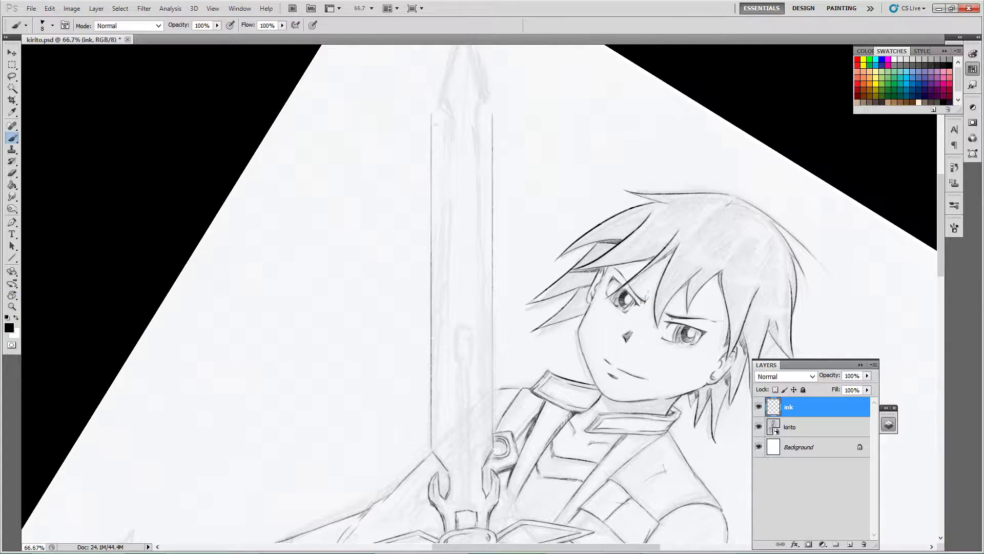
Lasso the left blade edge and rotate it with Free Transform so the blade tapers toward the tip
key("e")
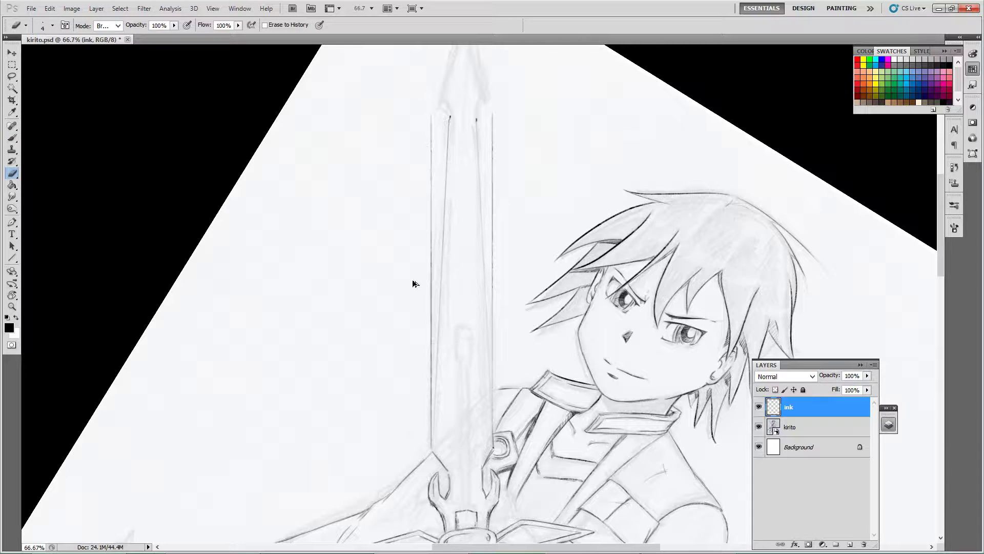
key("l")
left_click_drag(425, 77, 441, 90)
key("ctrl+t")
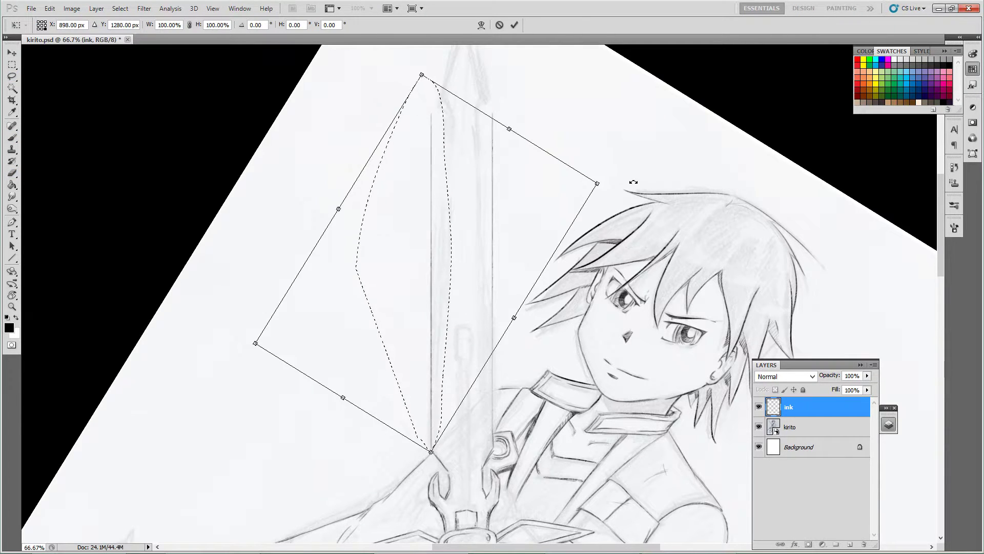
left_click_drag(569, 176, 633, 201)
left_click_drag(400, 266, 448, 279)
left_click_drag(545, 103, 476, 77)
left_click(514, 25)
Ink the arrow-shaped sword tip with its two slanted edges and the notches where it meets the blade
key("ctrl+plus")
key("ctrl+plus")
scroll(405, 354, "up", 3)
mouse_move(457, 146)
left_mouse_down()
mouse_move(385, 402)
mouse_move(370, 404)
left_mouse_up()
key("b")
left_click_drag(527, 397, 460, 148)
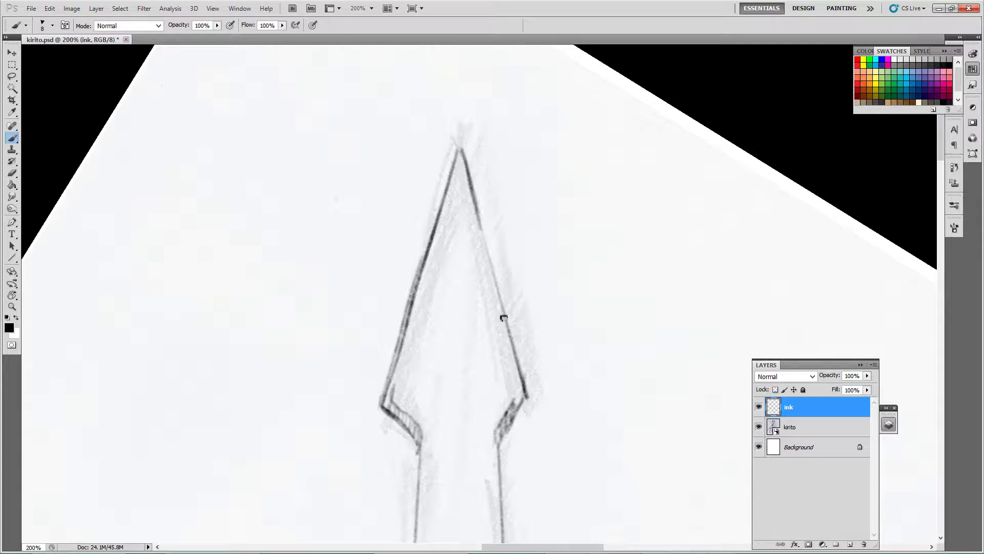
Ink the small rectangular slot on the blade and the two parallel groove lines running down to the guard
left_click_drag(444, 519, 540, 159)
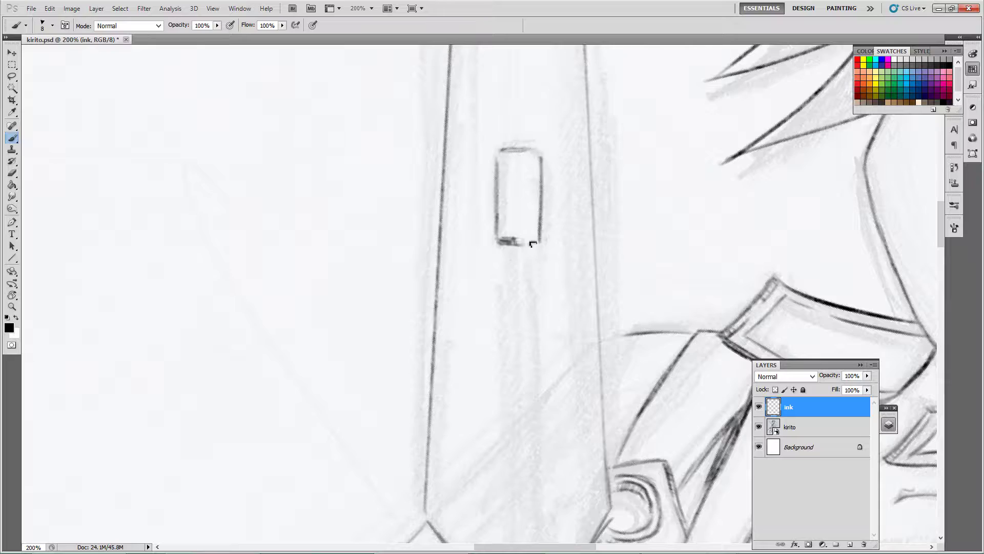
mouse_move(524, 349)
left_mouse_down()
mouse_move(533, 71)
mouse_move(522, 198)
left_mouse_up()
left_click_drag(495, 59, 496, 352)
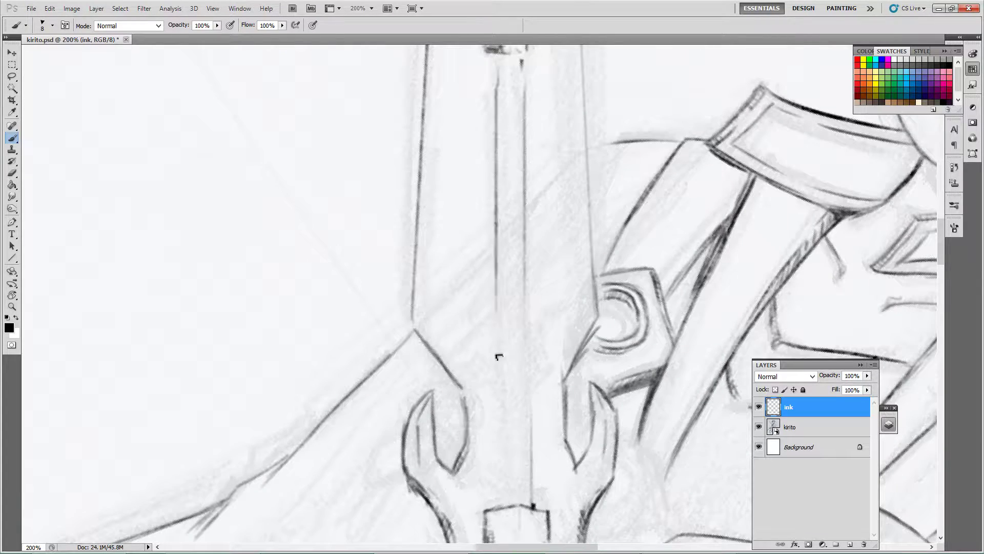
Reset the canvas rotation and hide the kirito sketch layer so only the ink lines show
key("ctrl+minus")
key("ctrl+minus")
key("r")
key("Escape")
left_click(759, 427)
key("ctrl+plus")
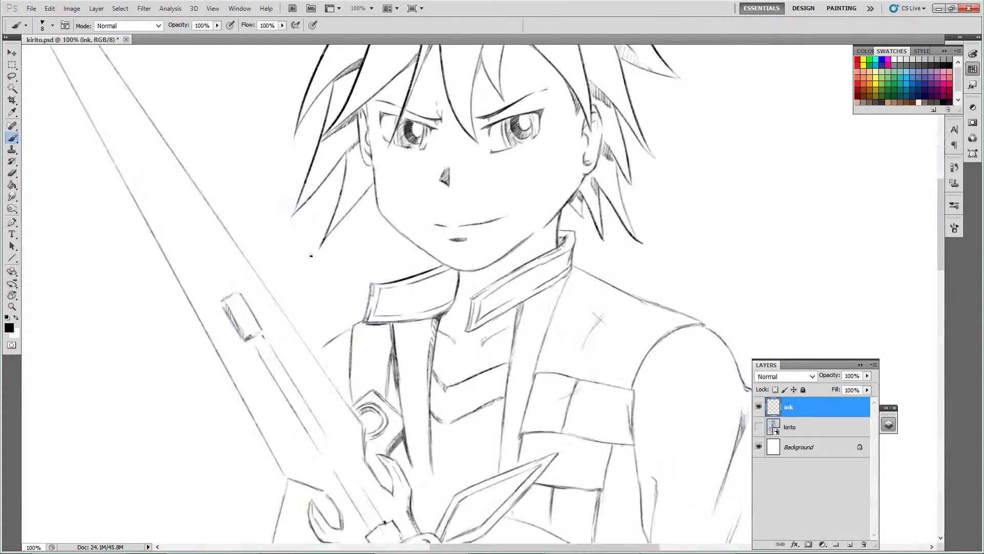
Darken the outlines of the guard prongs, the angled blade base and the lower groove lines
left_click_drag(402, 251, 643, 399)
key("ctrl+plus")
key("ctrl+plus")
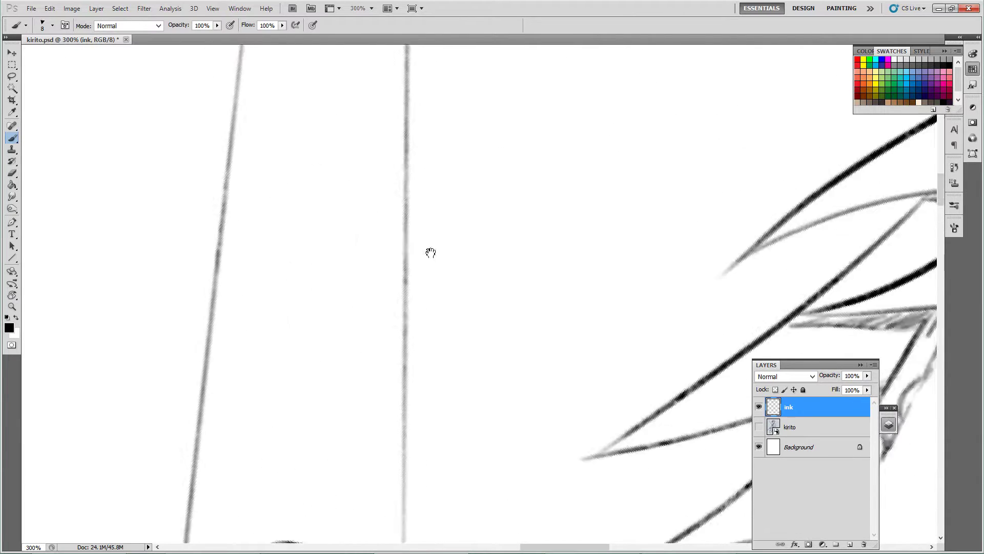
mouse_move(431, 252)
left_mouse_down()
mouse_move(458, 341)
mouse_move(460, 191)
mouse_move(456, 391)
mouse_move(487, 303)
mouse_move(611, 312)
mouse_move(524, 314)
mouse_move(478, 143)
mouse_move(500, 448)
mouse_move(354, 405)
left_mouse_up()
key("b")
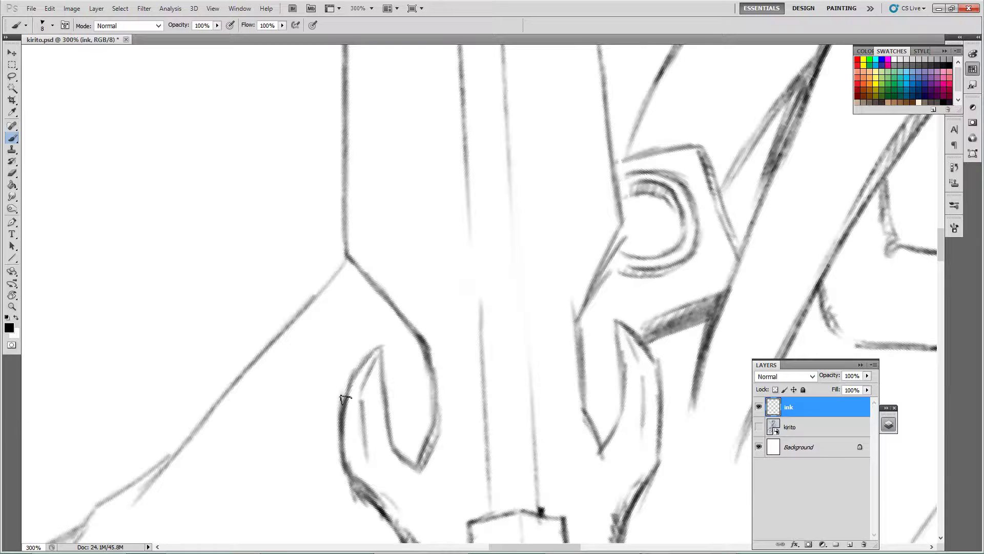
left_click_drag(650, 355, 660, 391)
left_click_drag(578, 325, 623, 226)
left_click_drag(346, 253, 392, 300)
left_click_drag(481, 302, 483, 394)
scroll(476, 459, "down", 2)
left_click_drag(592, 352, 617, 372)
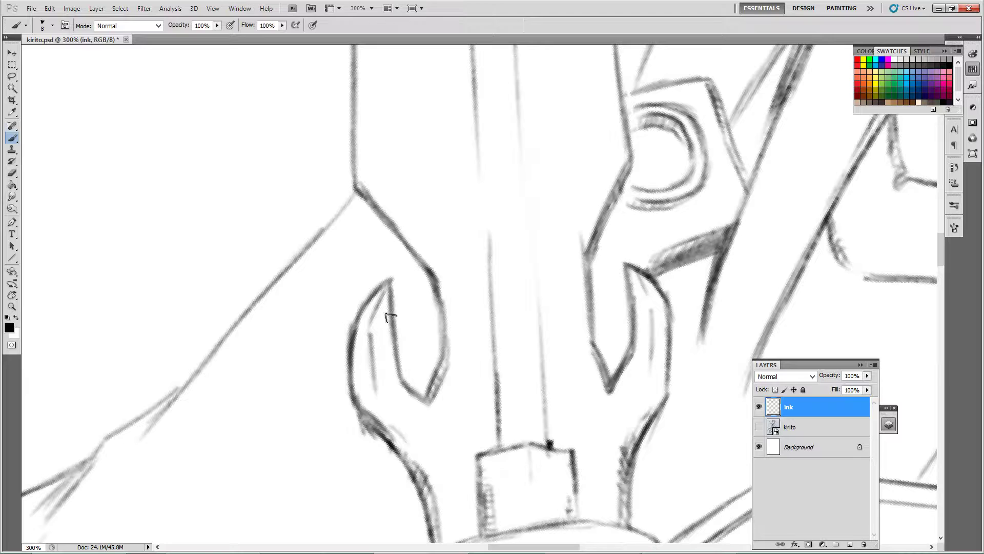
left_click_drag(389, 317, 422, 399)
left_click_drag(436, 283, 425, 403)
left_click_drag(398, 231, 441, 280)
Strengthen and clean up the outline of the guard oval, and show the kirito sketch layer again
scroll(477, 256, "down", 5)
scroll(477, 256, "down", 3)
mouse_move(399, 321)
left_mouse_down()
mouse_move(374, 400)
mouse_move(564, 423)
left_mouse_up()
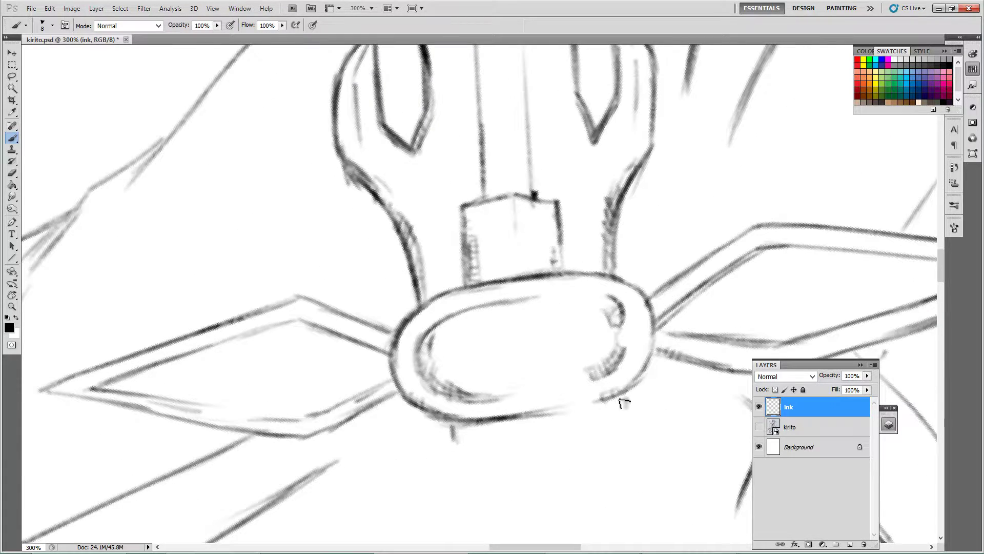
scroll(625, 403, "left", 5)
mouse_move(554, 302)
left_mouse_down()
mouse_move(575, 413)
mouse_move(503, 395)
mouse_move(615, 410)
mouse_move(561, 412)
left_mouse_up()
key("e")
key("b")
key("e")
key("b")
mouse_move(549, 413)
left_mouse_down()
mouse_move(622, 410)
mouse_move(415, 334)
mouse_move(470, 341)
left_mouse_up()
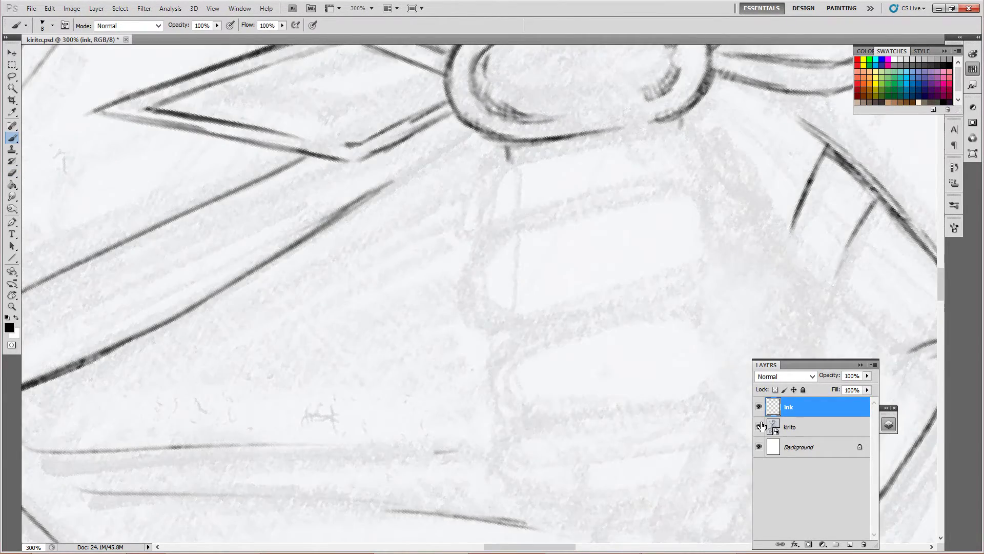
Ink the separating lines and left contours of the upper fingers gripping the handle below the guard
left_click_drag(318, 247, 477, 214)
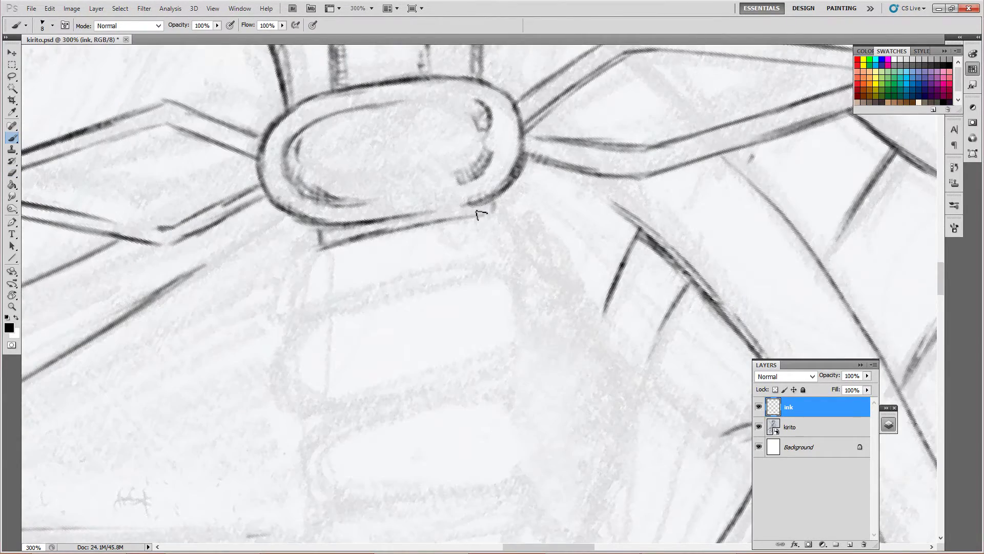
left_click_drag(308, 313, 512, 277)
mouse_move(302, 318)
left_mouse_down()
mouse_move(318, 377)
mouse_move(520, 354)
left_mouse_up()
left_click_drag(359, 389, 487, 446)
left_click_drag(498, 450, 473, 312)
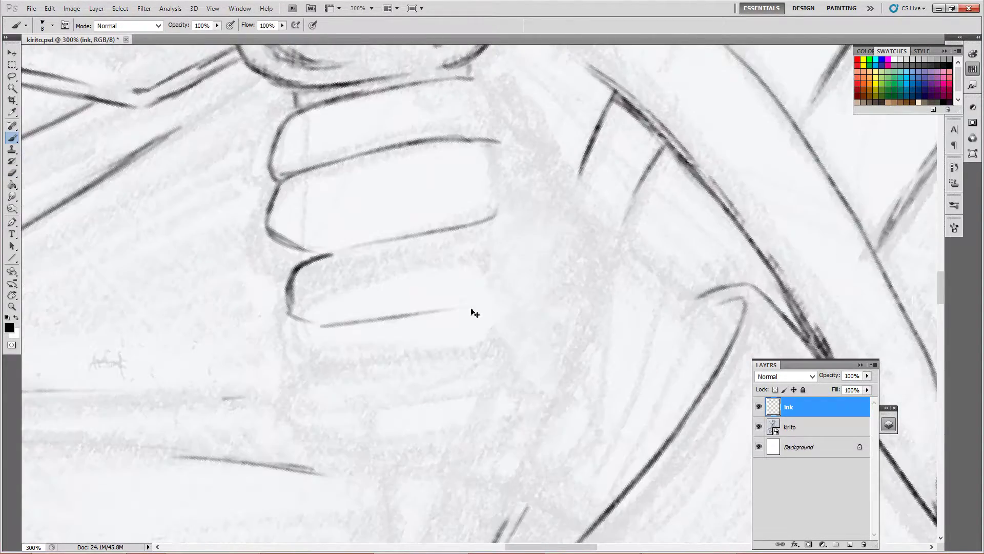
Ink the lowest finger and close the right-hand contours of all the gripping fingers
left_click_drag(324, 385, 429, 381)
mouse_move(307, 254)
left_mouse_down()
mouse_move(262, 330)
mouse_move(274, 477)
left_mouse_up()
mouse_move(410, 264)
left_mouse_down()
mouse_move(448, 321)
mouse_move(442, 358)
left_mouse_up()
left_click_drag(442, 359, 444, 195)
left_click_drag(449, 256, 440, 353)
left_click_drag(441, 351, 451, 399)
left_click_drag(299, 435, 417, 420)
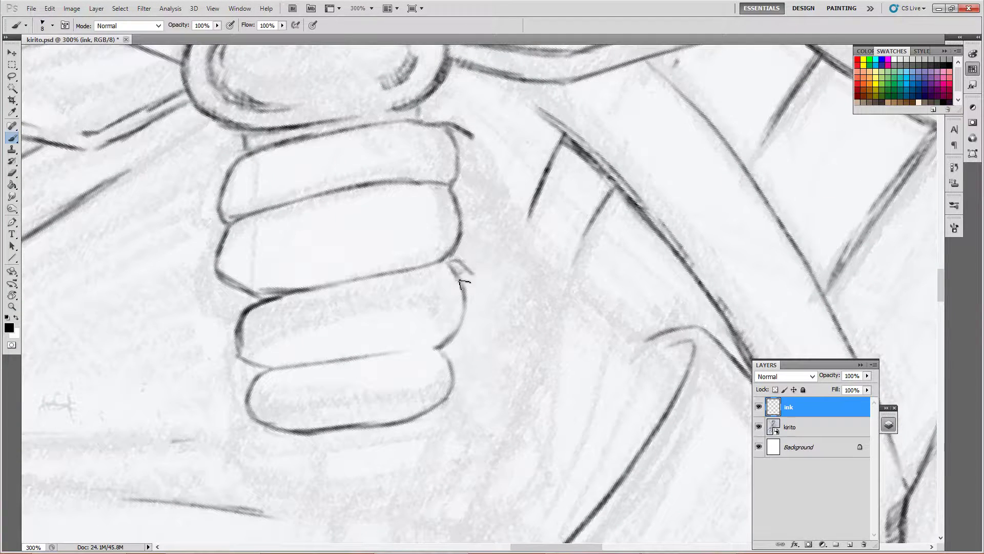
Rotate the canvas to 35° and ink the two straight outer edges of the sword handle below the fist
key("r")
mouse_move(519, 201)
left_mouse_down()
mouse_move(431, 284)
mouse_move(392, 282)
mouse_move(463, 190)
mouse_move(595, 238)
mouse_move(594, 256)
left_mouse_up()
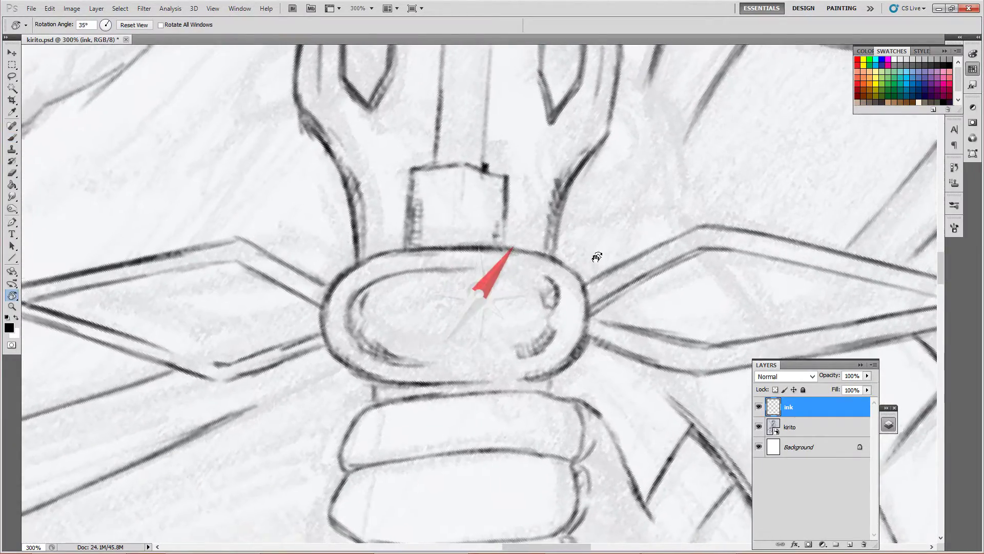
key("Escape")
key("b")
left_click_drag(433, 179, 402, 46)
left_click_drag(413, 47, 413, 374)
left_click_drag(501, 61, 501, 523)
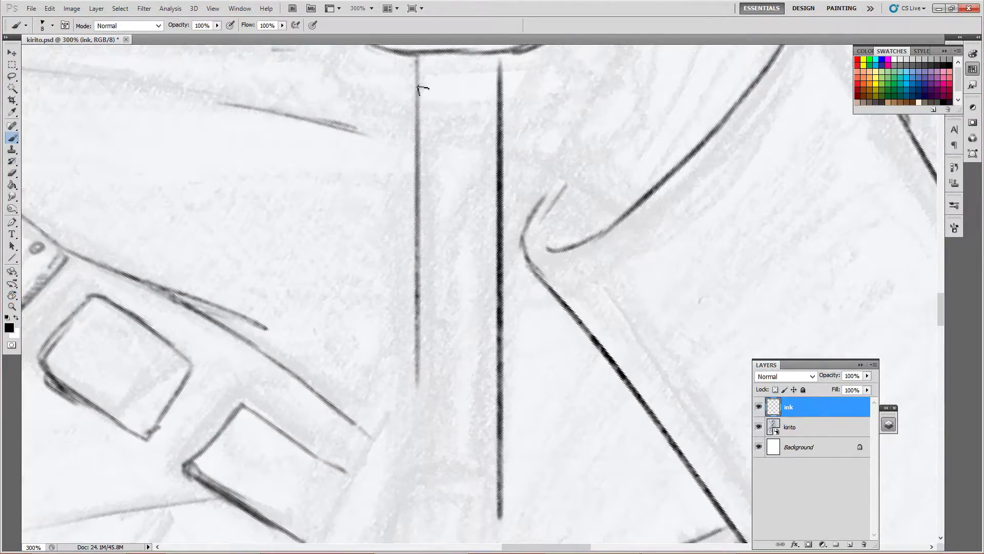
Ink the rectangular pommel cap at the handle's end with its inner frame and erase stray line ends
left_click_drag(415, 374, 392, 218)
left_click_drag(392, 217, 464, 220)
mouse_move(393, 219)
left_mouse_down()
mouse_move(380, 279)
mouse_move(475, 231)
mouse_move(472, 330)
left_mouse_up()
key("ctrl+z")
left_click_drag(392, 235, 394, 329)
key("e")
left_click_drag(384, 430, 454, 430)
Ink the inner parallel lines along both handle edges and the pointed detail below the fist
left_click_drag(448, 58, 468, 253)
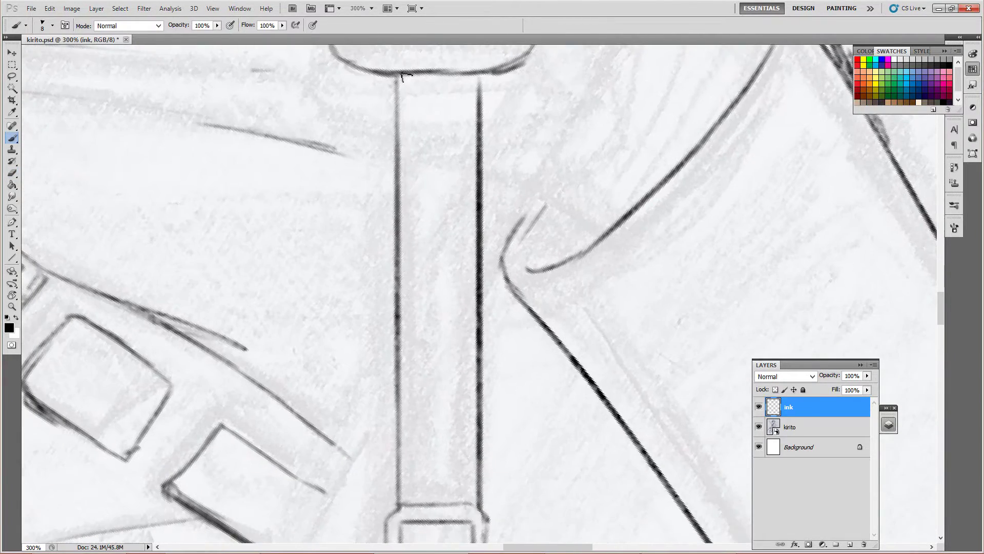
scroll(365, 347, "down", 3)
scroll(321, 325, "up", 6)
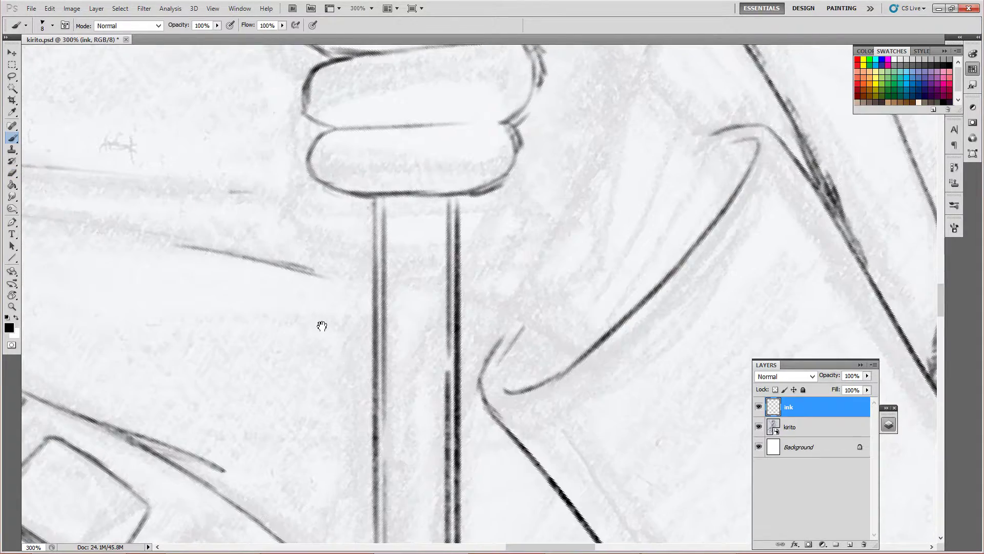
key("b")
left_click_drag(387, 362, 429, 331)
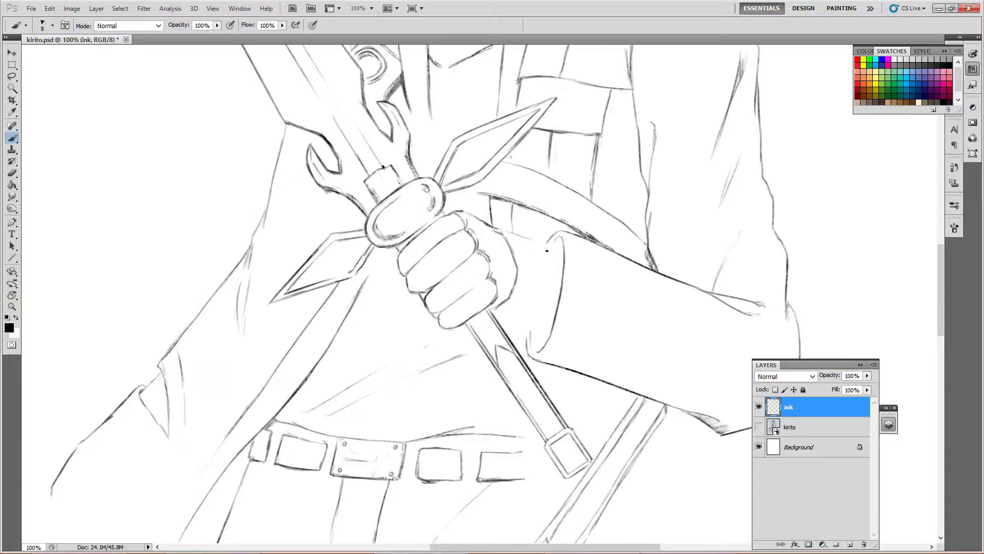
Ink the upper and lower wrist edges behind the fist and hatch the shadows inside the sleeve cuff
scroll(555, 290, "up", 2)
left_click_drag(369, 106, 579, 165)
left_click_drag(369, 343, 551, 382)
left_click_drag(477, 365, 470, 459)
mouse_move(487, 400)
left_mouse_down()
mouse_move(532, 388)
mouse_move(484, 418)
mouse_move(487, 472)
left_mouse_up()
mouse_move(546, 374)
left_mouse_down()
mouse_move(492, 390)
mouse_move(534, 422)
mouse_move(543, 389)
left_mouse_up()
mouse_move(579, 128)
left_mouse_down()
mouse_move(553, 154)
mouse_move(564, 161)
left_mouse_up()
scroll(513, 308, "down", 5)
key("e")
scroll(483, 343, "up", 4)
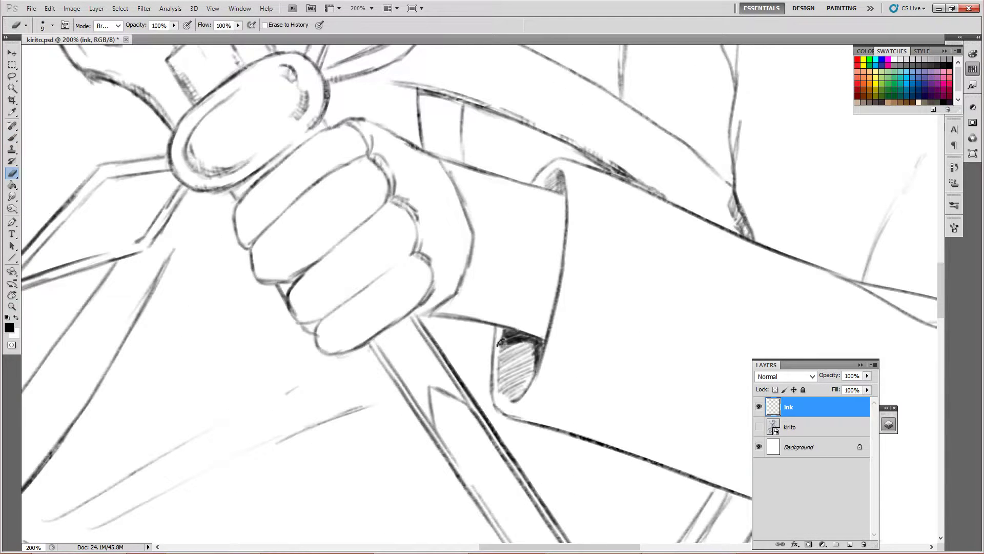
Darken the shadow inside the sleeve cuff and hatch the back of the gripping hand behind the fingers
key("b")
left_click_drag(505, 354, 542, 341)
scroll(533, 299, "up", 4)
scroll(534, 298, "left", 2)
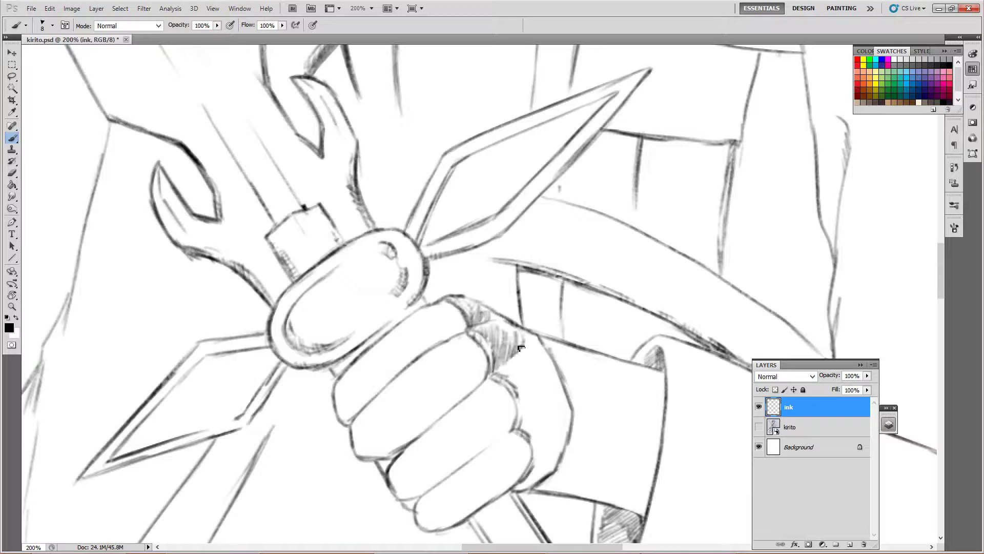
left_click_drag(514, 360, 543, 461)
left_click_drag(528, 425, 564, 487)
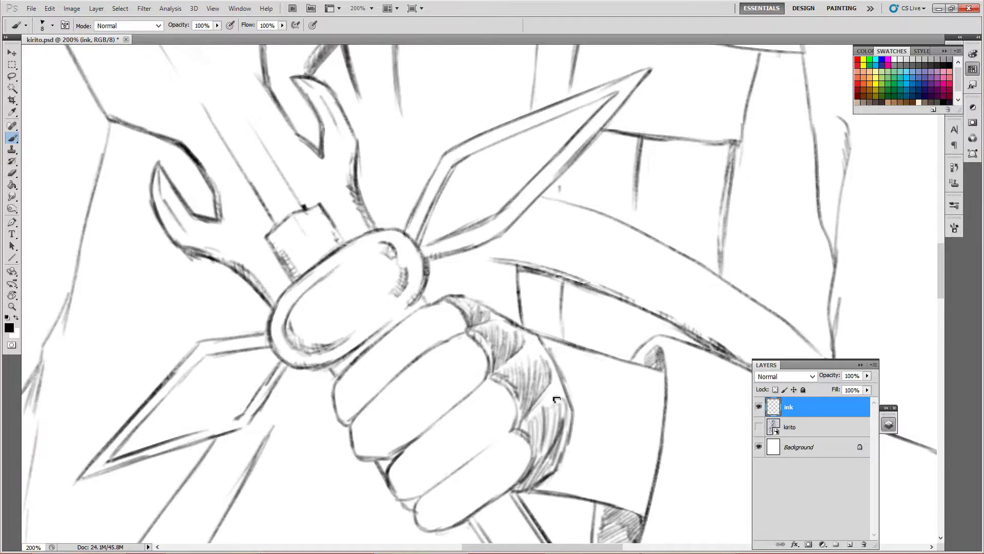
Ink the ringed plate between the sword's upper prong and pointed guard, and extend the coat strap lines down to it
mouse_move(357, 411)
left_mouse_down()
mouse_move(586, 401)
mouse_move(416, 391)
mouse_move(450, 406)
mouse_move(449, 313)
left_mouse_up()
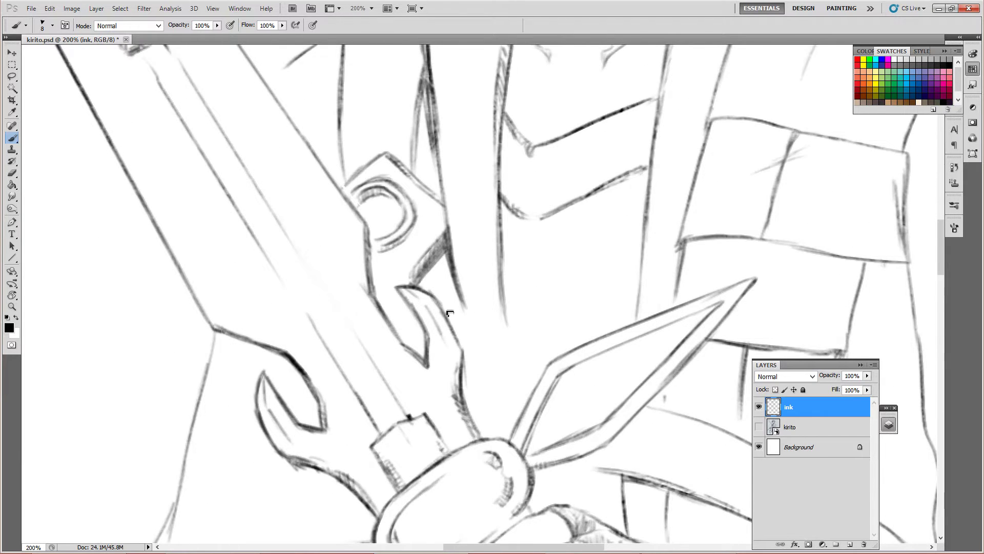
left_click_drag(521, 355, 486, 291)
left_click_drag(500, 327, 453, 354)
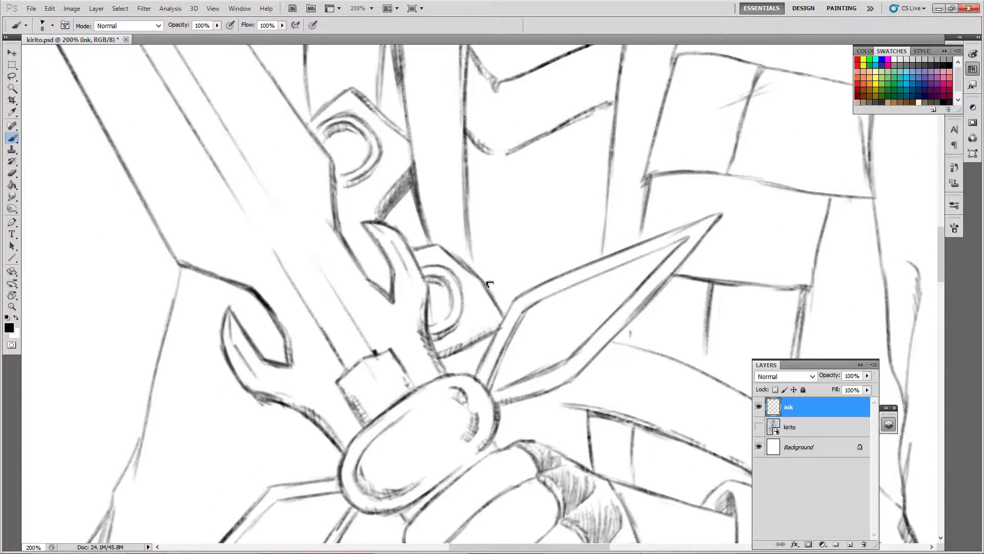
mouse_move(382, 216)
left_mouse_down()
mouse_move(369, 282)
mouse_move(370, 392)
mouse_move(405, 279)
left_mouse_up()
left_click_drag(523, 284, 728, 118)
left_click_drag(517, 64, 488, 292)
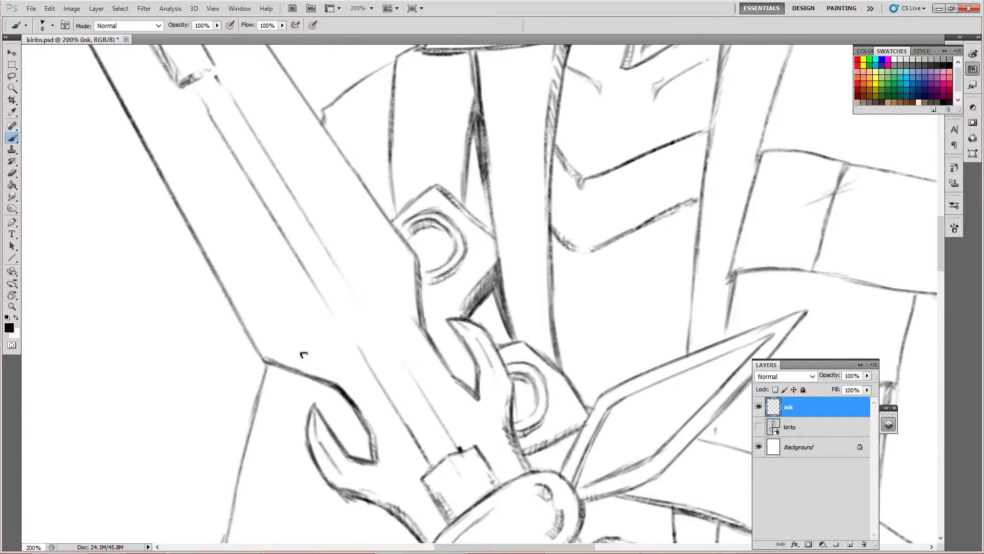
Show the kirito sketch layer and ink the coat tail's long outer edge and its curved hem
left_click_drag(304, 355, 348, 296)
left_click_drag(335, 331, 373, 168)
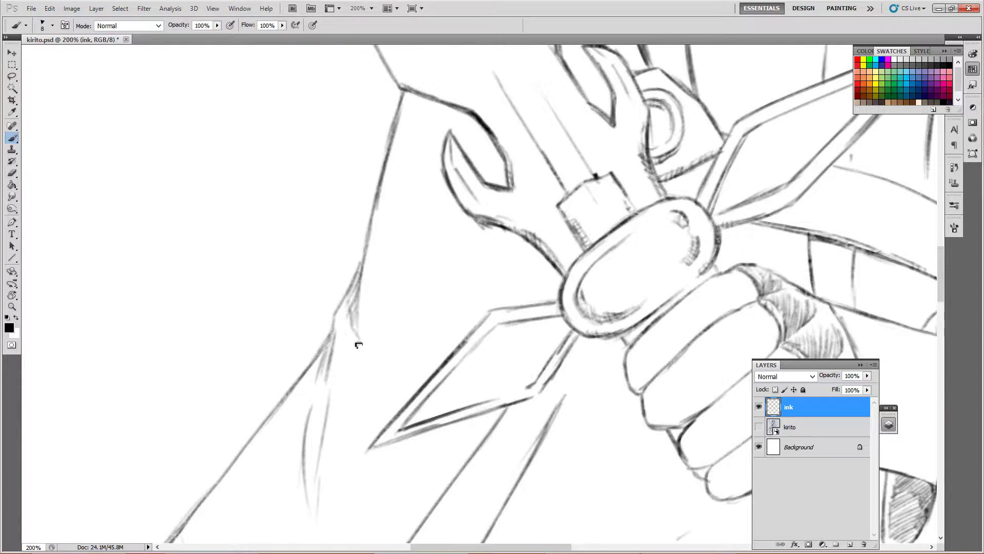
left_click_drag(332, 332, 462, 261)
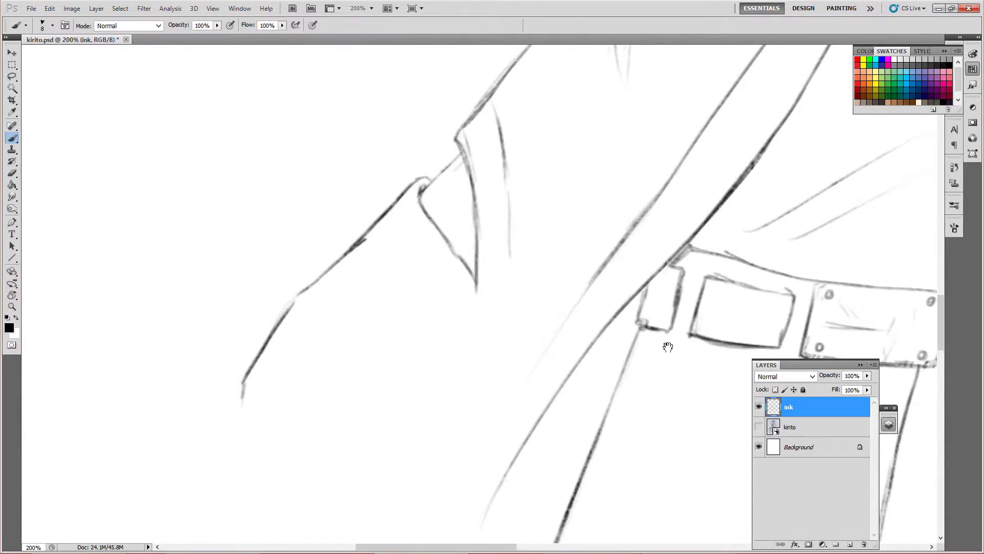
left_click(758, 426)
left_click_drag(513, 334, 359, 230)
left_click_drag(461, 307, 336, 188)
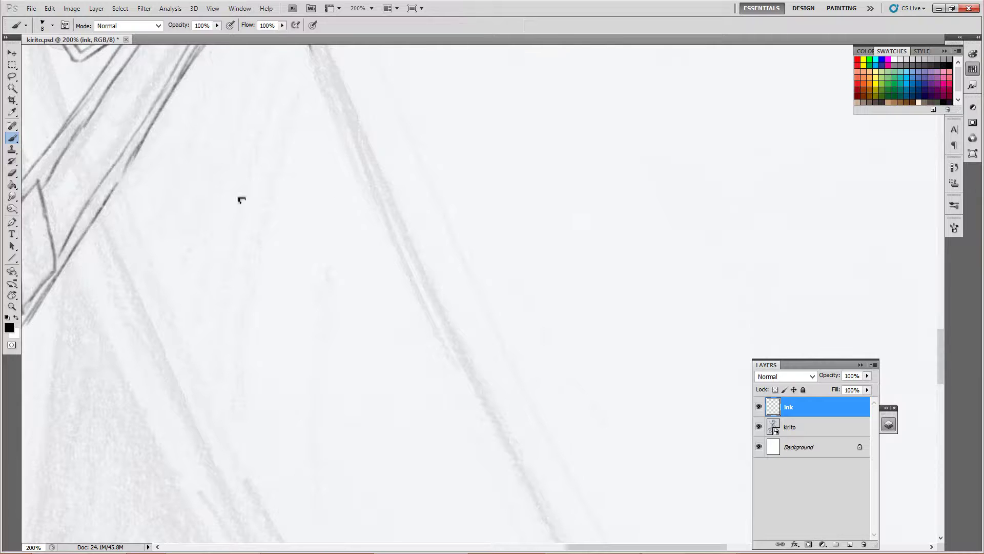
mouse_move(242, 200)
left_mouse_down()
mouse_move(303, 213)
mouse_move(211, 67)
mouse_move(237, 149)
mouse_move(425, 451)
left_mouse_up()
left_click_drag(555, 546, 231, 118)
mouse_move(231, 118)
left_mouse_down()
mouse_move(409, 307)
mouse_move(321, 222)
left_mouse_up()
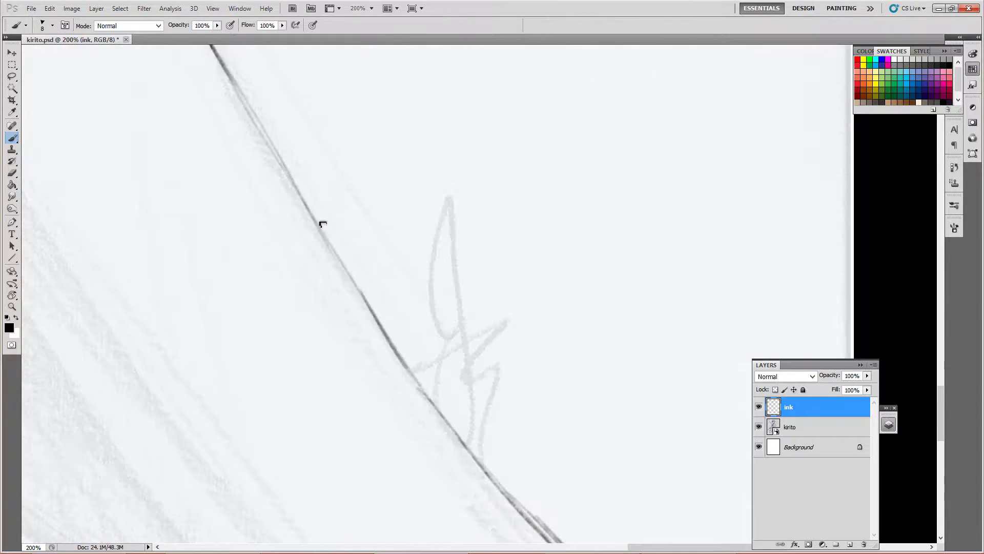
left_click_drag(246, 95, 328, 242)
mouse_move(327, 241)
left_mouse_down()
mouse_move(429, 236)
mouse_move(346, 318)
left_mouse_up()
mouse_move(346, 317)
left_mouse_down()
mouse_move(329, 219)
mouse_move(378, 482)
left_mouse_up()
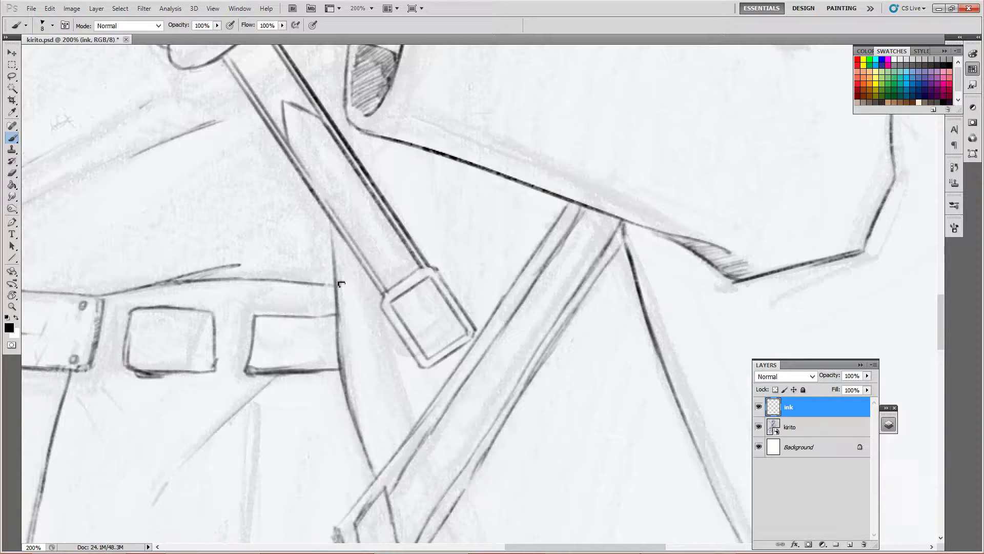
Ink the coat's two inner edges from beside the belt, past the diagonal scabbard end, down to the hem
mouse_move(343, 148)
left_mouse_down()
mouse_move(226, 183)
mouse_move(325, 391)
mouse_move(387, 415)
left_mouse_up()
left_click_drag(378, 381, 625, 241)
mouse_move(102, 128)
left_mouse_down()
mouse_move(226, 282)
mouse_move(308, 478)
left_mouse_up()
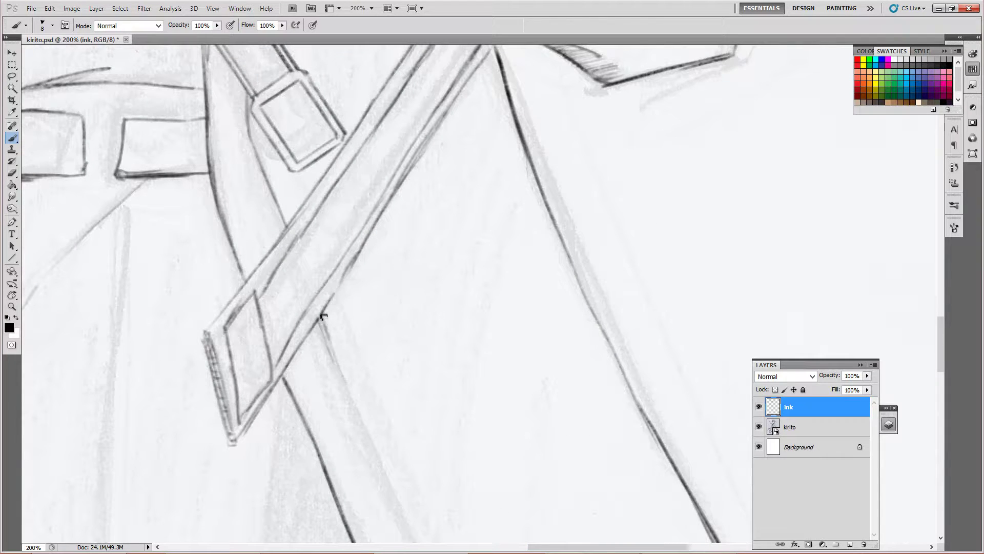
mouse_move(323, 316)
left_mouse_down()
mouse_move(451, 523)
mouse_move(409, 414)
left_mouse_up()
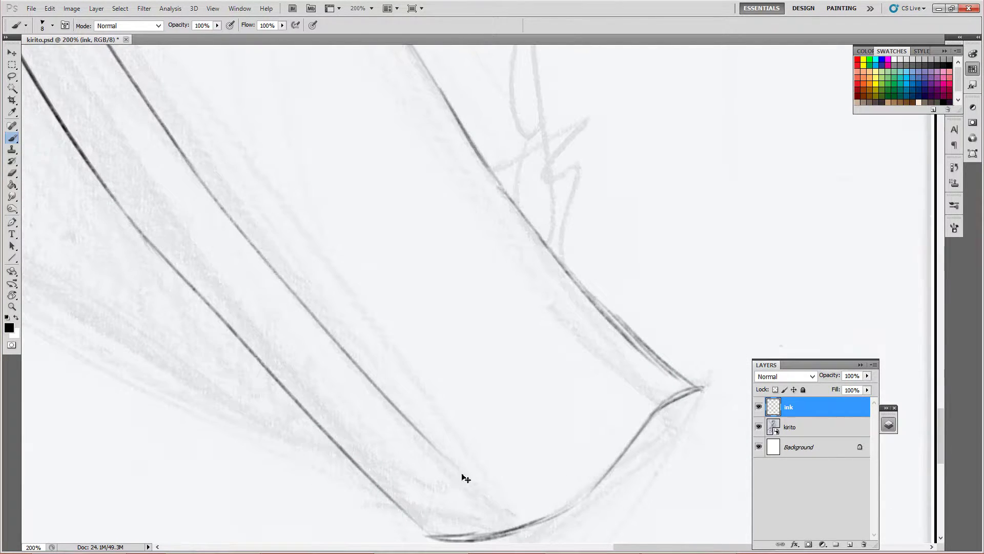
mouse_move(466, 478)
left_mouse_down()
mouse_move(325, 409)
mouse_move(389, 308)
mouse_move(369, 246)
mouse_move(306, 419)
left_mouse_up()
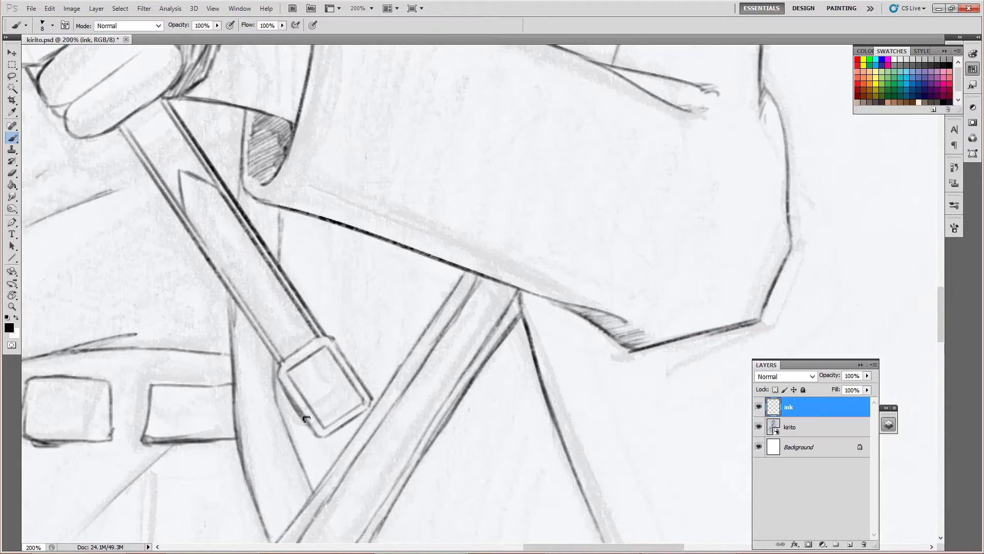
Ink the outlines of the thumb and fingers of the second hand below the other sleeve
left_click_drag(366, 406, 515, 478)
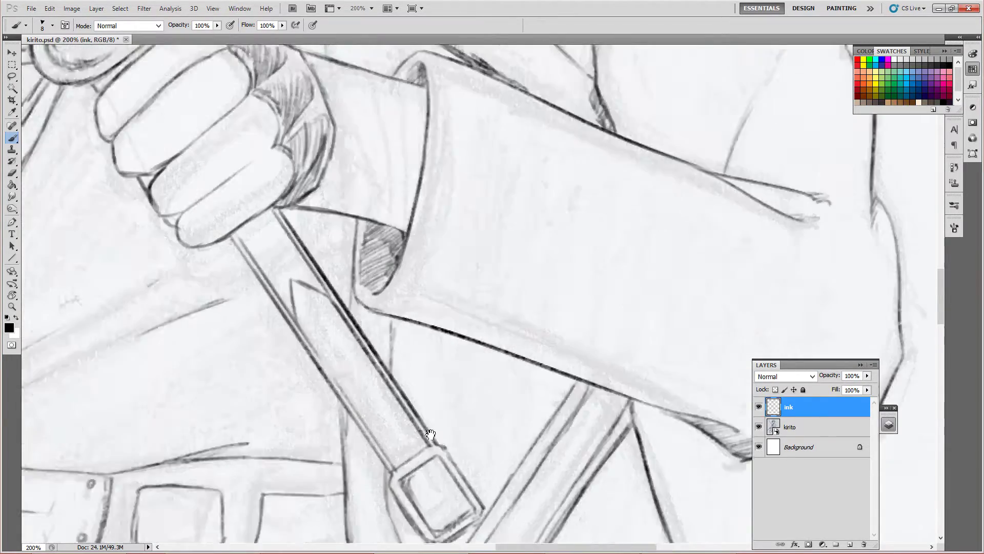
left_click_drag(215, 164, 480, 395)
left_click_drag(205, 133, 469, 461)
mouse_move(169, 61)
left_mouse_down()
mouse_move(295, 182)
mouse_move(513, 461)
mouse_move(527, 231)
mouse_move(513, 266)
left_mouse_up()
mouse_move(513, 246)
left_mouse_down()
mouse_move(470, 329)
mouse_move(505, 275)
mouse_move(464, 407)
left_mouse_up()
left_click_drag(517, 375, 562, 336)
mouse_move(569, 285)
left_mouse_down()
mouse_move(597, 263)
mouse_move(564, 338)
left_mouse_up()
left_click_drag(536, 287, 551, 308)
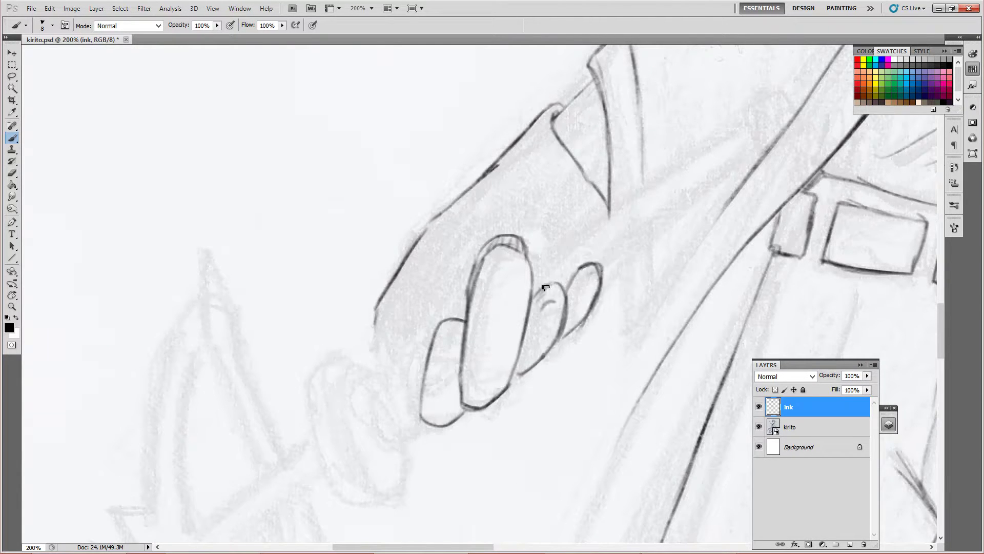
mouse_move(386, 345)
left_mouse_down()
mouse_move(436, 320)
mouse_move(450, 324)
left_mouse_up()
Ink the double-edged oval disc of the second sword in front of the hand and round off the nearest fingertip
scroll(461, 313, "left", 5)
scroll(479, 303, "down", 3)
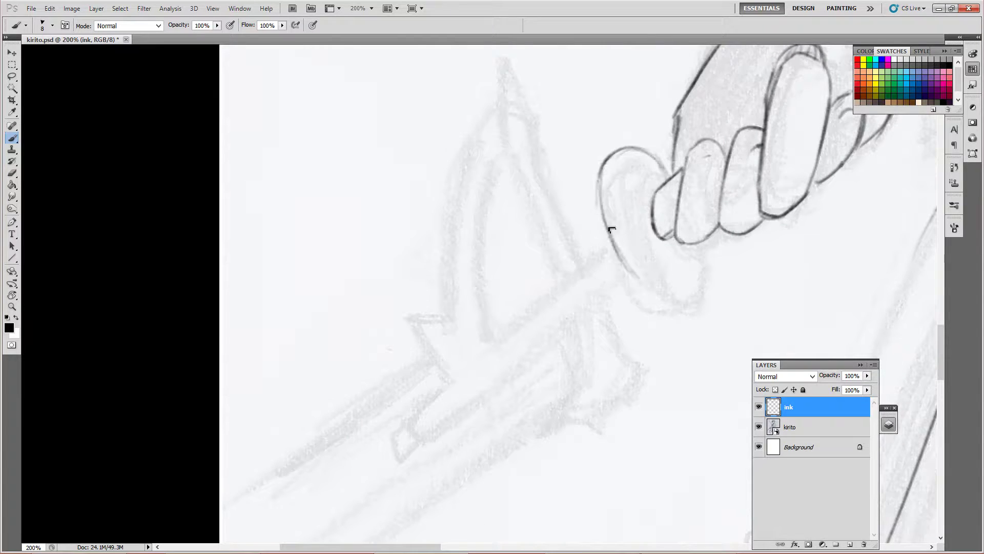
left_click_drag(598, 234, 596, 249)
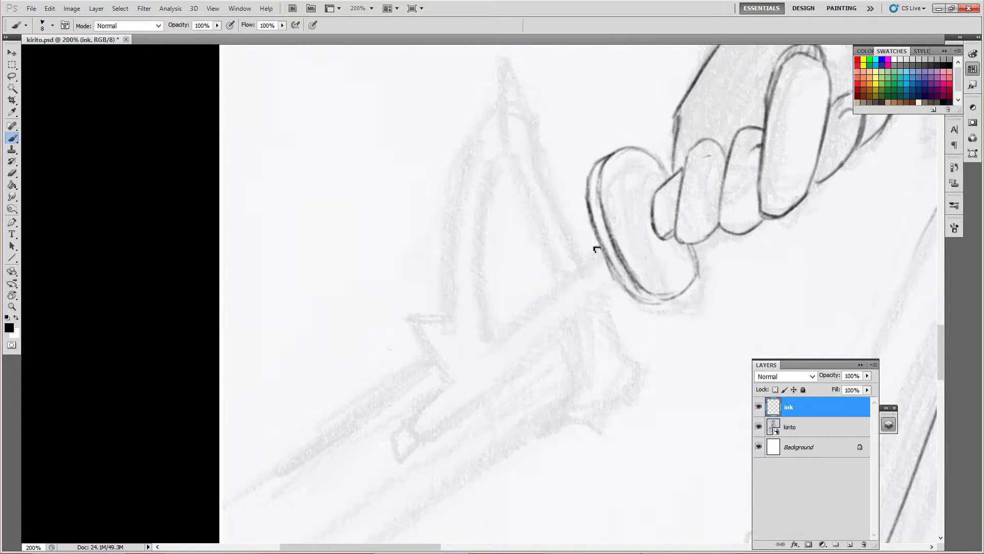
left_click_drag(649, 200, 656, 237)
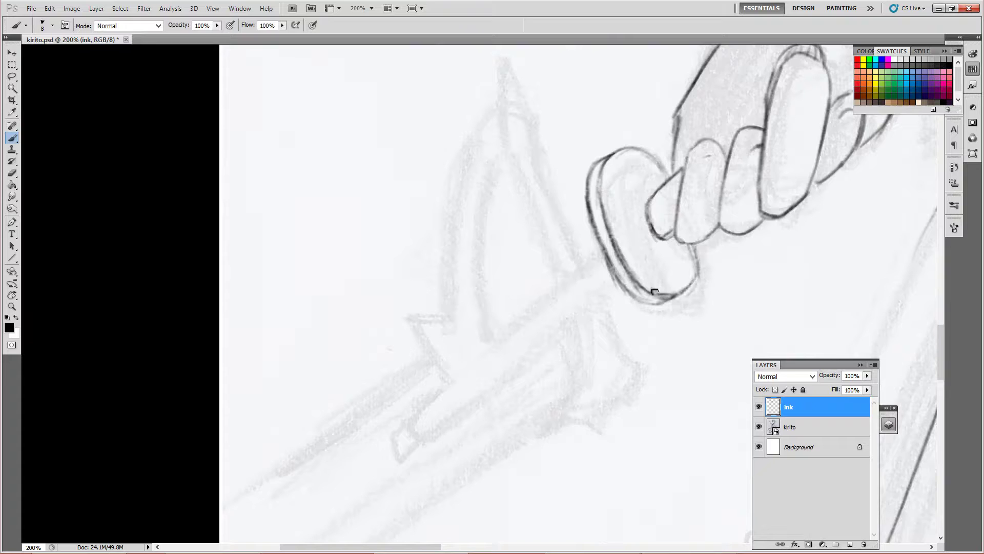
Ink the two straight shaft edges beyond the oval disc and the notched corner leading into the blade
left_click_drag(600, 250, 500, 324)
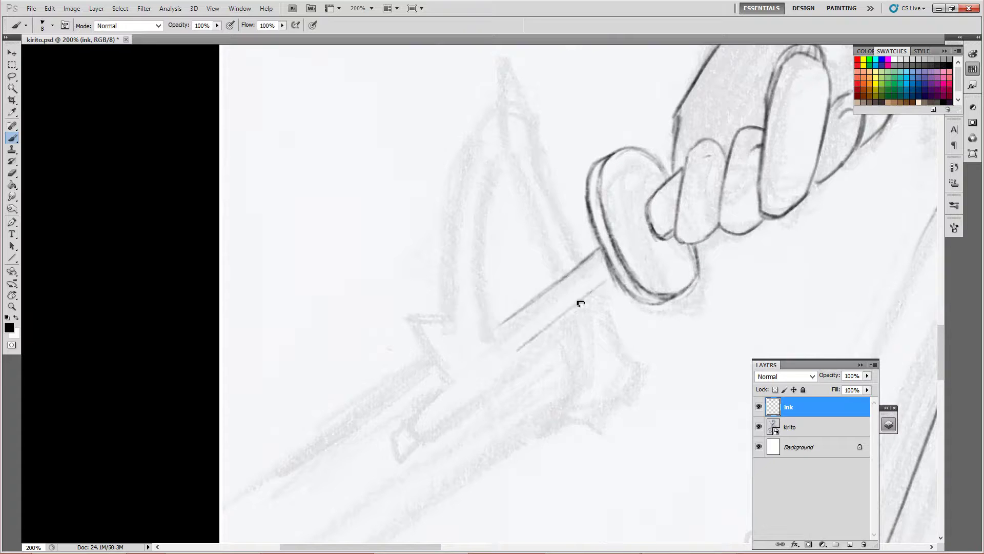
left_click_drag(614, 280, 397, 441)
left_click_drag(410, 320, 448, 383)
left_click_drag(448, 383, 424, 492)
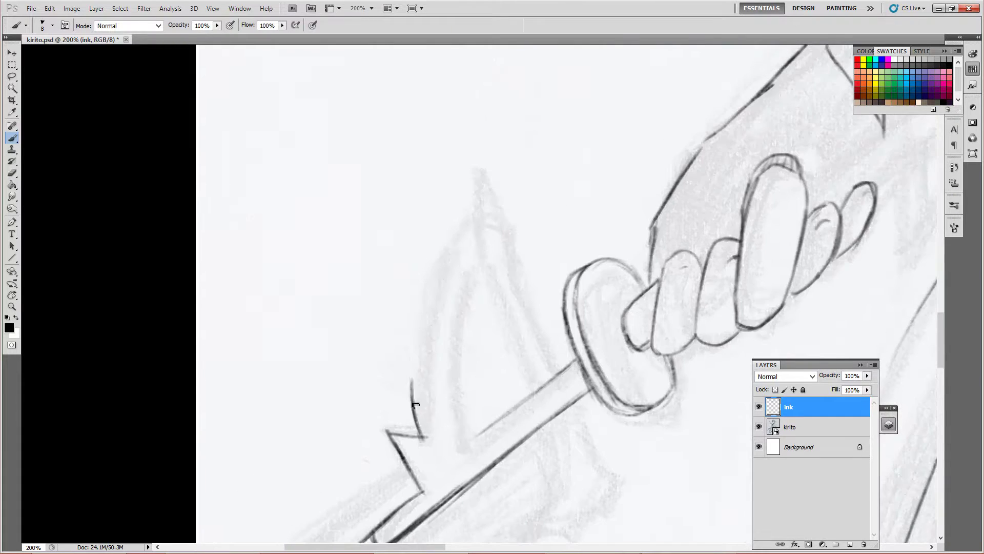
Ink the guard's curved upper arm with its inner contour and the spiked lower arm
left_click_drag(479, 237, 415, 415)
mouse_move(487, 265)
left_mouse_down()
mouse_move(452, 439)
mouse_move(475, 189)
mouse_move(559, 366)
mouse_move(518, 278)
left_mouse_up()
left_click_drag(541, 366, 671, 192)
Ink the second sword's long blade edges out to the canvas border and hide the kirito sketch layer
left_click_drag(461, 160, 259, 300)
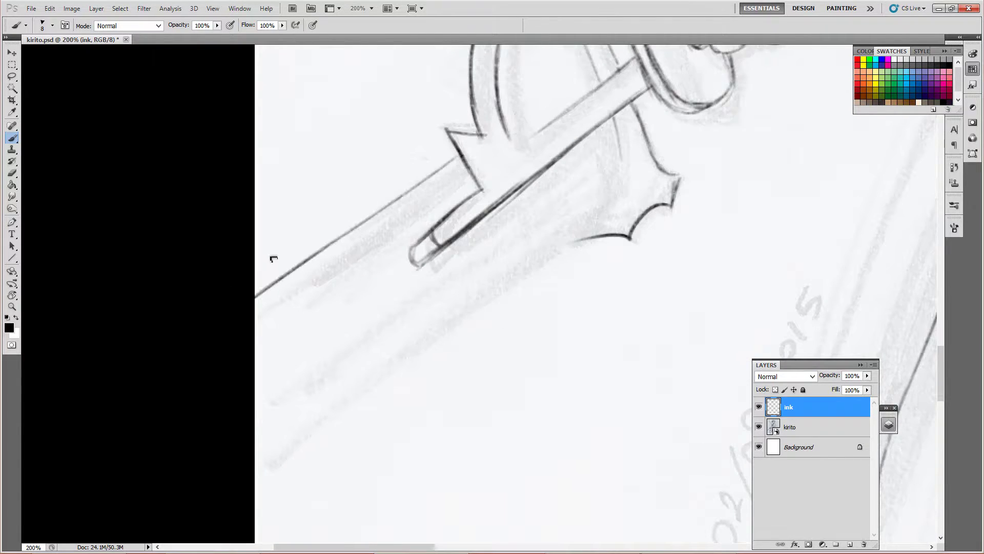
mouse_move(586, 213)
left_mouse_down()
mouse_move(565, 198)
mouse_move(236, 426)
left_mouse_up()
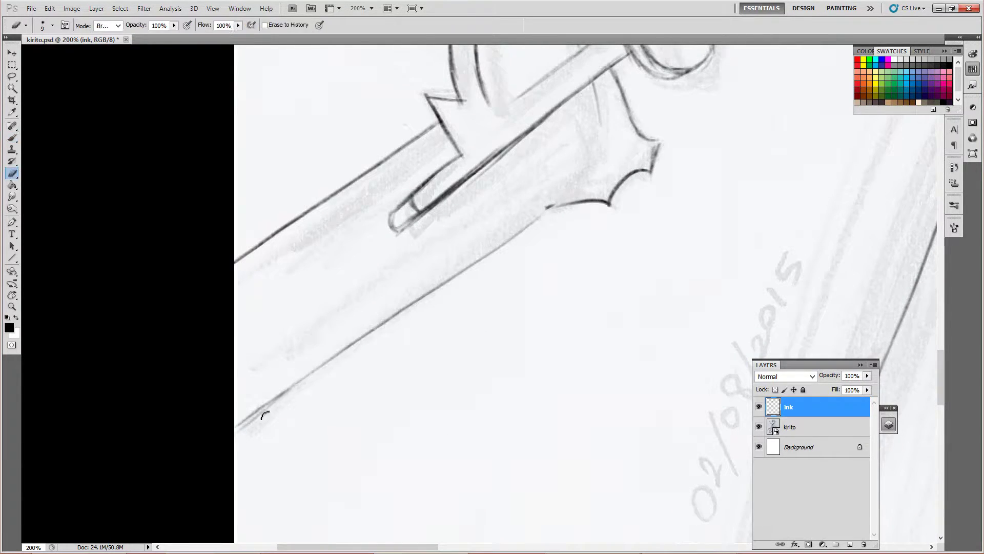
mouse_move(459, 152)
left_mouse_down()
mouse_move(254, 306)
mouse_move(343, 308)
left_mouse_up()
left_click(758, 426)
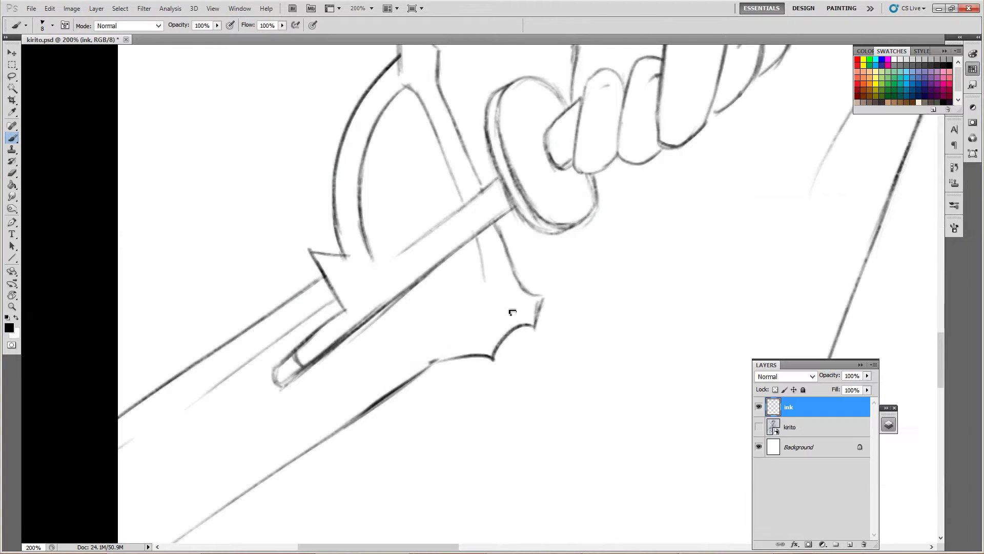
Erase the guard's spiked lower arm and redraw it closer to the blade with a star-like, partly hatched tip
key("e")
left_click_drag(543, 291, 402, 388)
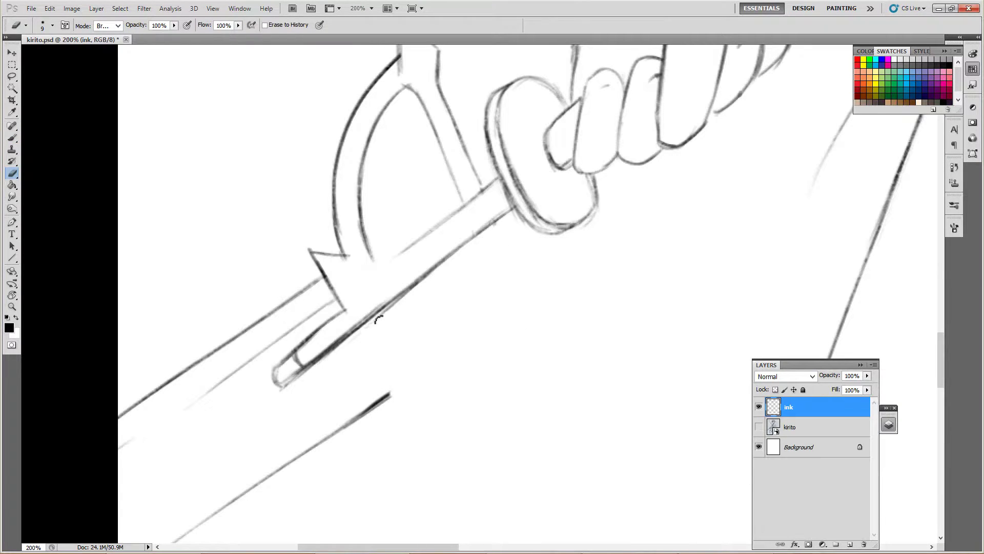
key("b")
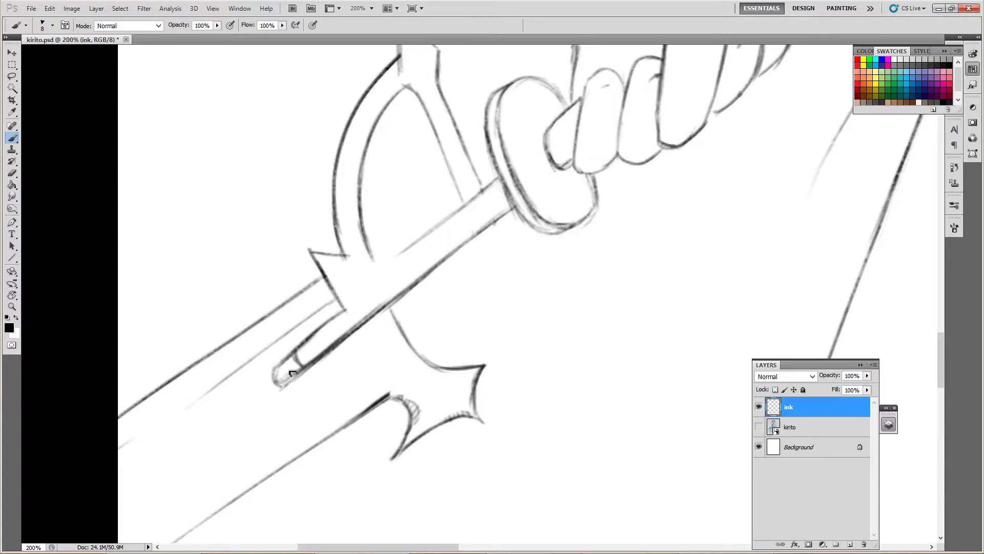
Thicken the guard's upper arm, add an inner frame to its pointed tip and hatch shading along the shaft
left_click_drag(321, 262, 352, 457)
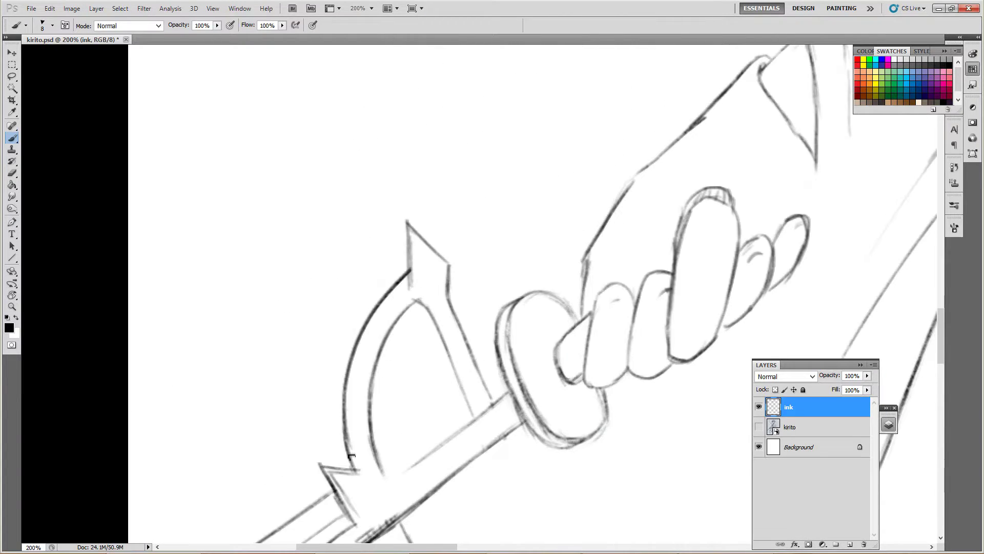
left_click_drag(407, 226, 410, 273)
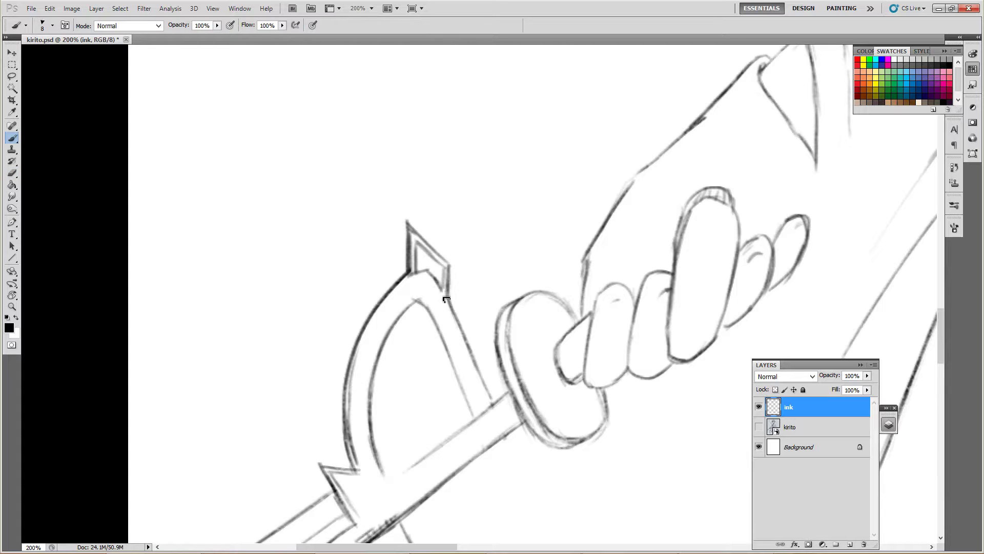
scroll(410, 359, "down", 5)
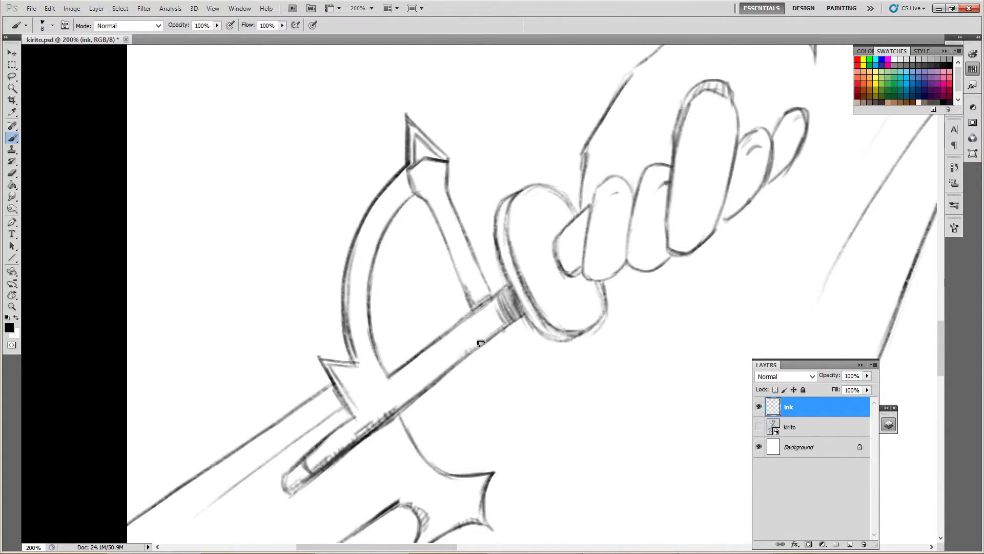
mouse_move(481, 343)
left_mouse_down()
mouse_move(468, 304)
mouse_move(358, 247)
left_mouse_up()
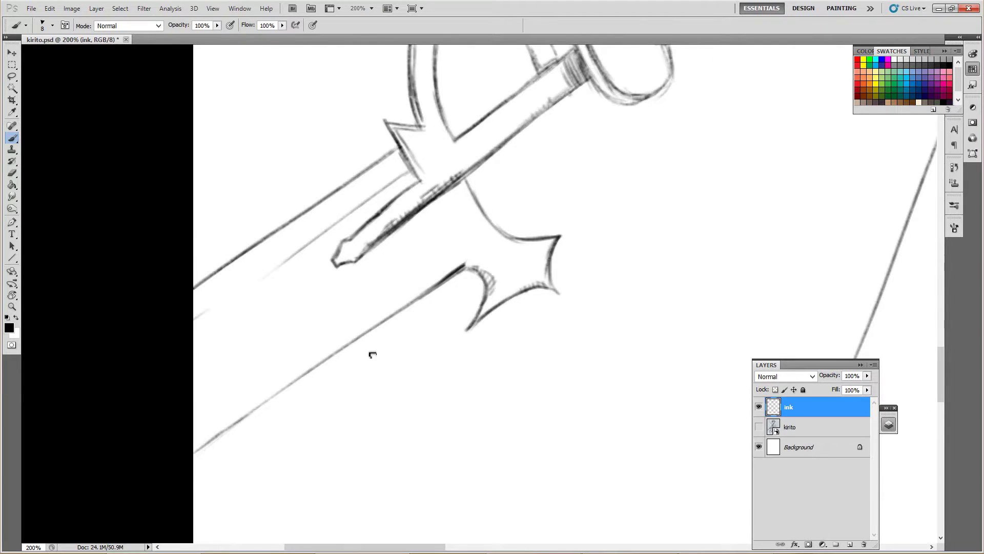
left_click_drag(372, 355, 283, 526)
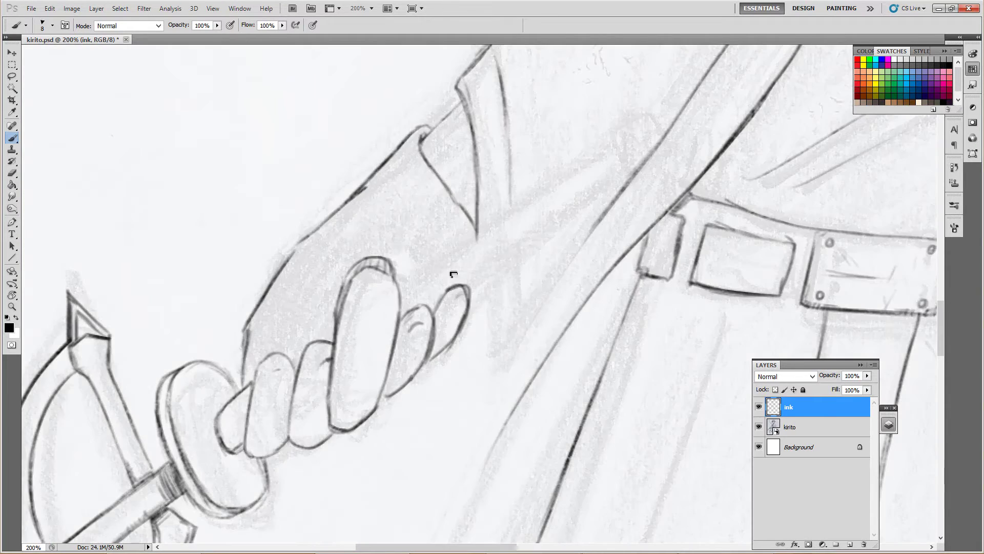
Redraw the lower rim of the oval disc over the sketch with darker outlines
left_click_drag(236, 355, 259, 338)
left_click_drag(229, 456, 195, 430)
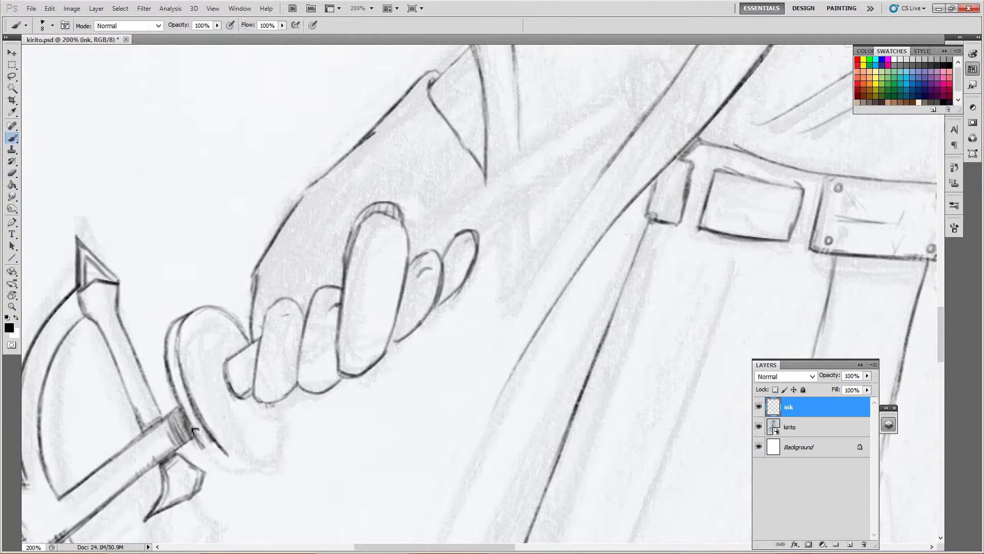
left_click_drag(266, 475, 428, 331)
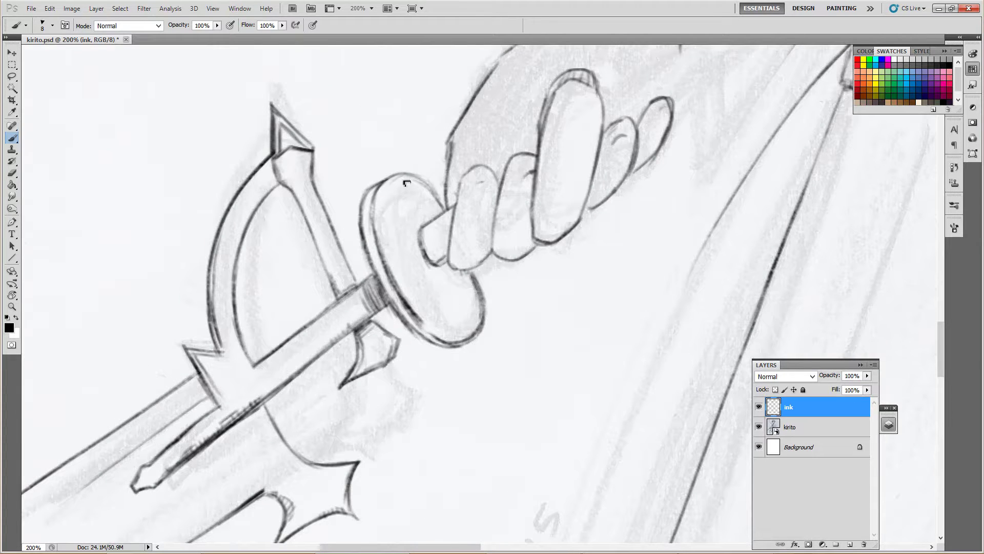
Hatch the back of the second hand with diagonal strokes from the knuckles up to the glove's cuff
mouse_move(378, 293)
left_mouse_down()
mouse_move(315, 399)
mouse_move(211, 488)
left_mouse_up()
left_click_drag(302, 328, 287, 395)
left_click_drag(334, 300, 316, 372)
left_click_drag(364, 307, 354, 359)
left_click_drag(359, 241, 328, 295)
left_click_drag(389, 236, 359, 300)
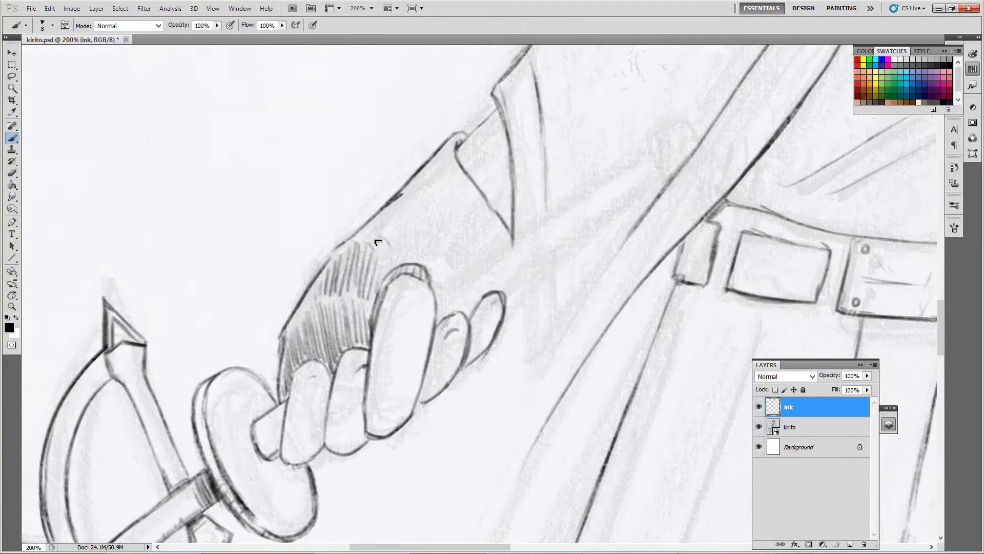
left_click_drag(410, 213, 379, 264)
left_click_drag(423, 228, 395, 267)
left_click_drag(441, 164, 410, 218)
left_click_drag(482, 169, 431, 297)
left_click_drag(533, 235, 379, 297)
Ink the second sword's handle between the hand and the coat edge, including its rounded end piece
left_click_drag(290, 365, 456, 242)
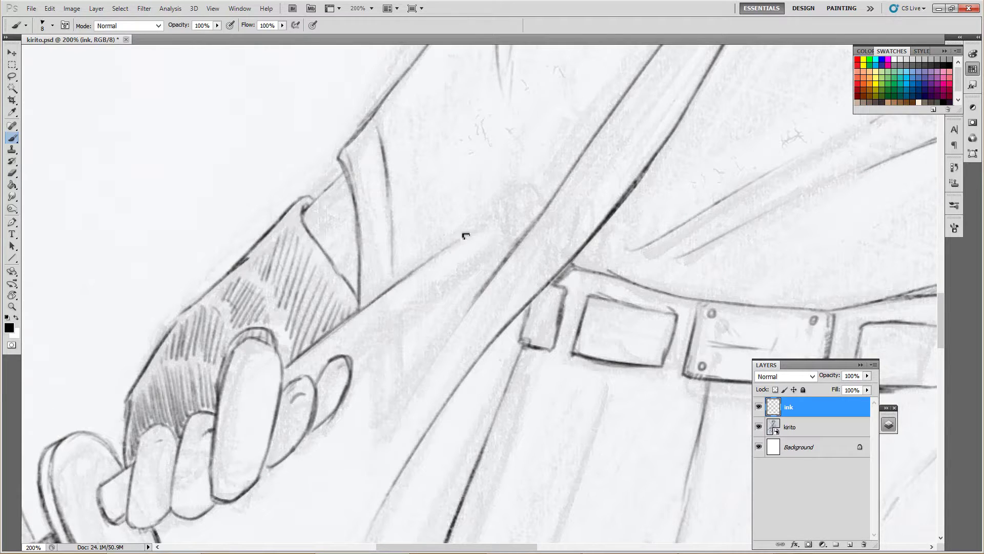
left_click_drag(348, 361, 500, 256)
left_click_drag(367, 346, 502, 252)
left_click_drag(379, 295, 486, 224)
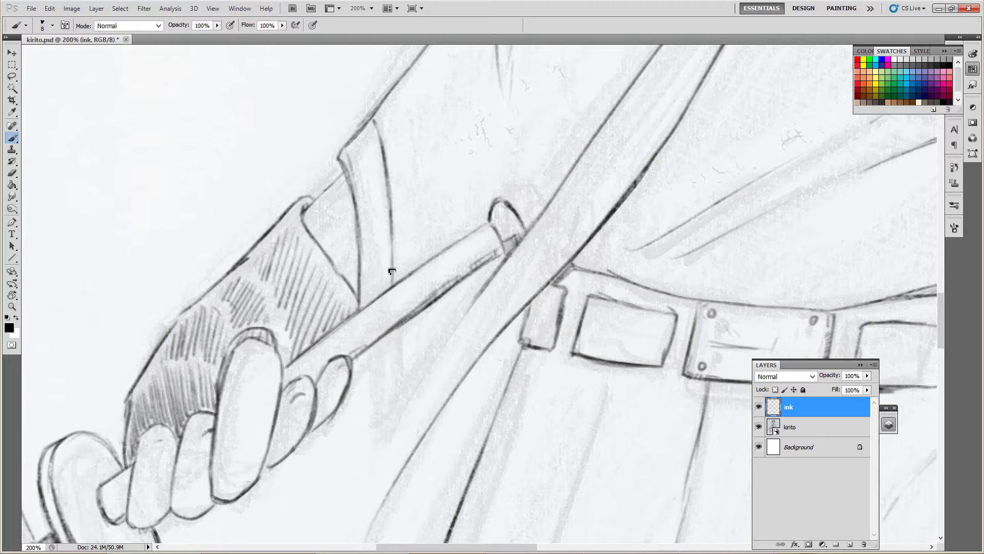
Hatch the gap between the glove and the coat sleeve, and ink the open cuff's end below the second sword's handle
mouse_move(345, 186)
left_mouse_down()
mouse_move(528, 384)
mouse_move(302, 352)
left_mouse_up()
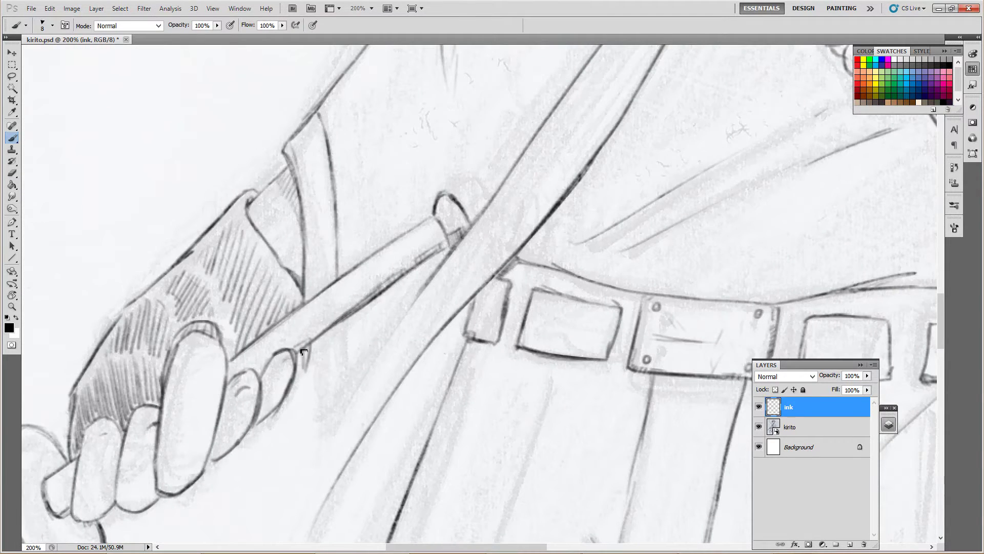
mouse_move(425, 299)
left_mouse_down()
mouse_move(630, 204)
mouse_move(528, 303)
mouse_move(463, 237)
mouse_move(451, 124)
mouse_move(323, 193)
mouse_move(268, 353)
left_mouse_up()
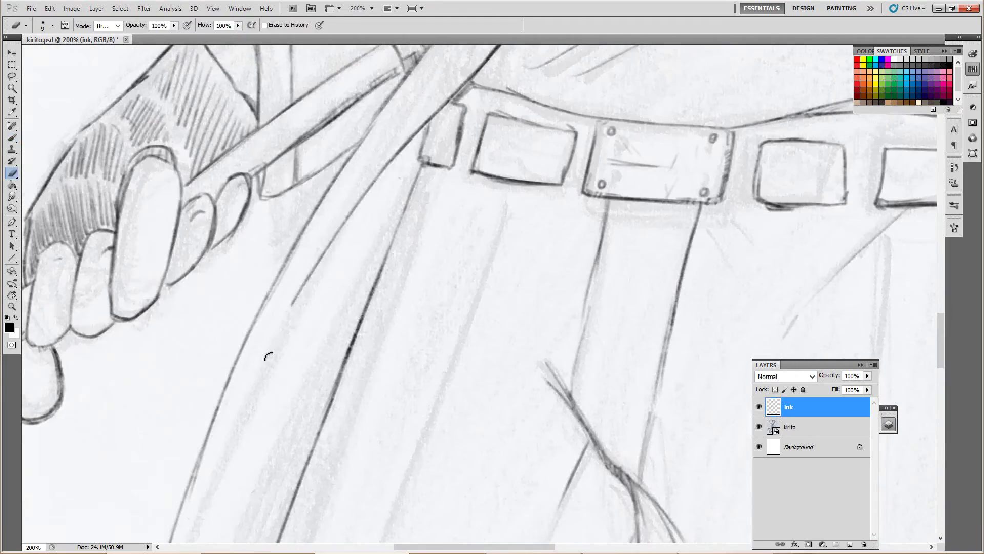
key("e")
key("b")
Ink the coat's front edge down to its hem and the adjoining trouser leg outlines, with hatched folds at the knees
scroll(334, 250, "down", 5)
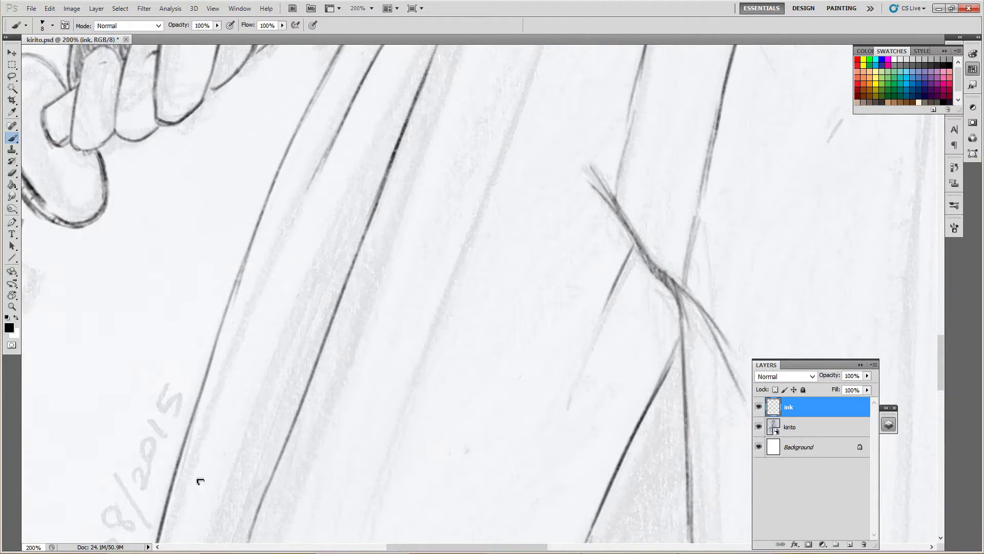
scroll(307, 149, "down", 6)
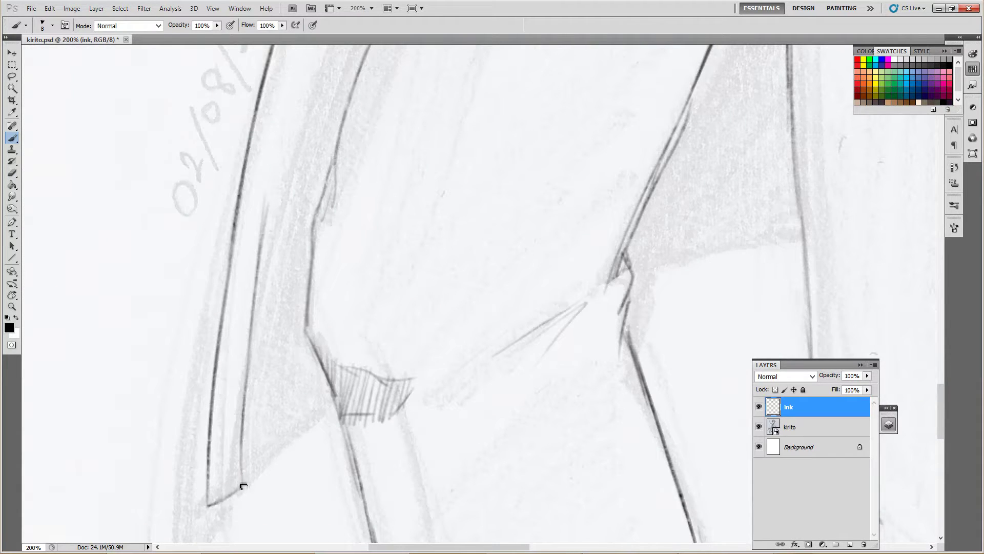
scroll(245, 477, "down", 8)
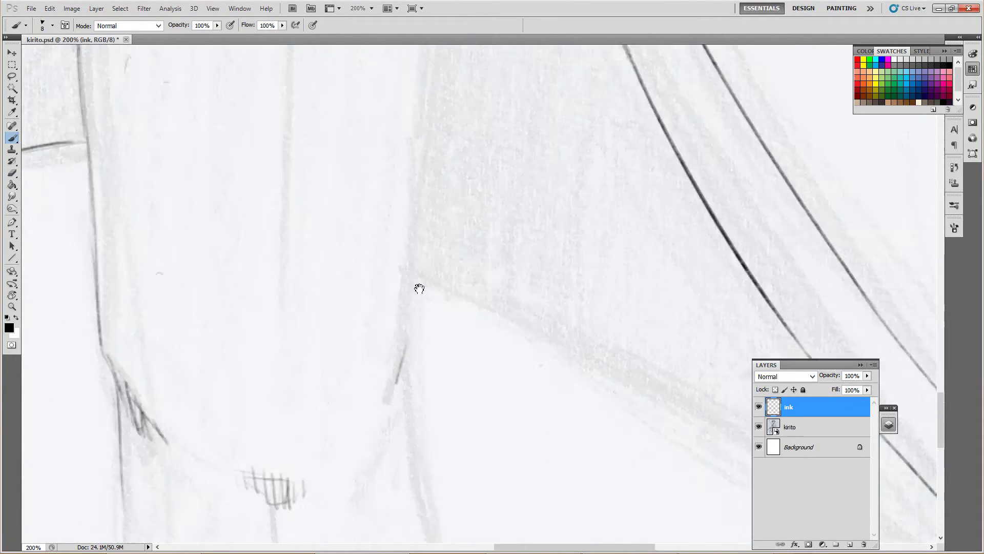
left_click_drag(496, 210, 493, 210)
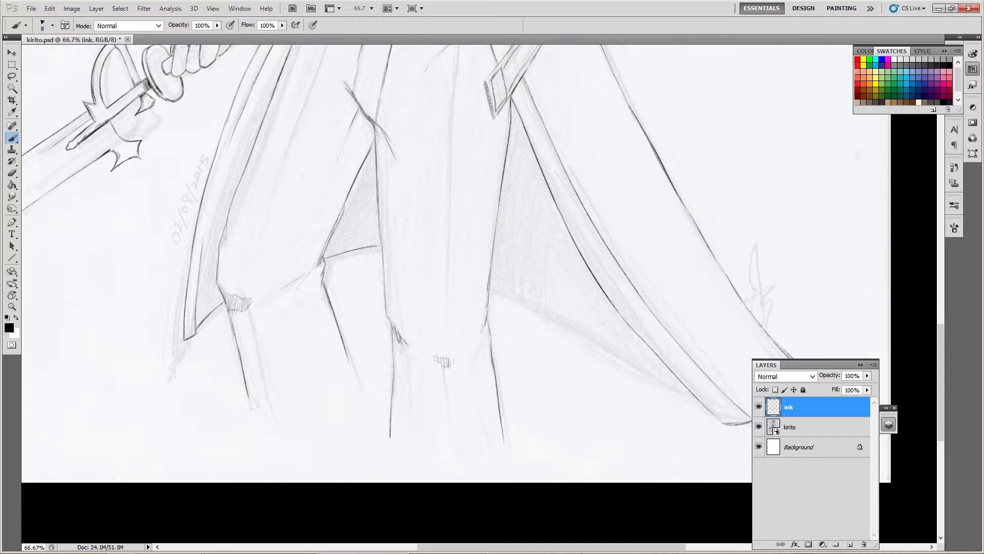
Ink the lower trouser legs with their crease lines, and close the bent leg with a curved hem
mouse_move(484, 357)
left_mouse_down()
mouse_move(478, 446)
mouse_move(485, 238)
mouse_move(590, 522)
mouse_move(616, 280)
left_mouse_up()
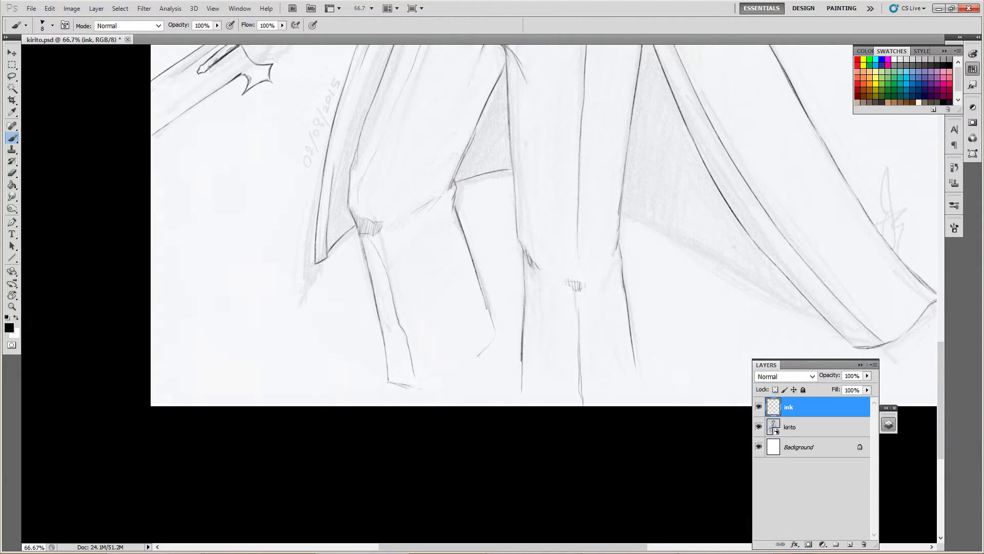
key("ctrl+plus")
key("ctrl+plus")
scroll(523, 344, "left", 3)
scroll(523, 343, "down", 6)
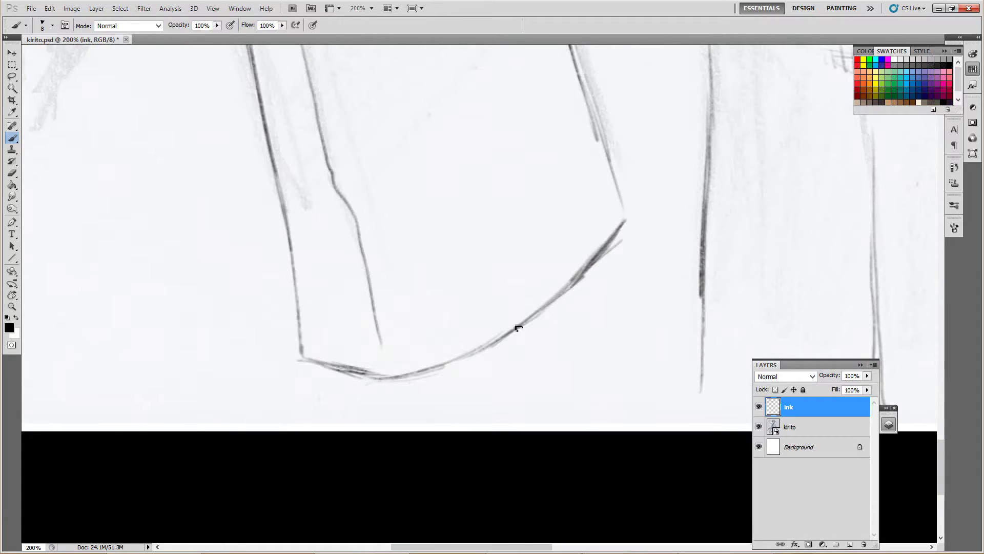
key("e")
key("r")
left_click(329, 341)
key("b")
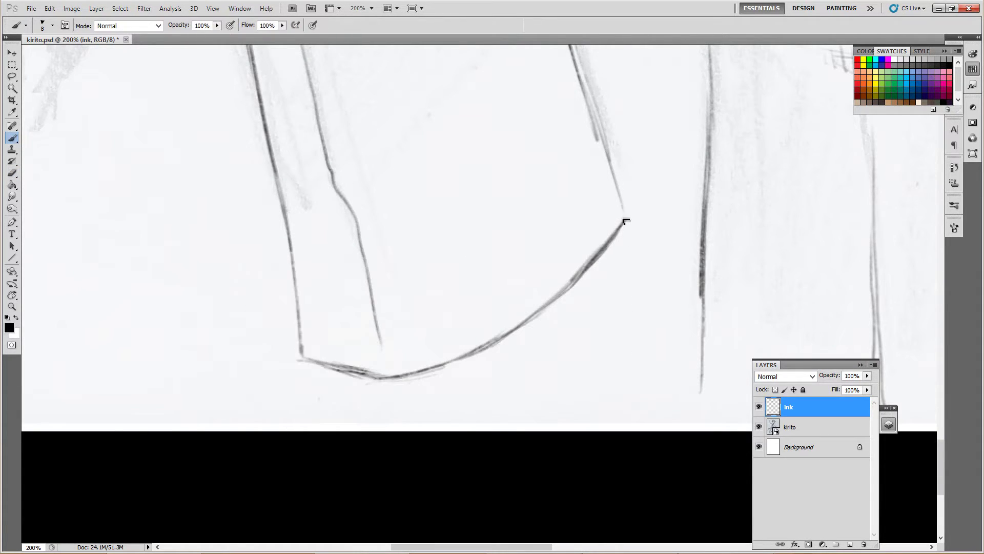
Ink the long coat tail's curved hem and the lower edge of the lining behind the legs
scroll(560, 369, "right", 5)
scroll(57, 191, "up", 3)
left_click_drag(582, 489, 402, 340)
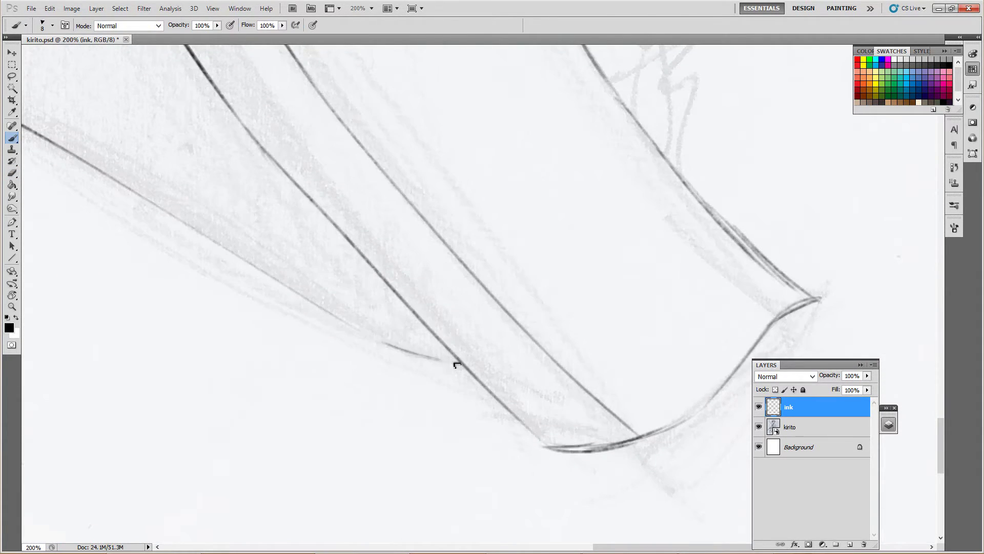
scroll(457, 365, "up", 3)
left_click_drag(235, 259, 554, 455)
Hatch shading on the coat lining beside the thighs and add a thin fold line down the bent trouser leg
scroll(553, 455, "up", 10)
mouse_move(621, 271)
left_mouse_down()
mouse_move(639, 312)
mouse_move(598, 133)
left_mouse_up()
left_click_drag(605, 154, 577, 202)
left_click_drag(574, 267, 626, 225)
left_click_drag(536, 392, 564, 361)
left_click_drag(569, 425, 507, 385)
left_click_drag(492, 476, 522, 423)
mouse_move(690, 237)
left_mouse_down()
mouse_move(629, 193)
mouse_move(391, 325)
mouse_move(461, 367)
left_mouse_up()
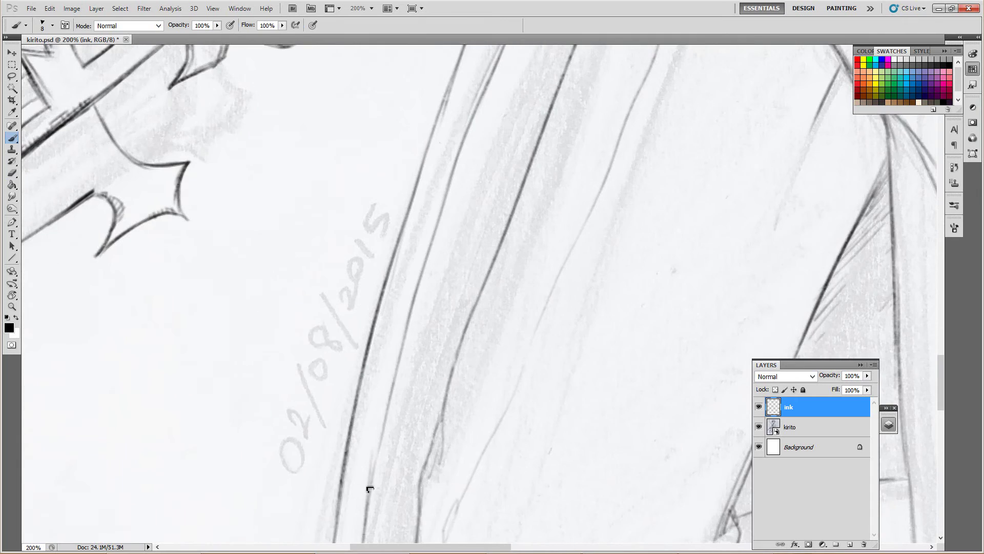
Hide the kirito sketch layer and add a short ankle line below the bent leg's curved hem
key("ctrl+0")
left_click(758, 427)
scroll(487, 257, "up", 3)
left_click_drag(488, 257, 480, 300)
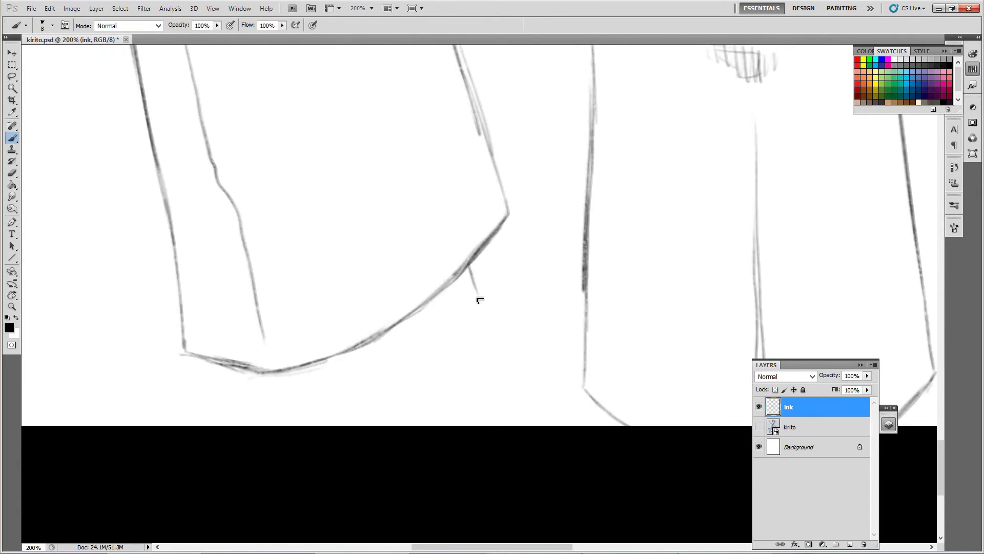
scroll(310, 380, "down", 4)
left_click_drag(492, 366, 497, 353)
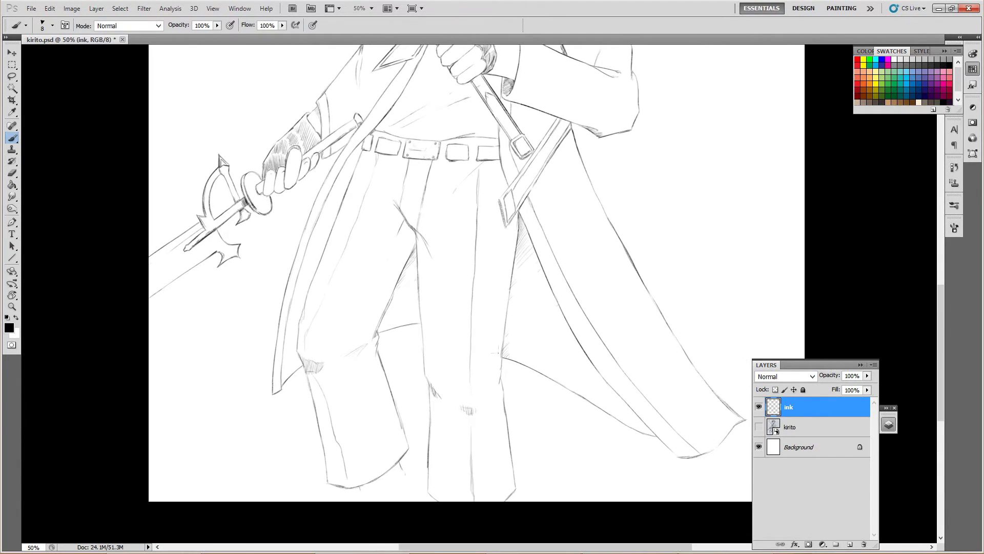
Hatch diagonal shading between the coat's front edge and the trouser leg, up to the belt
scroll(497, 353, "up", 4)
left_click_drag(241, 216, 282, 264)
left_click_drag(261, 194, 302, 254)
left_click_drag(279, 131, 318, 220)
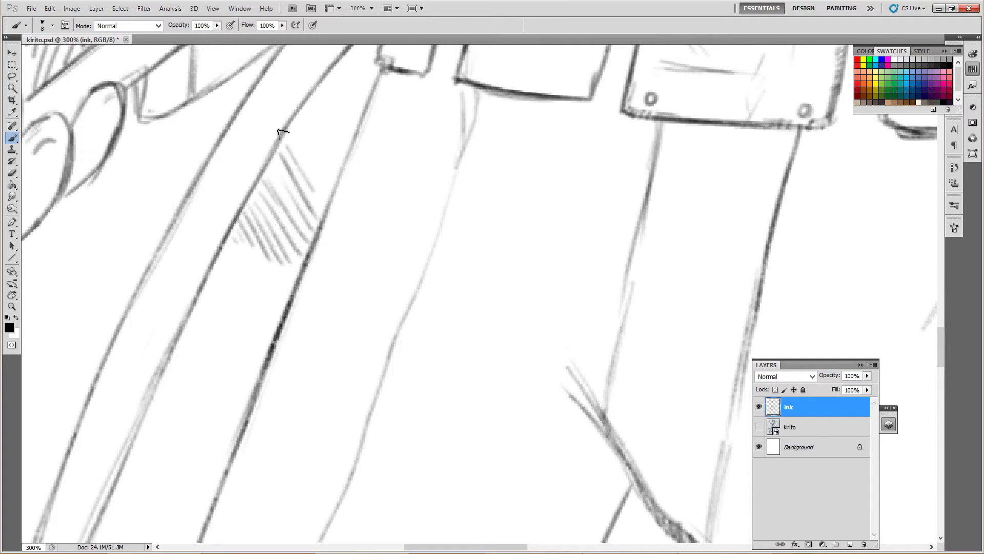
left_click_drag(307, 95, 341, 154)
left_click_drag(336, 90, 359, 136)
scroll(367, 226, "up", 3)
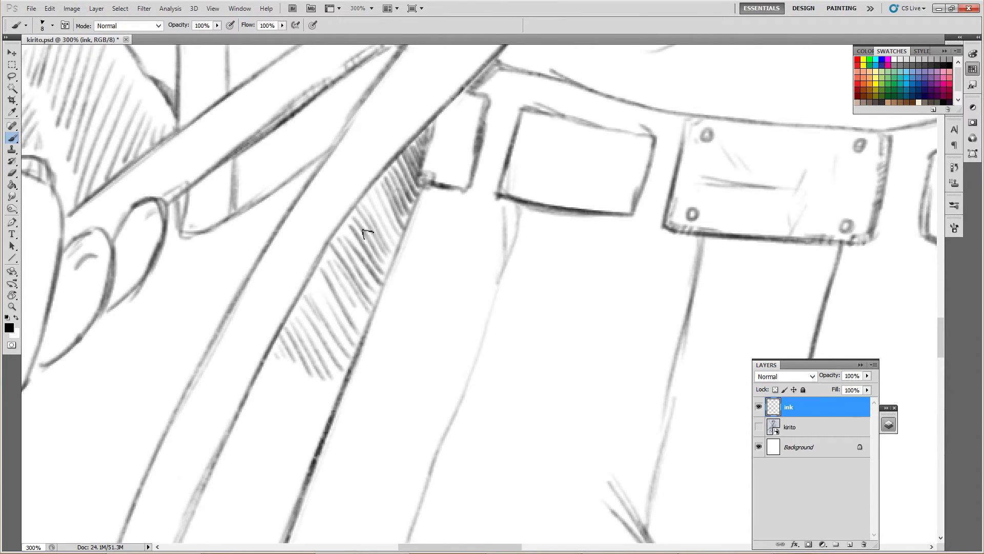
Draw the torso's side line behind the first sword's guard and add ring details inside the guard's hooked notch
key("ctrl+0")
scroll(394, 190, "up", 5)
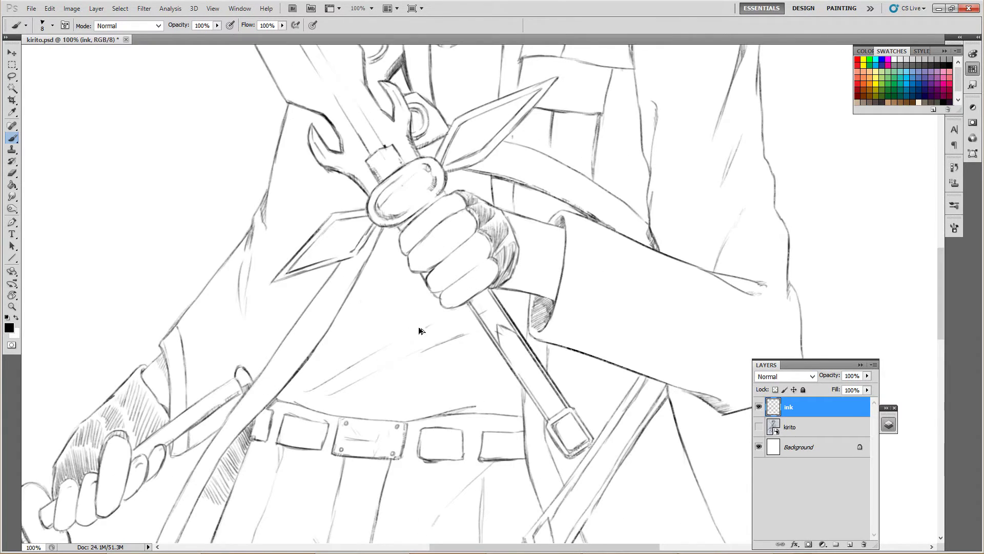
mouse_move(348, 410)
left_mouse_down()
mouse_move(471, 333)
mouse_move(447, 396)
left_mouse_up()
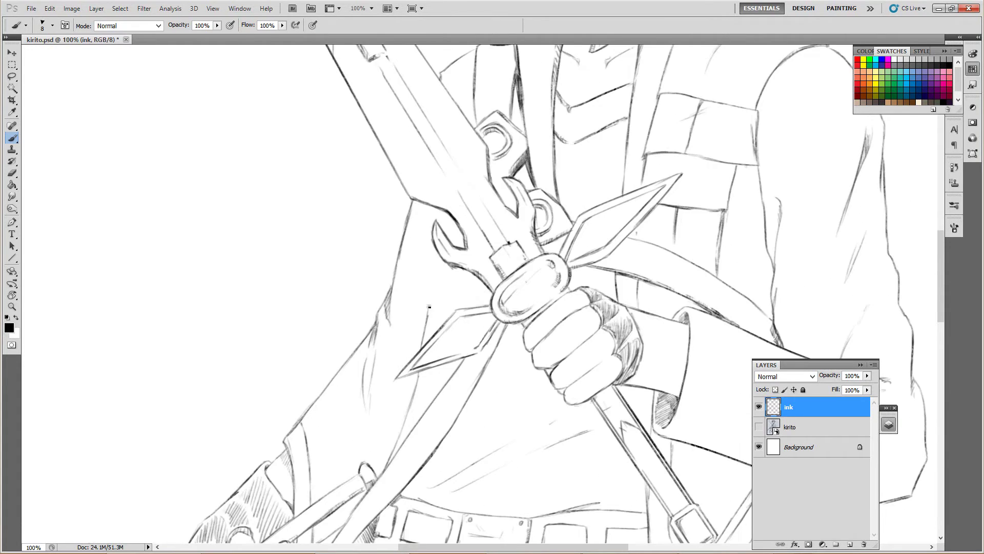
scroll(410, 205, "up", 3)
left_click_drag(420, 240, 446, 200)
mouse_move(446, 266)
left_mouse_down()
mouse_move(490, 292)
mouse_move(454, 215)
left_mouse_up()
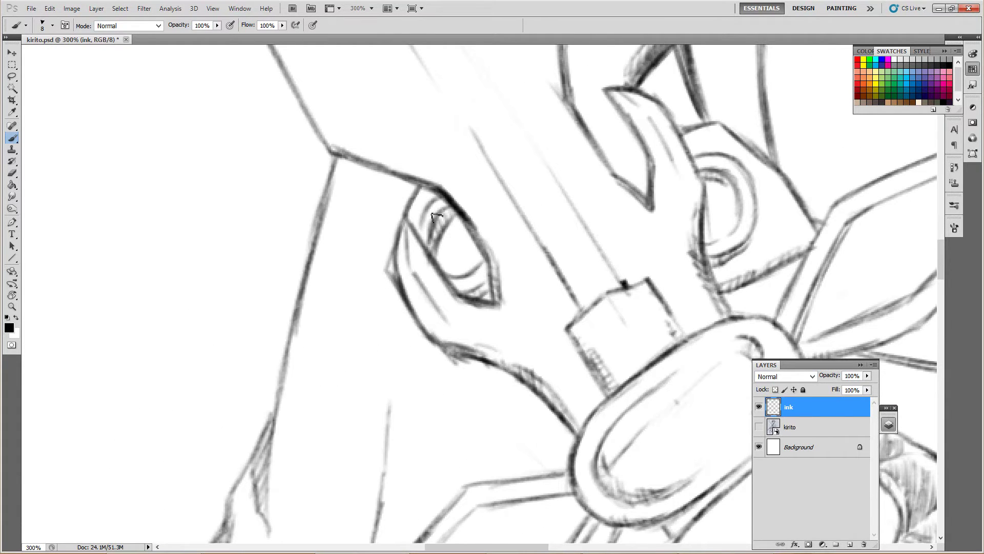
Extend and darken the torso's side line from the guard's hook down to the diagonal coat edge
left_click_drag(402, 277, 389, 436)
left_click_drag(400, 228, 403, 182)
left_click_drag(402, 302, 380, 519)
scroll(394, 342, "down", 3)
left_click_drag(469, 213, 394, 437)
scroll(399, 338, "down", 3)
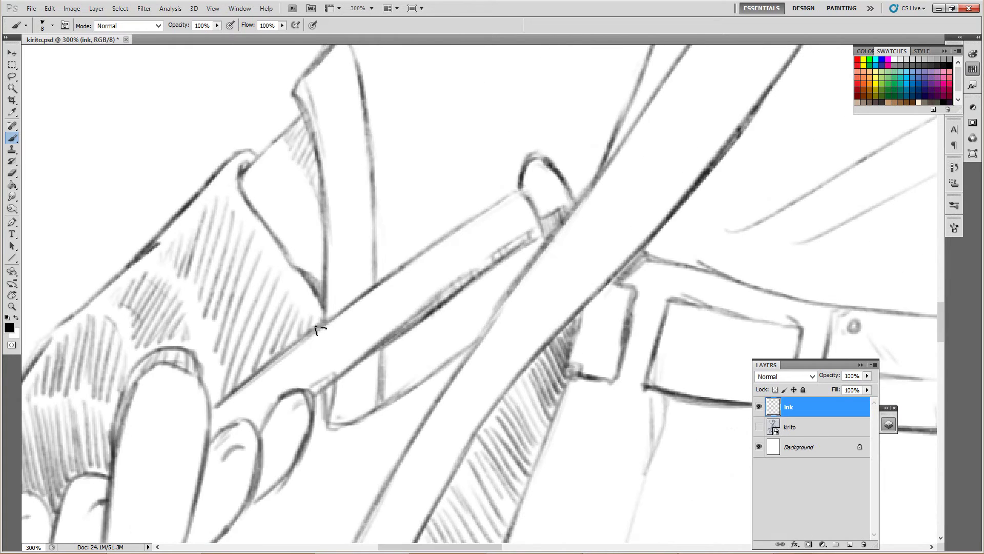
Darken the upper edge of the second sword's handle and hatch the corner between the coat edge and the belt
left_click_drag(524, 191, 336, 320)
scroll(404, 338, "down", 3)
left_click_drag(224, 466, 348, 396)
scroll(410, 341, "down", 3)
left_click_drag(408, 339, 538, 304)
scroll(538, 304, "down", 3)
left_click_drag(505, 400, 469, 454)
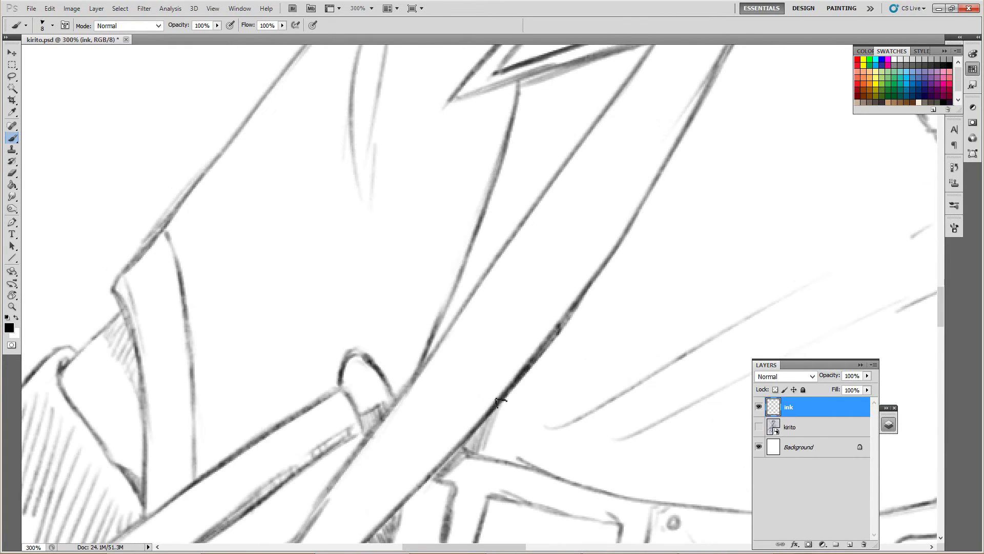
left_click_drag(538, 359, 464, 461)
left_click_drag(528, 397, 467, 469)
Shade the gap below the chest buckle and hatch the neck shadow beneath the chin
scroll(367, 387, "up", 10)
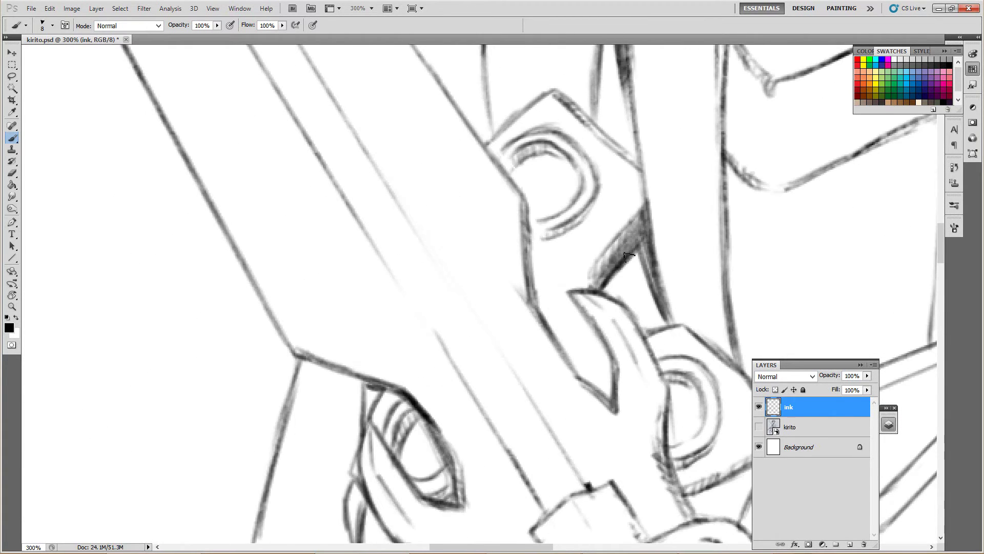
scroll(628, 256, "up", 5)
left_click_drag(385, 298, 363, 333)
scroll(533, 347, "up", 5)
left_click_drag(651, 187, 517, 301)
left_click_drag(599, 231, 517, 303)
left_click_drag(464, 279, 459, 324)
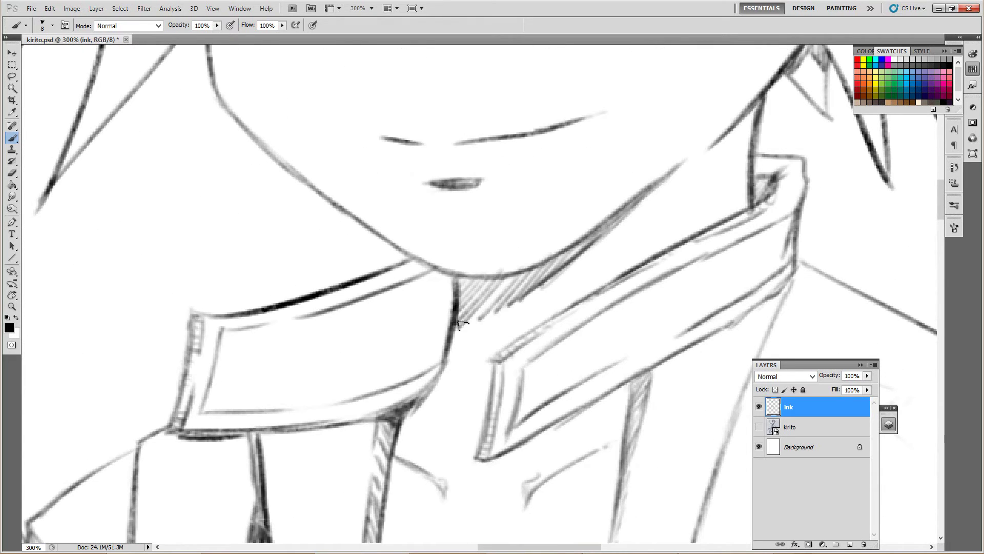
left_click_drag(584, 252, 518, 303)
Ink the front and back foot outlines beneath the bent leg's hem, down to the page edge
key("e")
scroll(522, 213, "up", 5)
key("ctrl+minus")
key("ctrl+minus")
key("ctrl+minus")
scroll(475, 254, "down", 5)
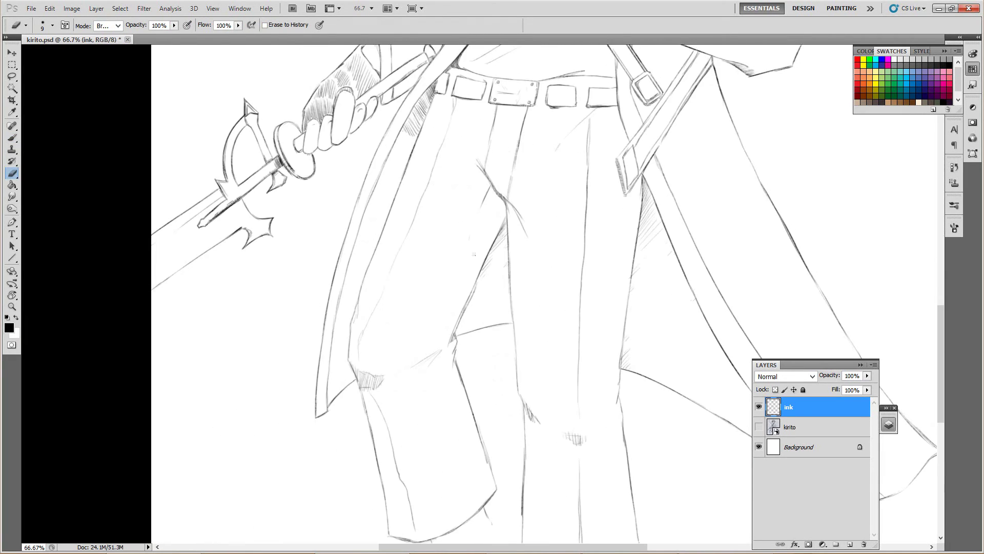
key("ctrl+plus")
key("ctrl+plus")
scroll(385, 253, "down", 5)
key("ctrl+plus")
key("b")
left_click_drag(593, 279, 647, 401)
left_click_drag(328, 365, 340, 447)
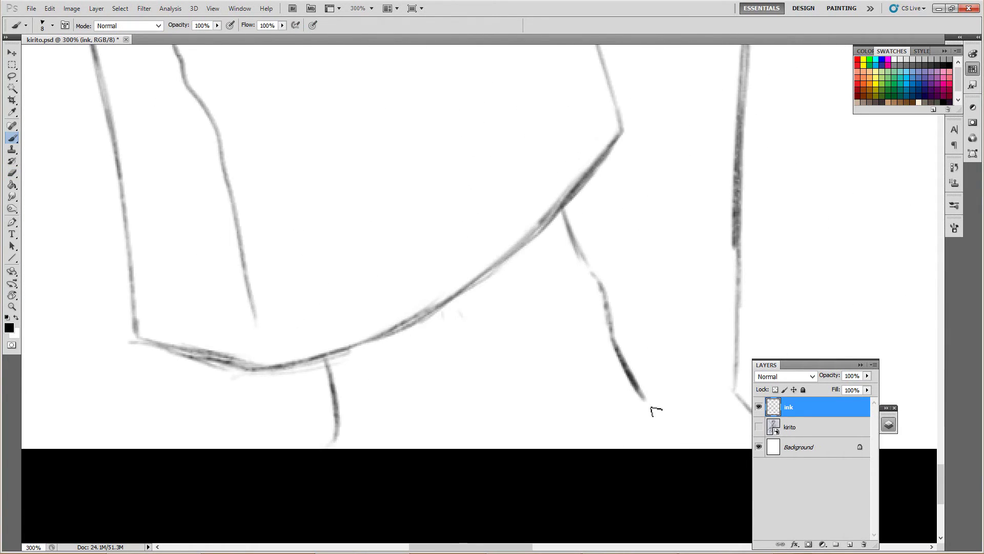
Add shadow strokes under the bent leg's hem between the foot outlines and fit the whole drawing in view
scroll(683, 337, "down", 5)
scroll(650, 410, "up", 5)
mouse_move(369, 378)
left_mouse_down()
mouse_move(521, 308)
mouse_move(451, 348)
left_mouse_up()
key("ctrl+0")
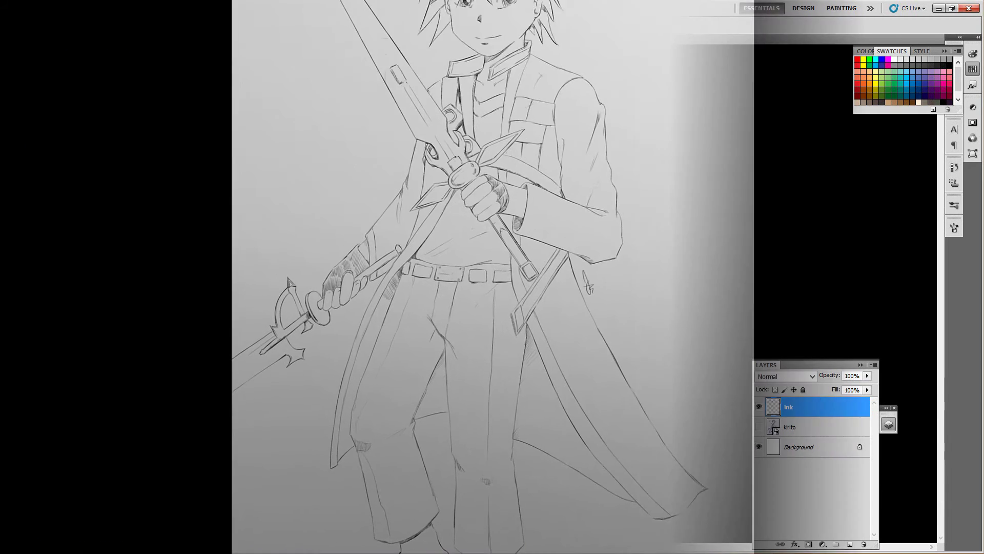